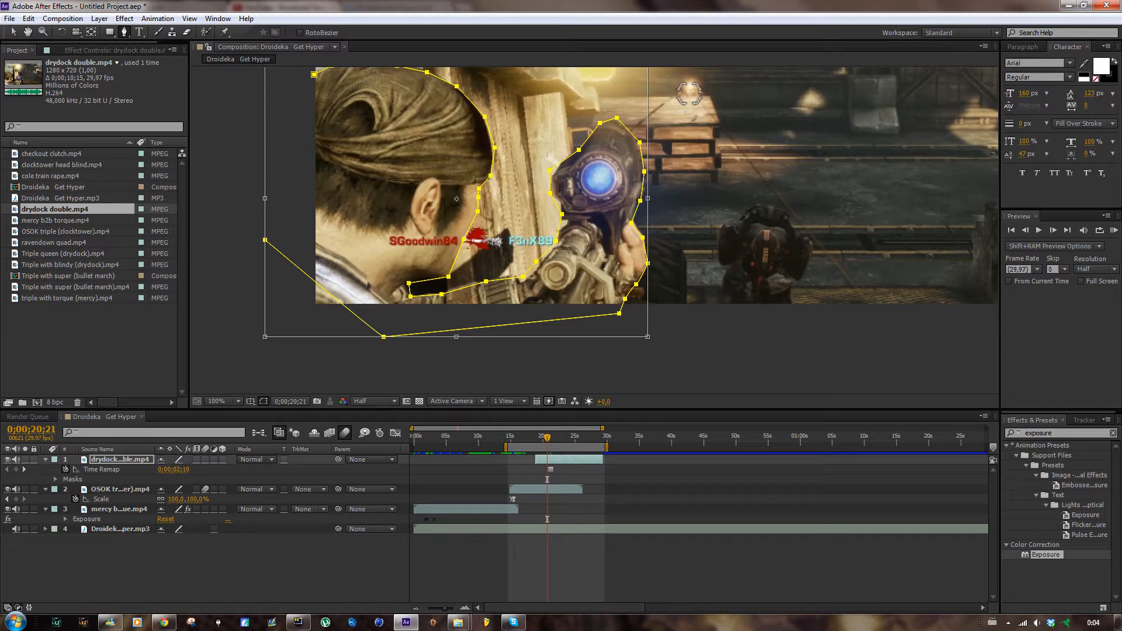
- Close the mask path around the character's head and gun outside the frame's left edge, and move its outer corner vertex down
drag(124, 32, 159, 59)
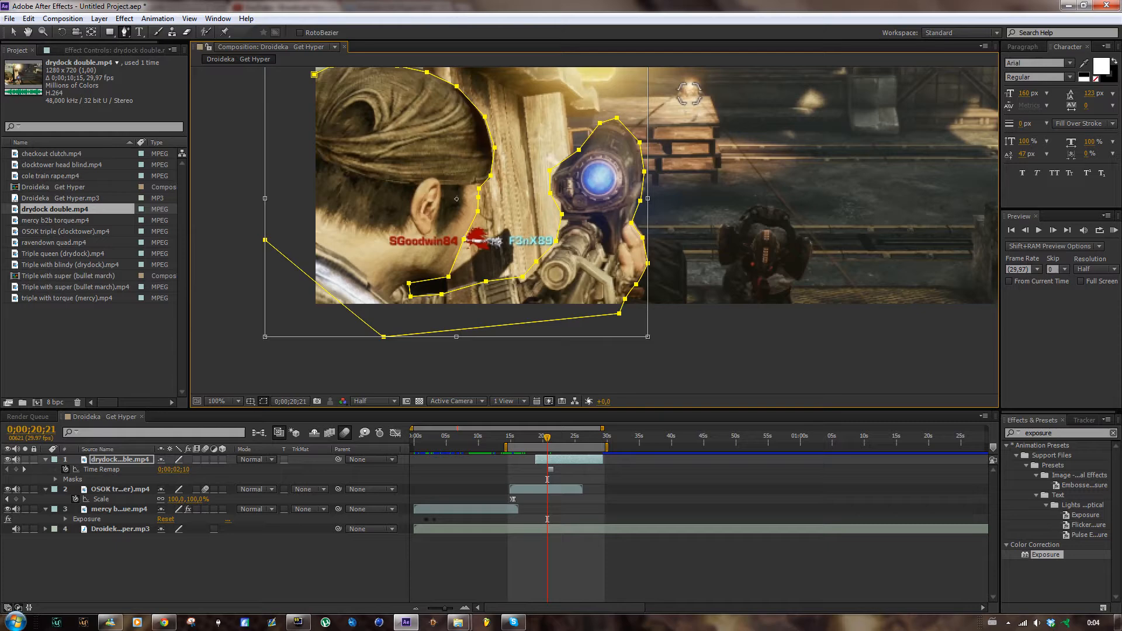
key(comma)
click(12, 32)
mouse_move(634, 292)
mouse_down()
mouse_move(616, 312)
mouse_move(634, 292)
mouse_up()
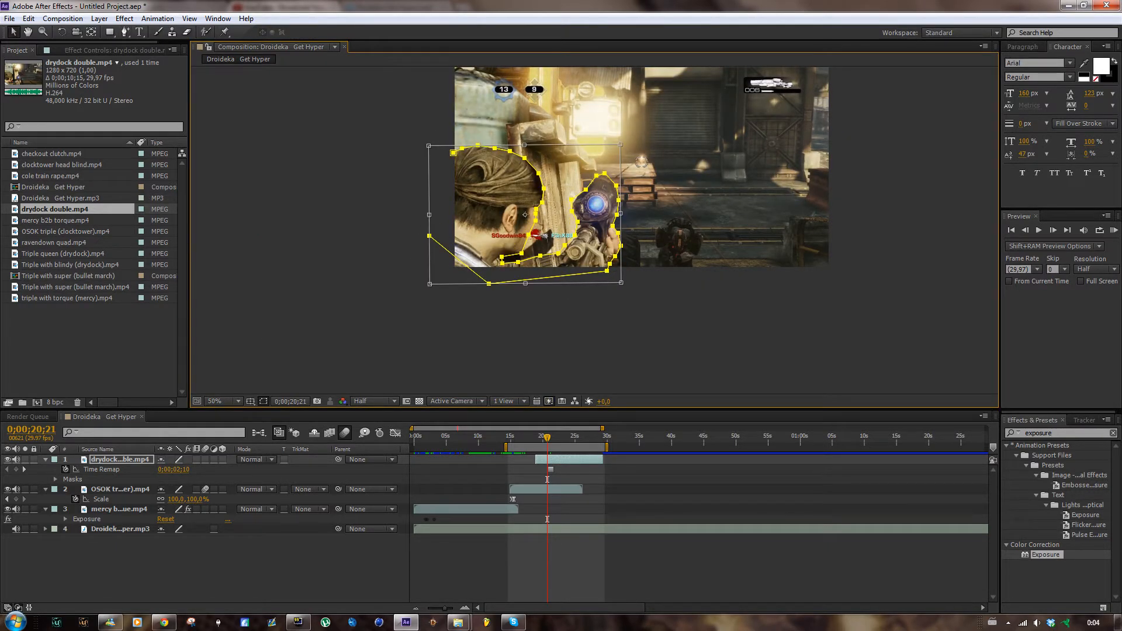
click(125, 32)
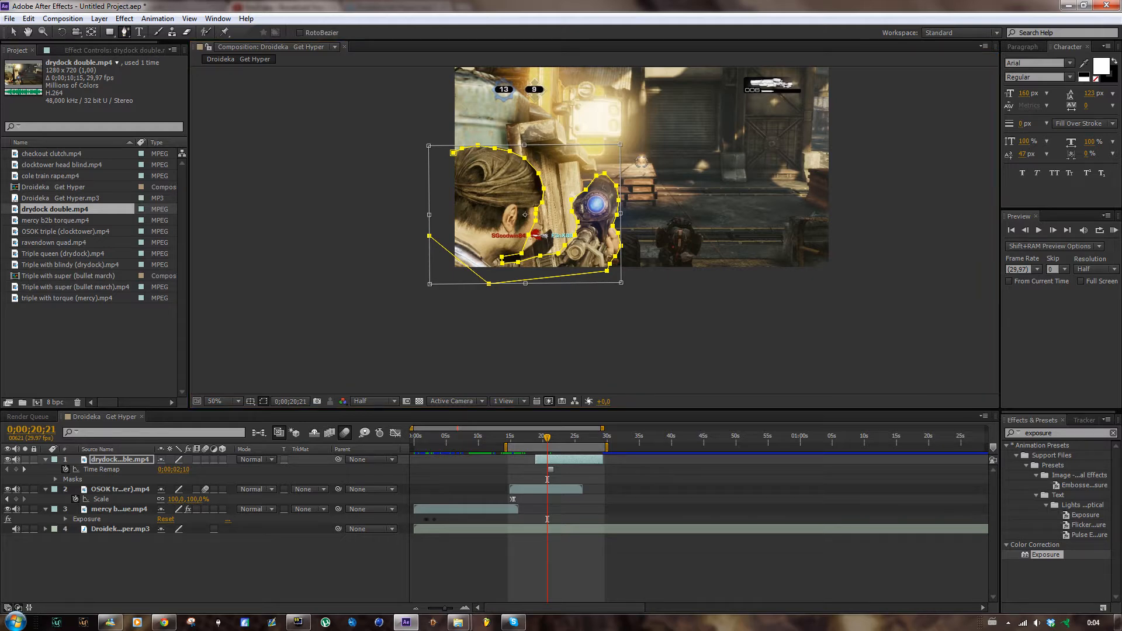
click(12, 32)
click(563, 500)
click(572, 463)
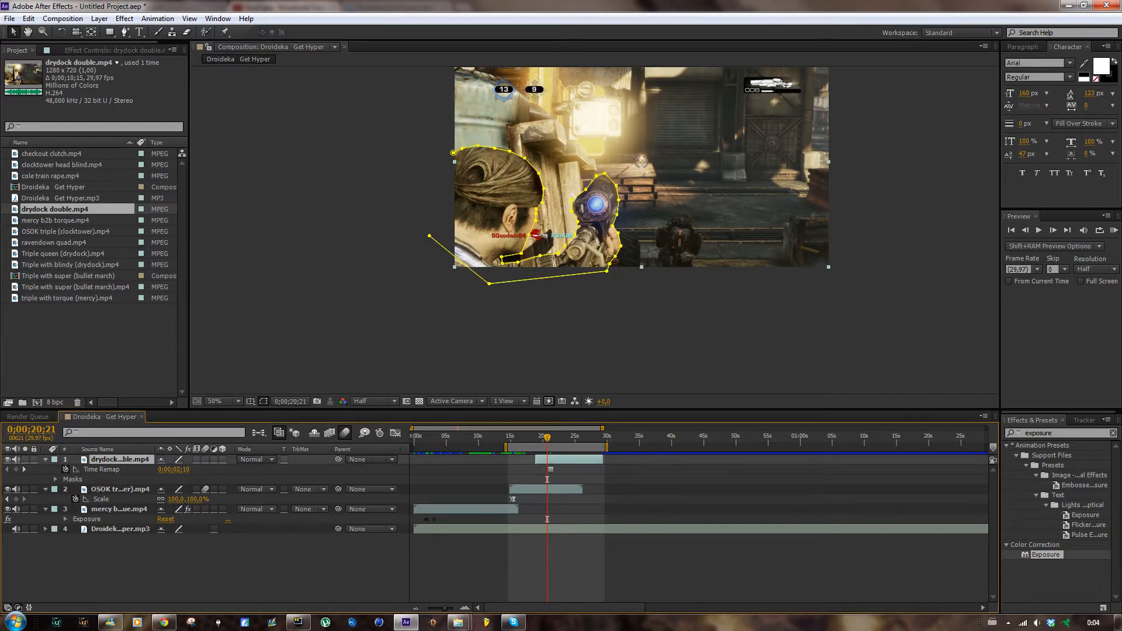
click(127, 33)
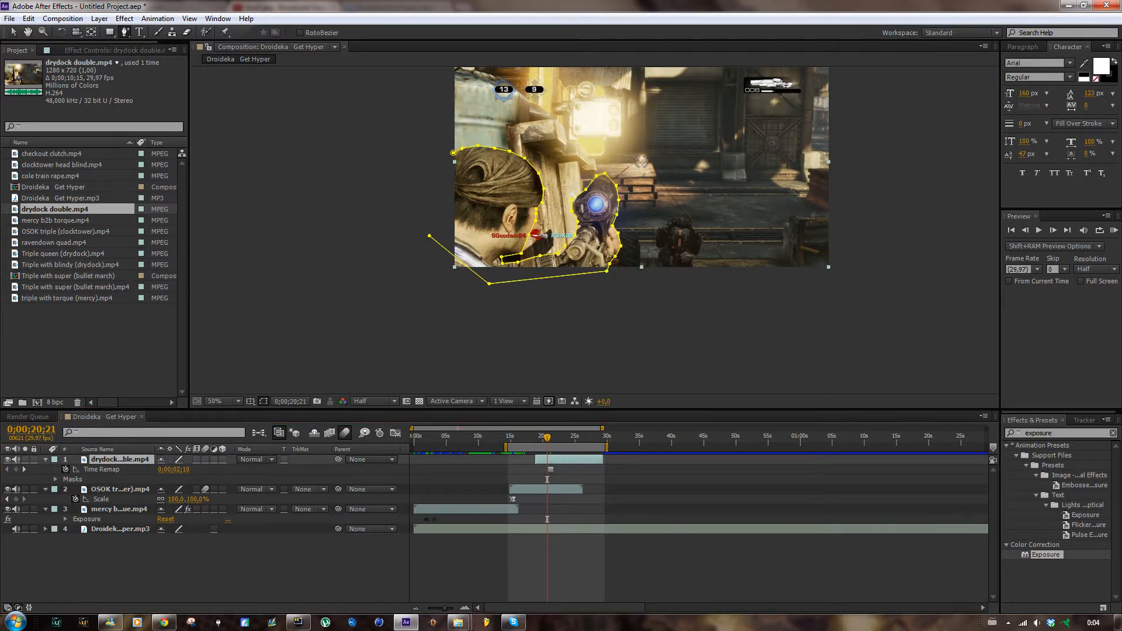
drag(125, 32, 147, 37)
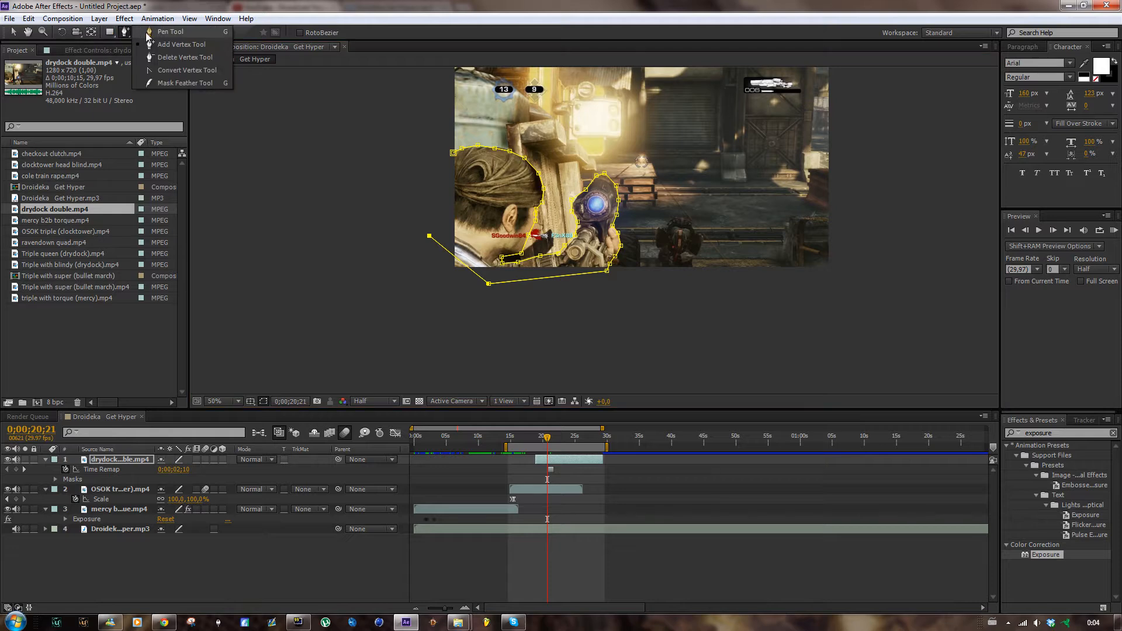
click(433, 182)
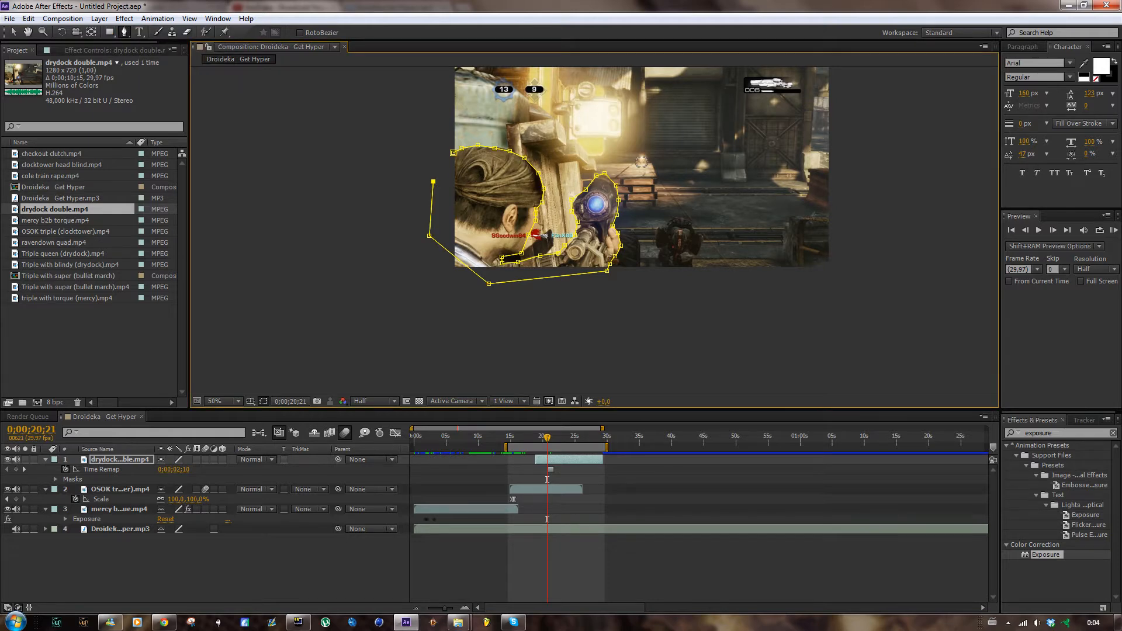
click(453, 153)
drag(430, 235, 420, 270)
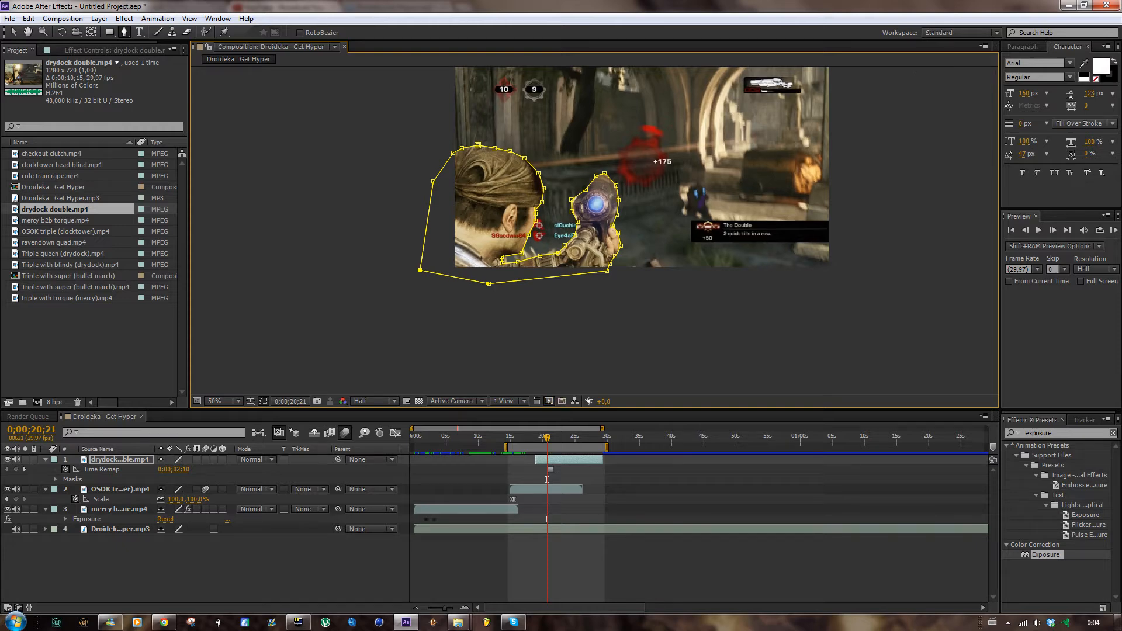
- Move the masked drydock layer off the frame's left side to X position 12 and keyframe its Position just past 20 seconds
click(553, 464)
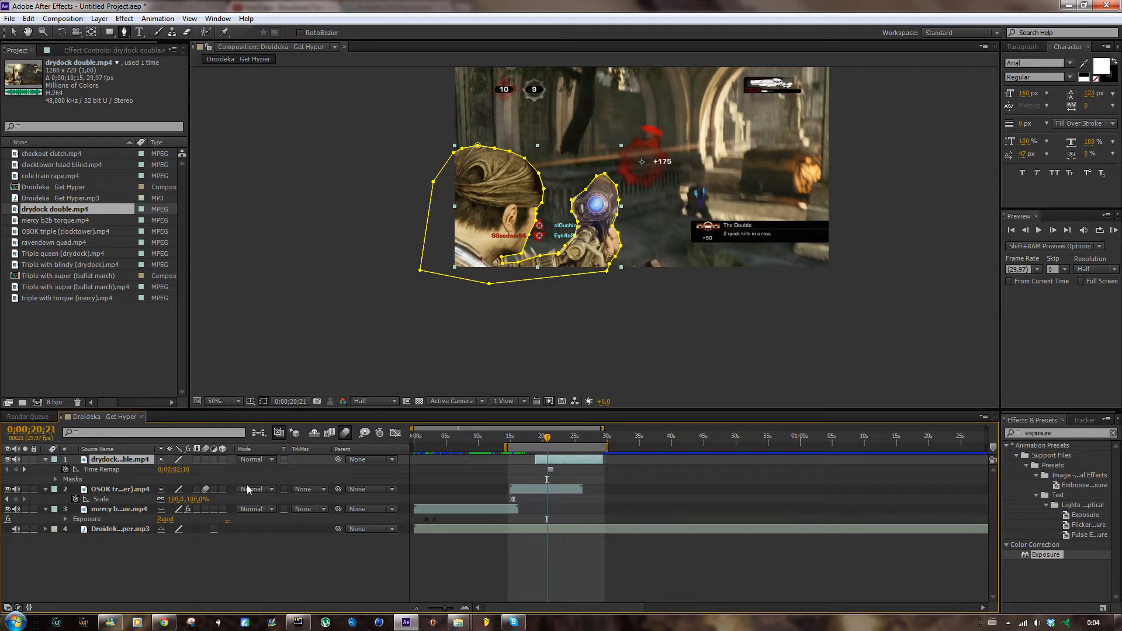
key(p)
drag(164, 470, 0, 470)
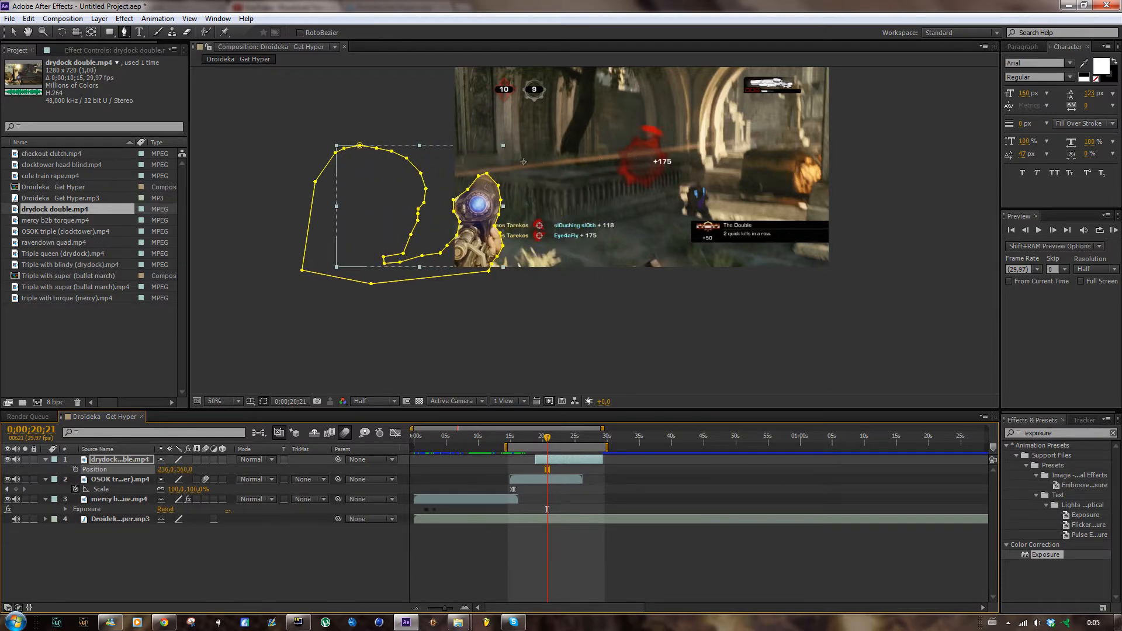
drag(166, 469, 41, 470)
click(545, 437)
click(75, 470)
- Add a Position keyframe at 0;00;21;26 with the masked layer's X value set to 640
drag(546, 440, 557, 440)
drag(164, 470, 211, 470)
click(166, 469)
text(640)
key(Return)
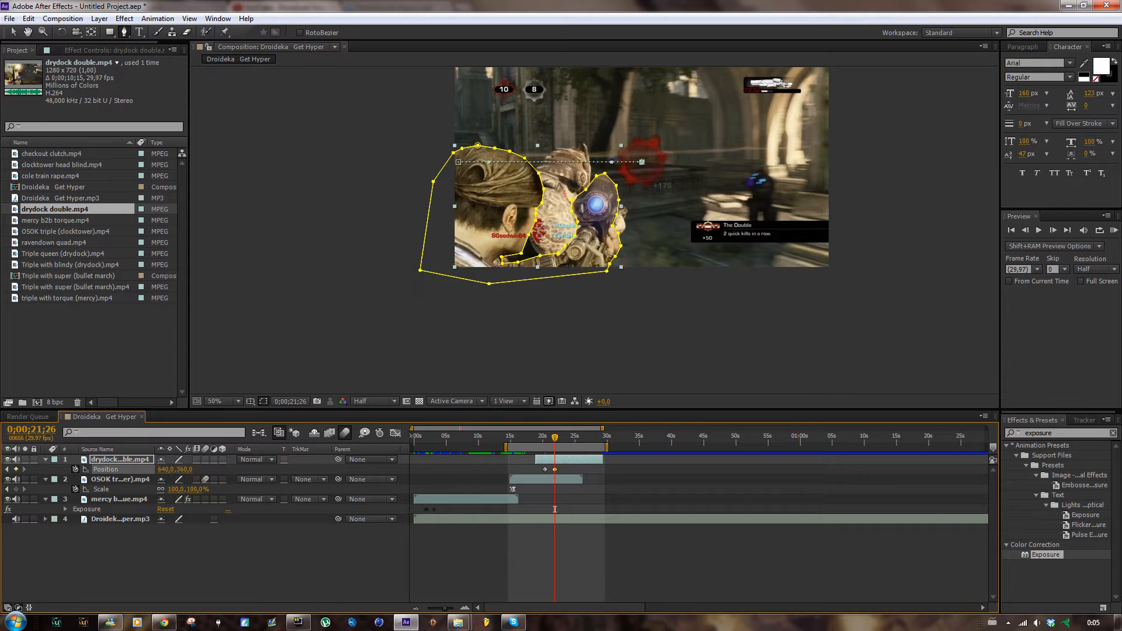
- Duplicate the masked drydock double.mp4 layer and show the keyframed properties
drag(556, 439, 560, 439)
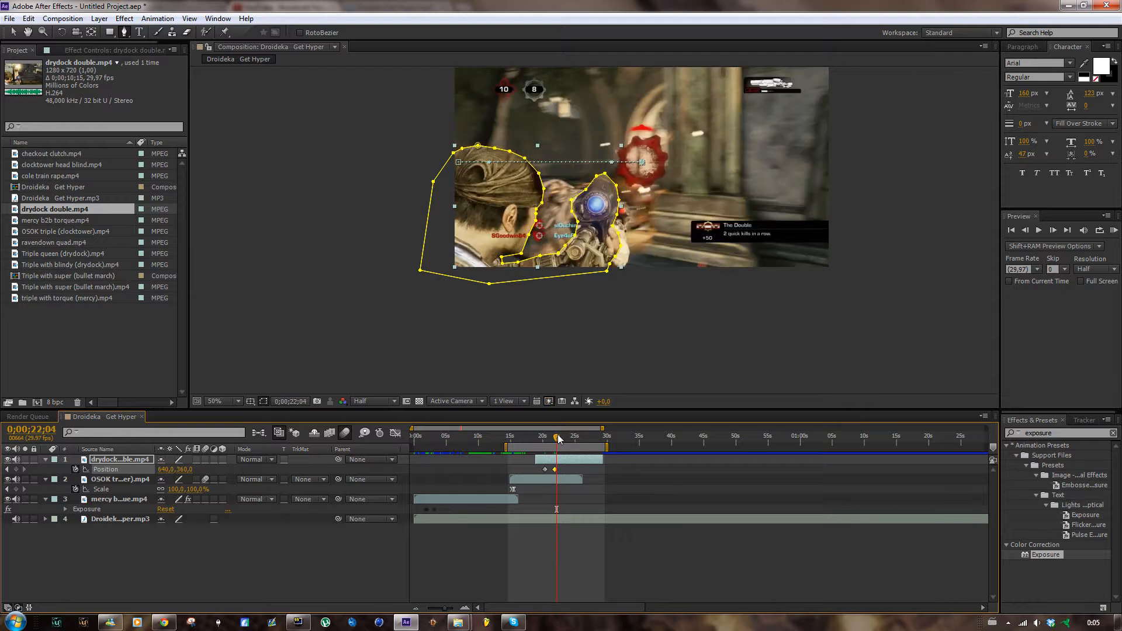
click(563, 462)
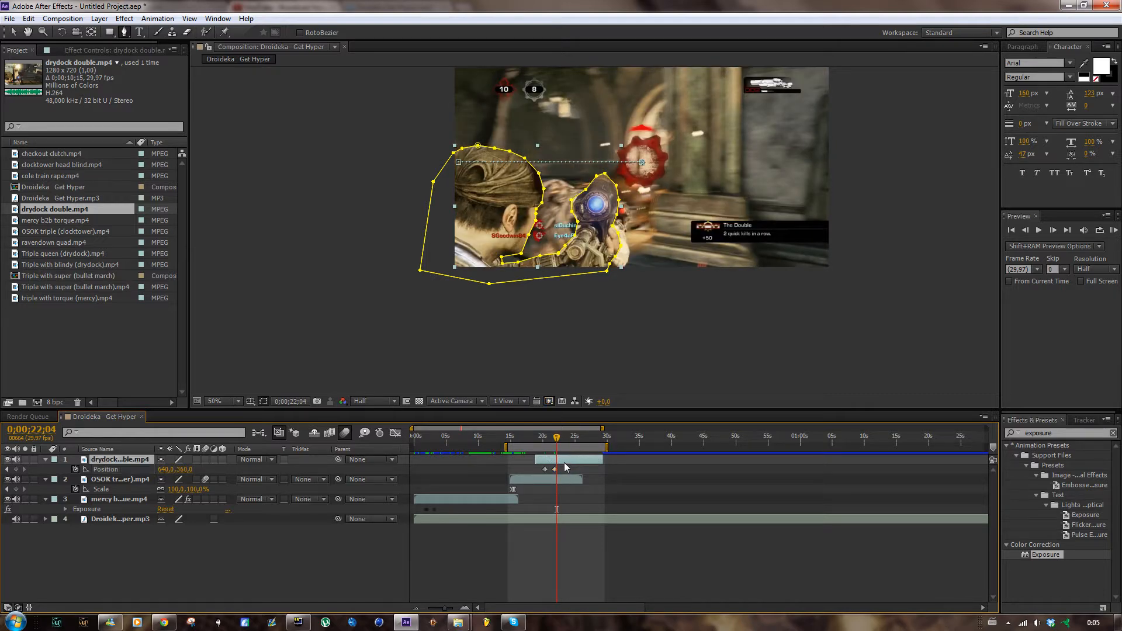
key(ctrl+alt+t)
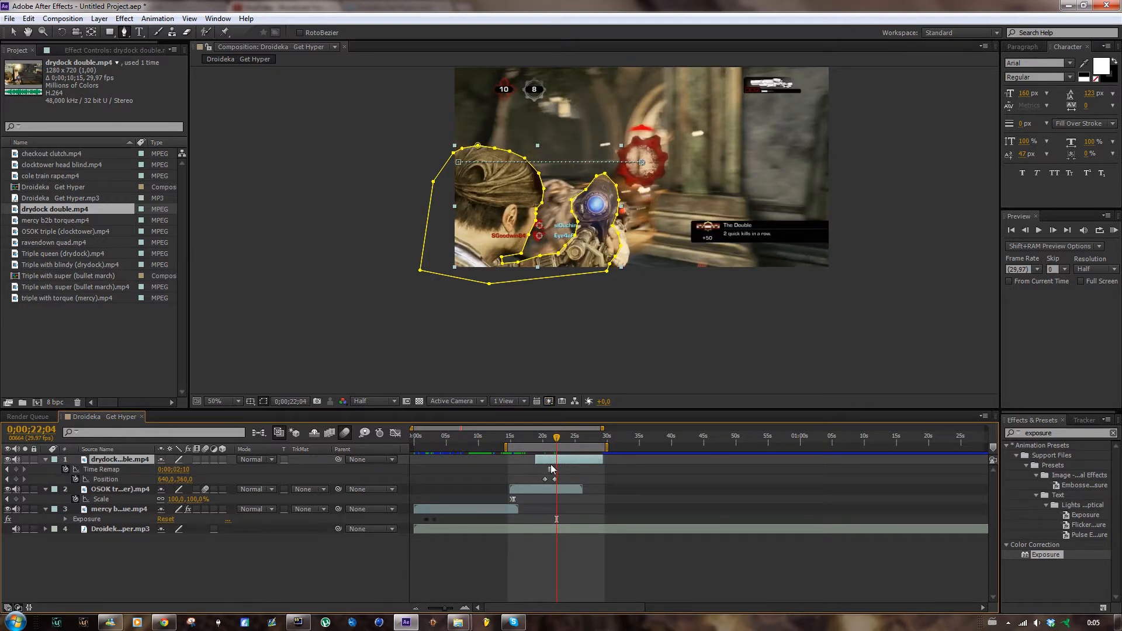
key(ctrl+d)
key(u)
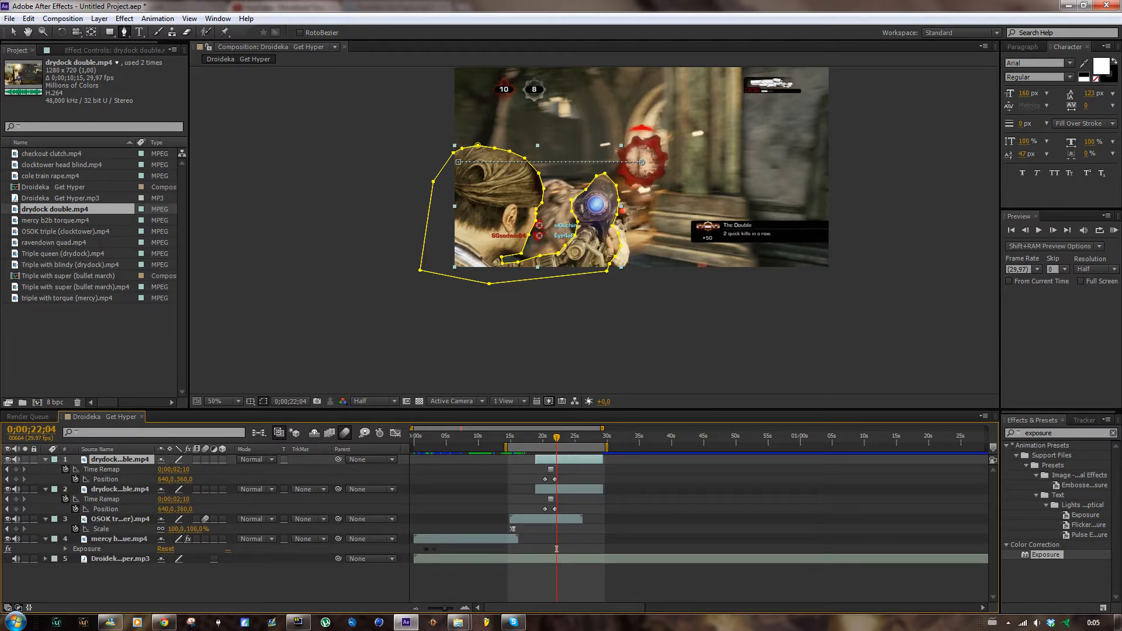
- Delete the Time Remap keyframes and Mask 1 from the upper drydock copy
click(7, 470)
click(551, 469)
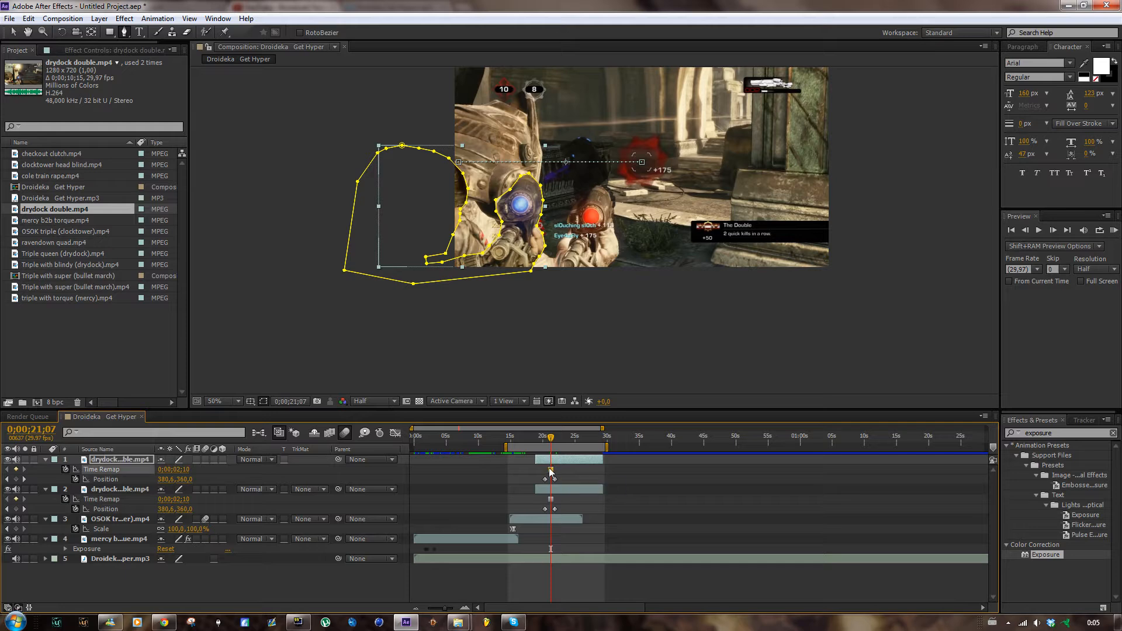
key(Delete)
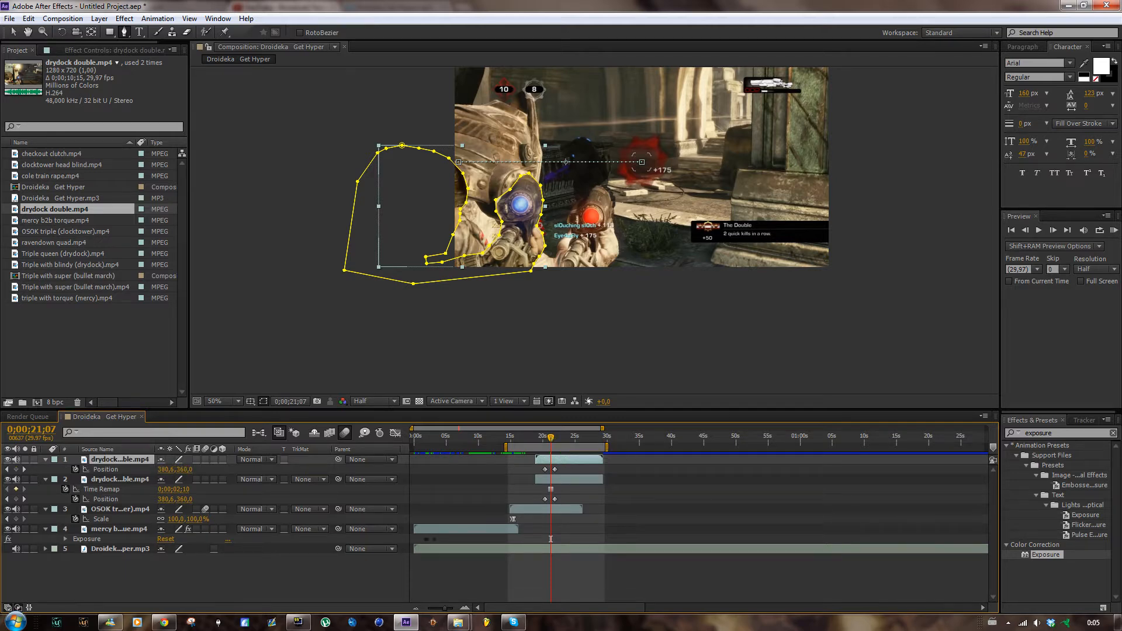
key(m)
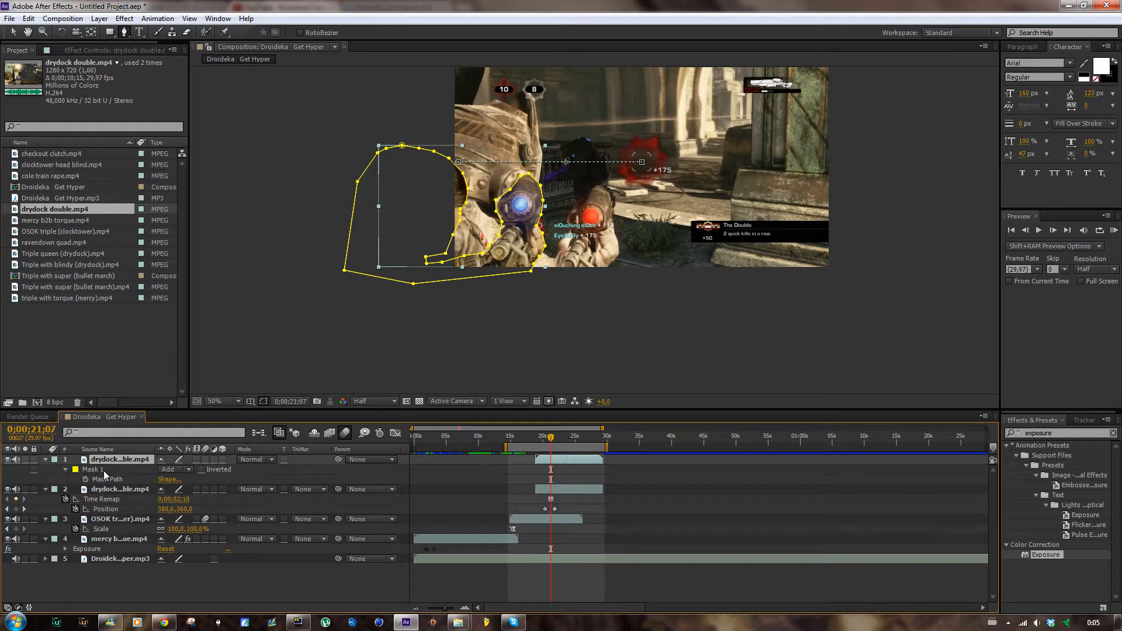
click(92, 470)
key(Delete)
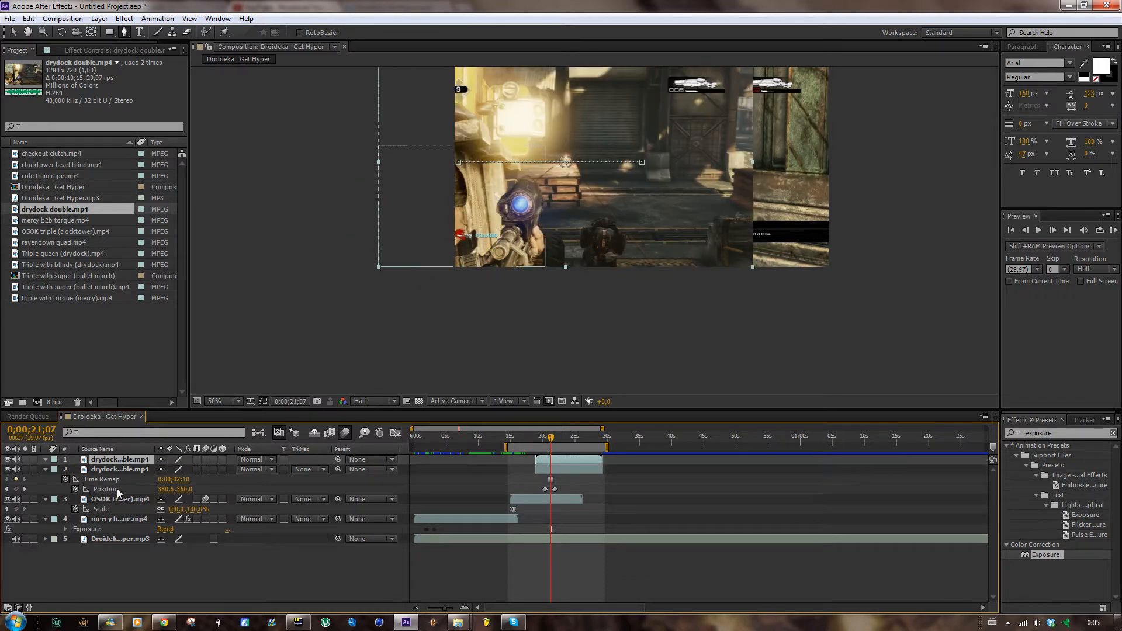
- Set the upper drydock copy's X position to 640 and remove its Position keyframes
key(p)
click(172, 469)
text(640)
key(Return)
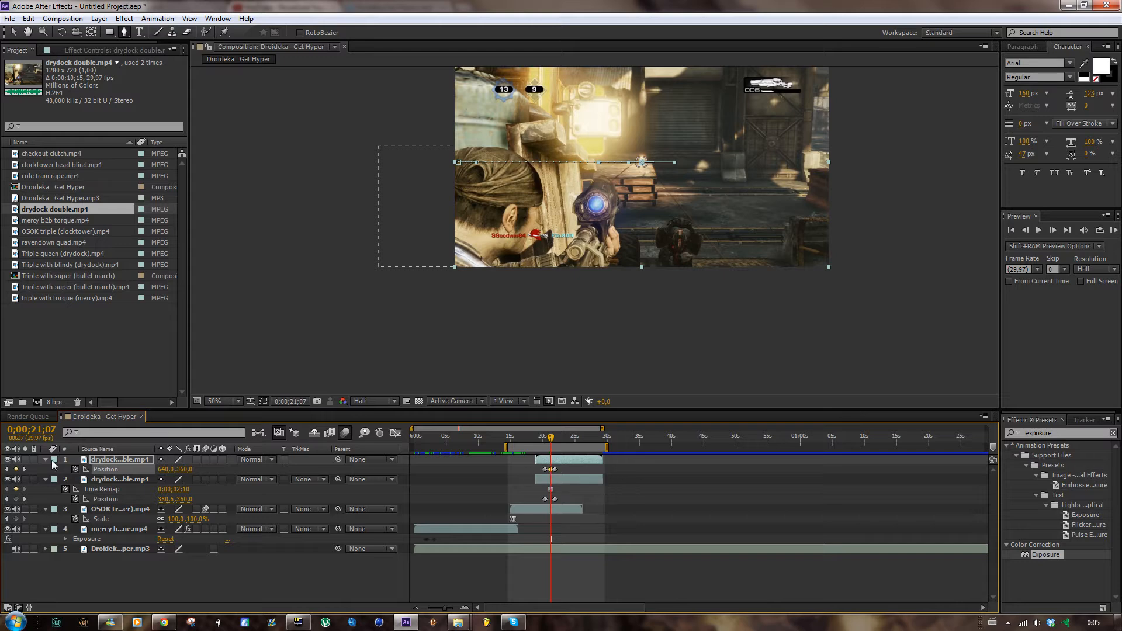
click(76, 469)
- Shift the unmasked drydock copy slightly later to match the frozen frame, and trim its start to 0;00;21;26
drag(443, 609, 449, 609)
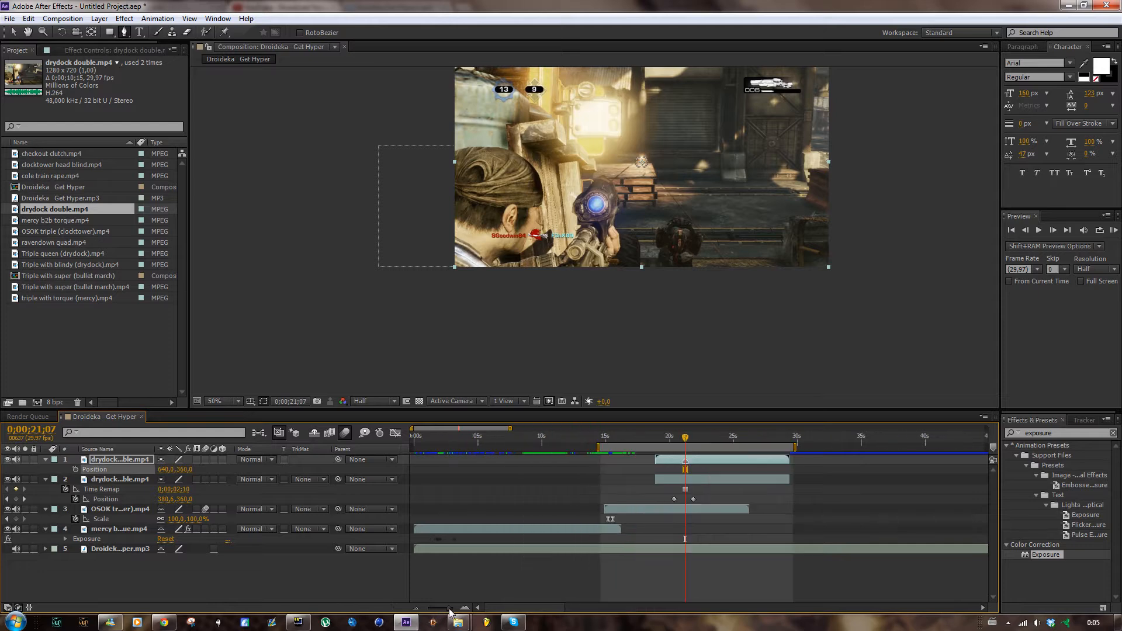
click(24, 500)
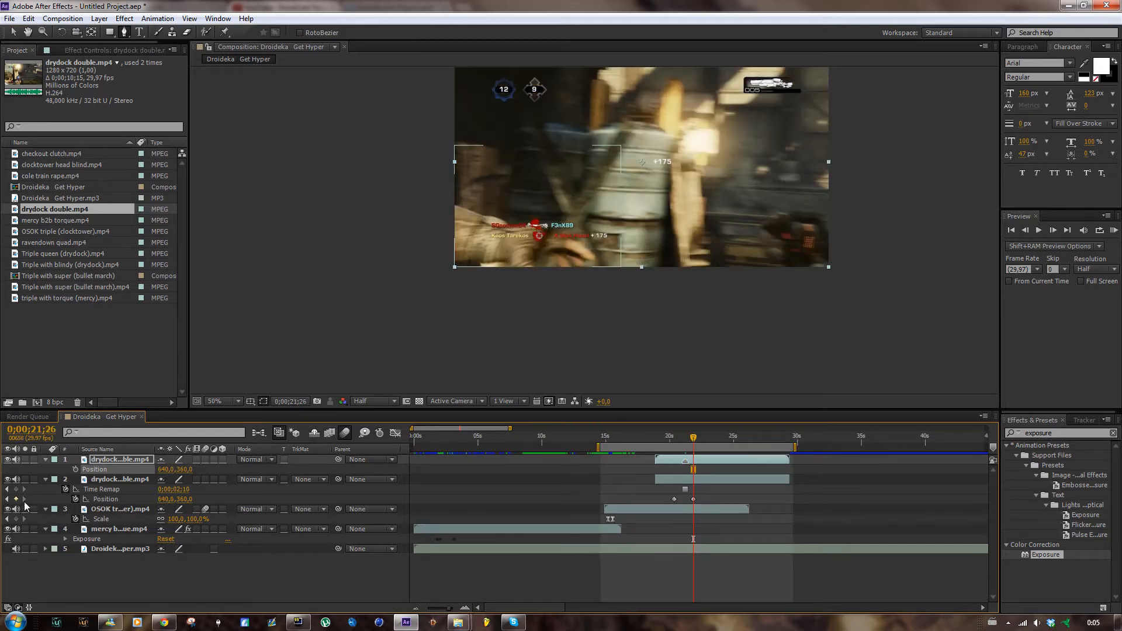
click(704, 462)
mouse_move(703, 460)
mouse_down()
mouse_move(724, 461)
mouse_move(713, 461)
mouse_up()
drag(448, 609, 456, 610)
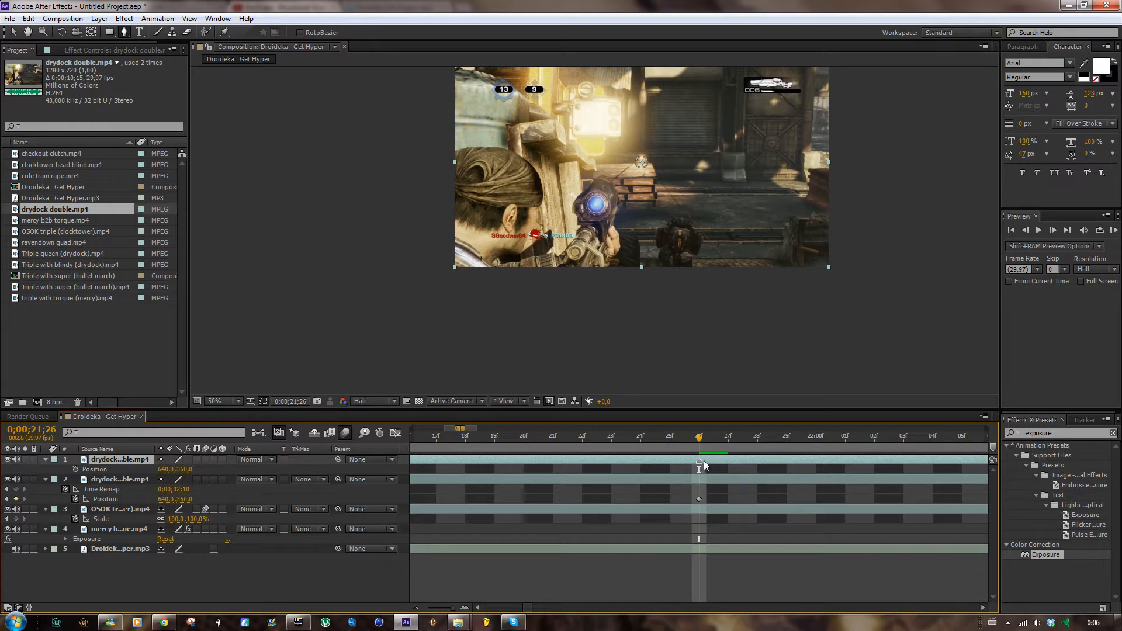
key(alt+bracketleft)
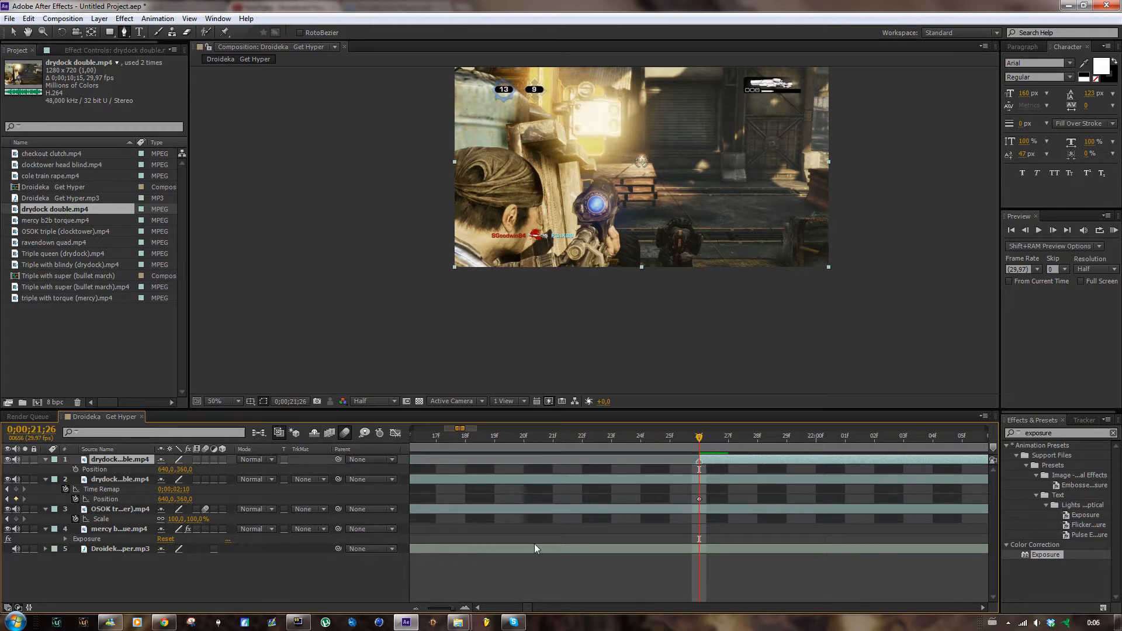
- Trim the end of the masked drydock layer to 0;00;21;26, where the unmasked copy begins
drag(456, 608, 449, 609)
click(717, 479)
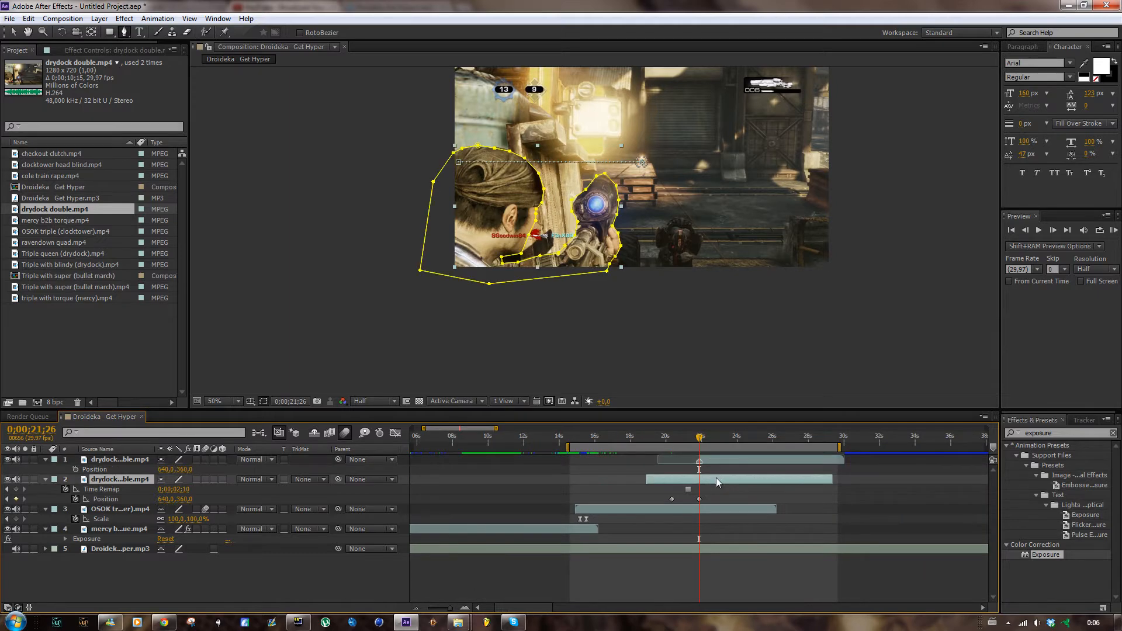
key(alt+bracketright)
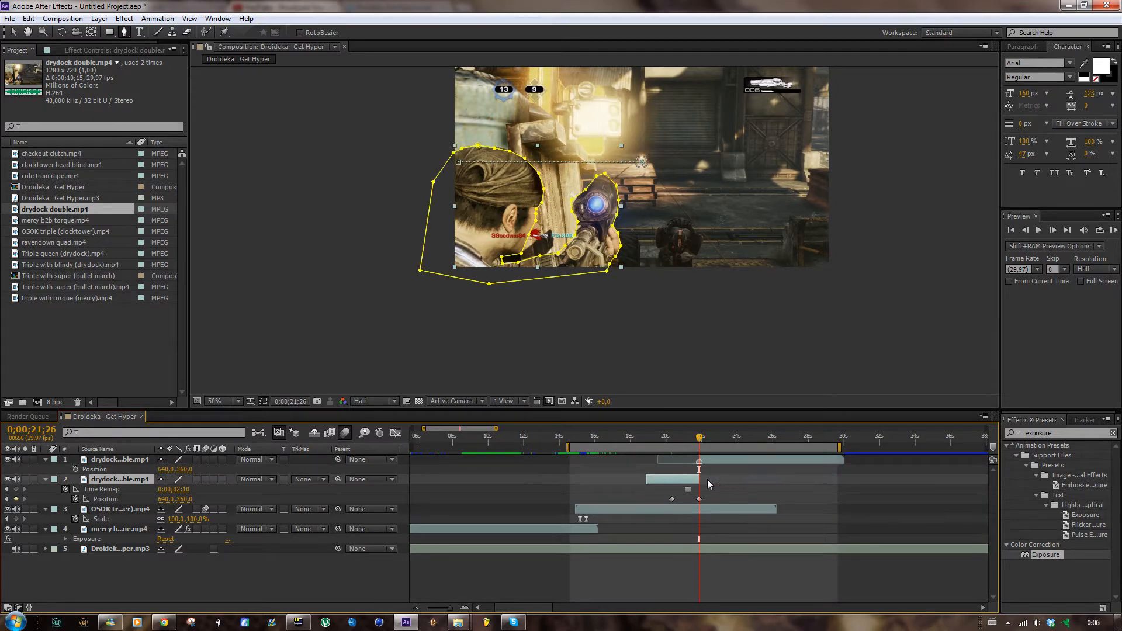
drag(449, 608, 455, 608)
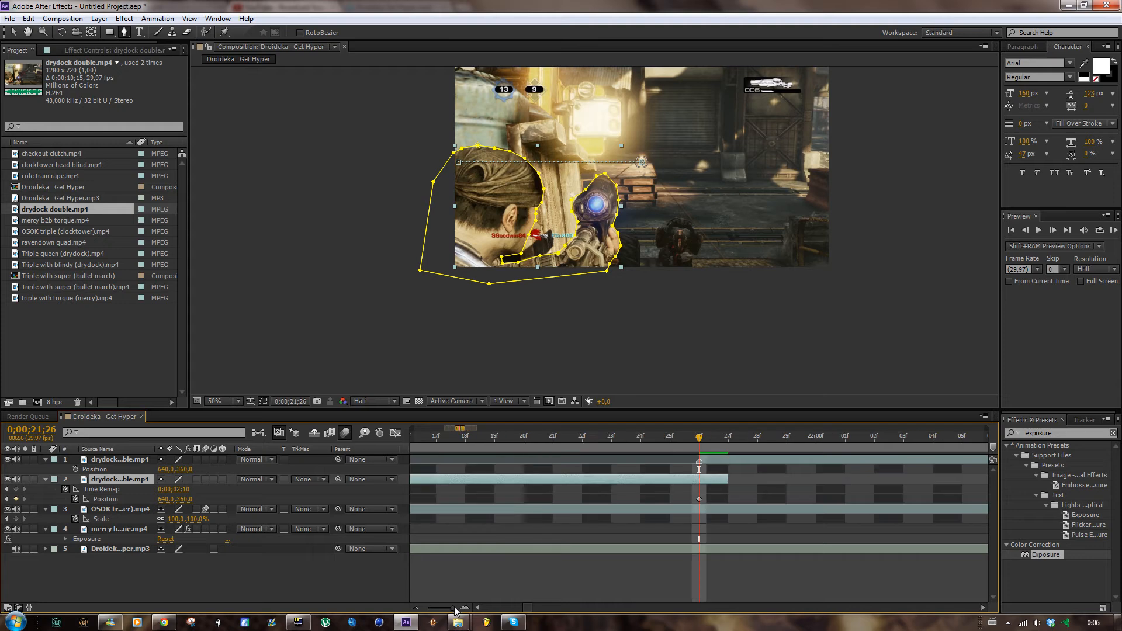
key(alt+bracketright)
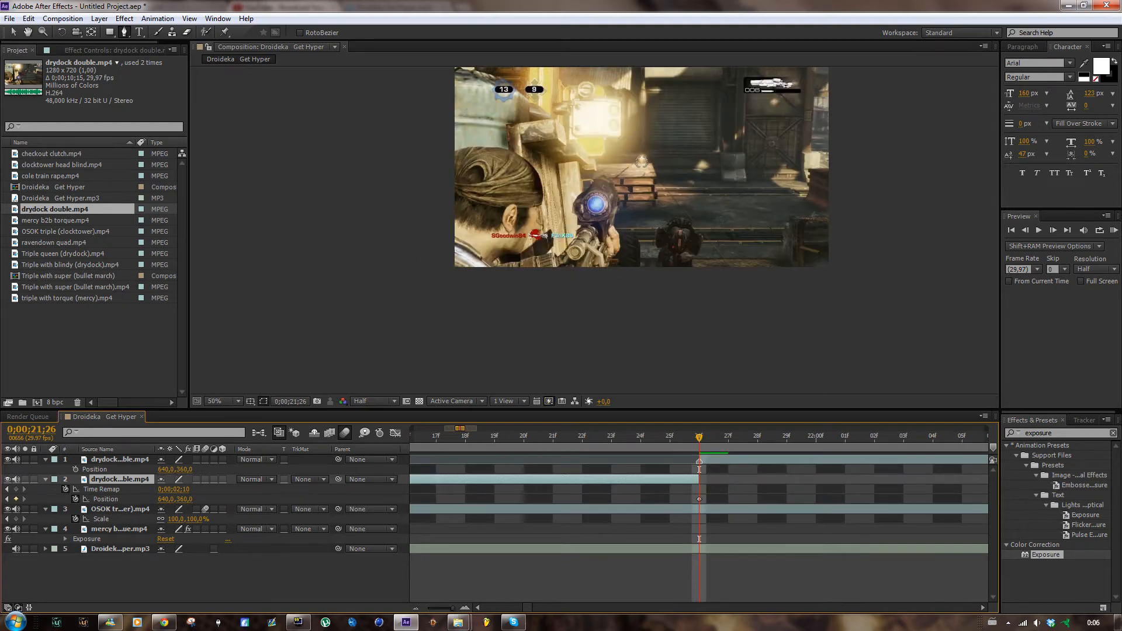
- Start the work area at 0;00;19;06 and RAM-preview the masked slide-in transition
drag(454, 609, 450, 608)
drag(697, 437, 679, 442)
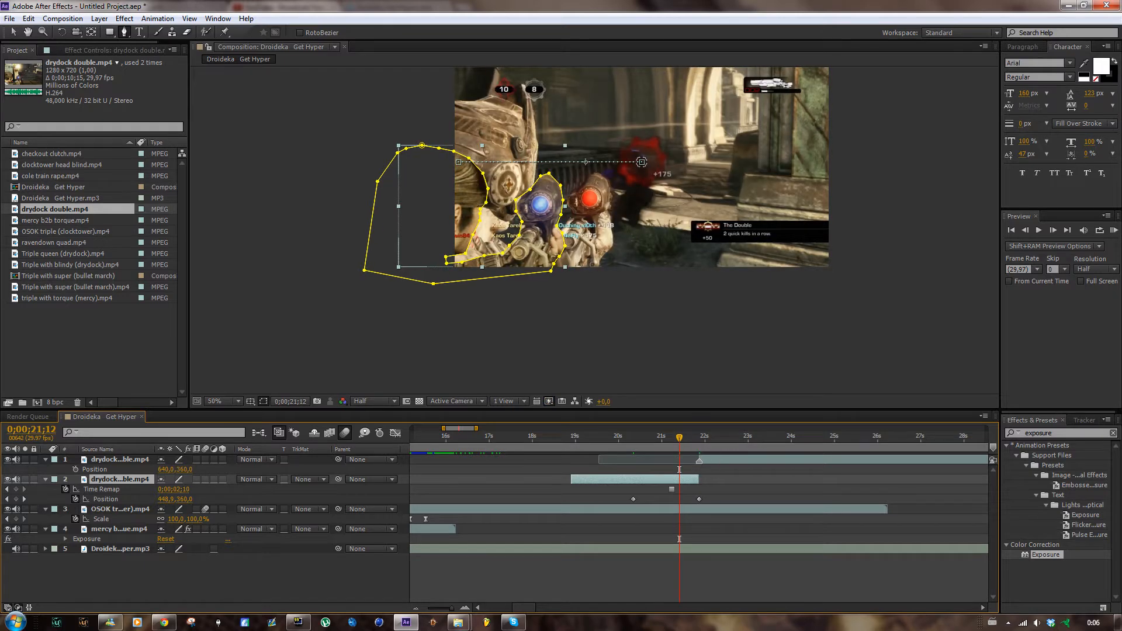
key(n)
click(584, 435)
key(b)
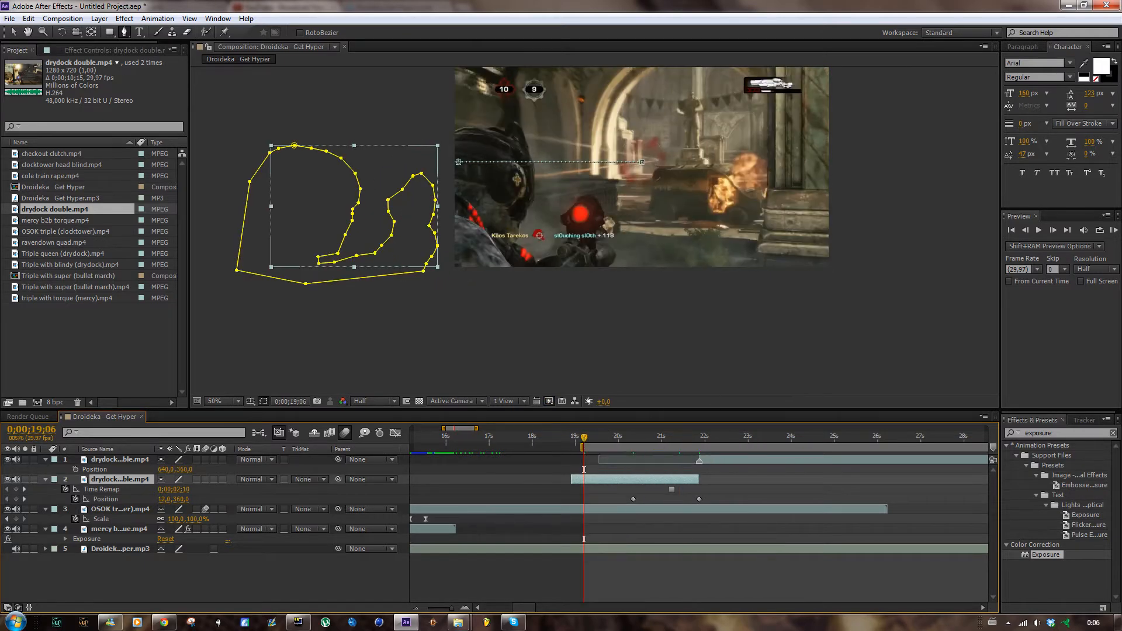
key(comma)
key(period)
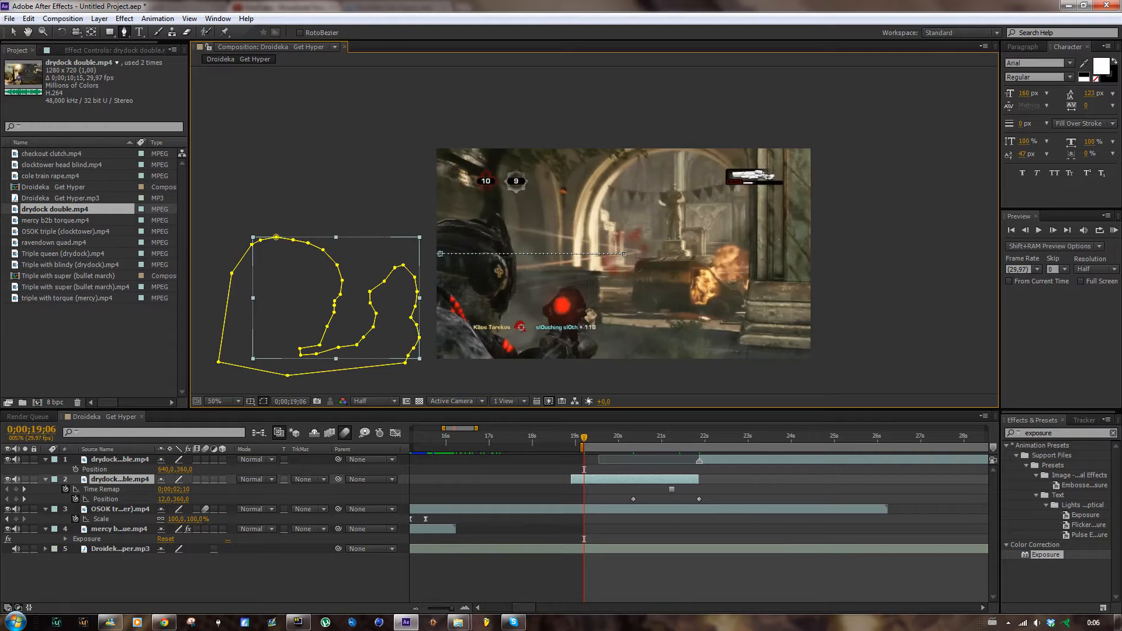
key(KP_0)
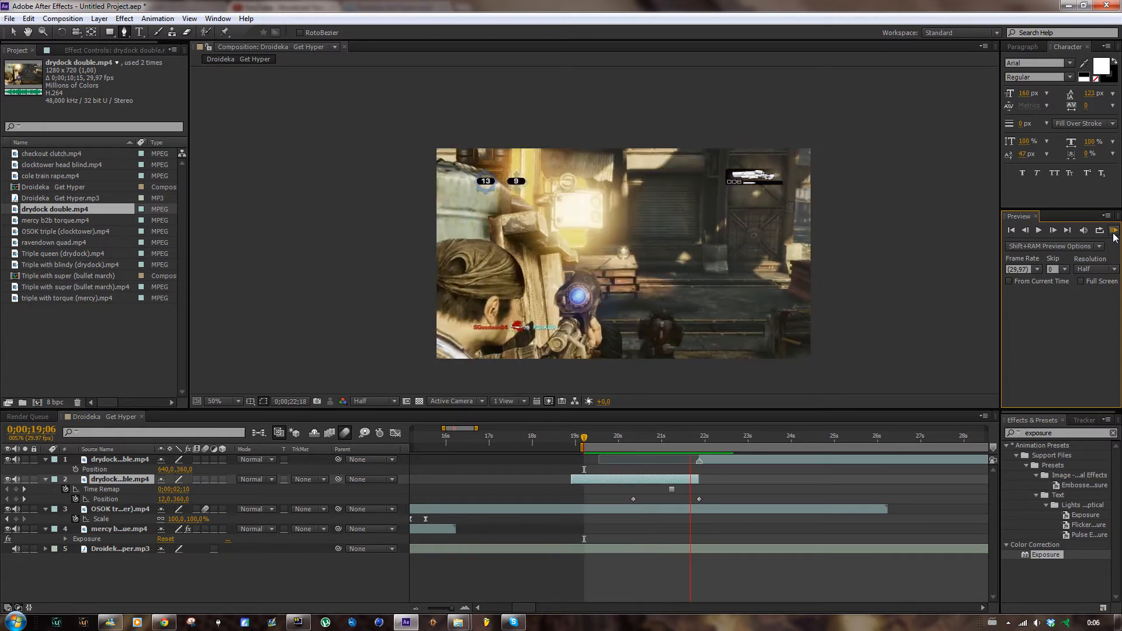
click(1114, 236)
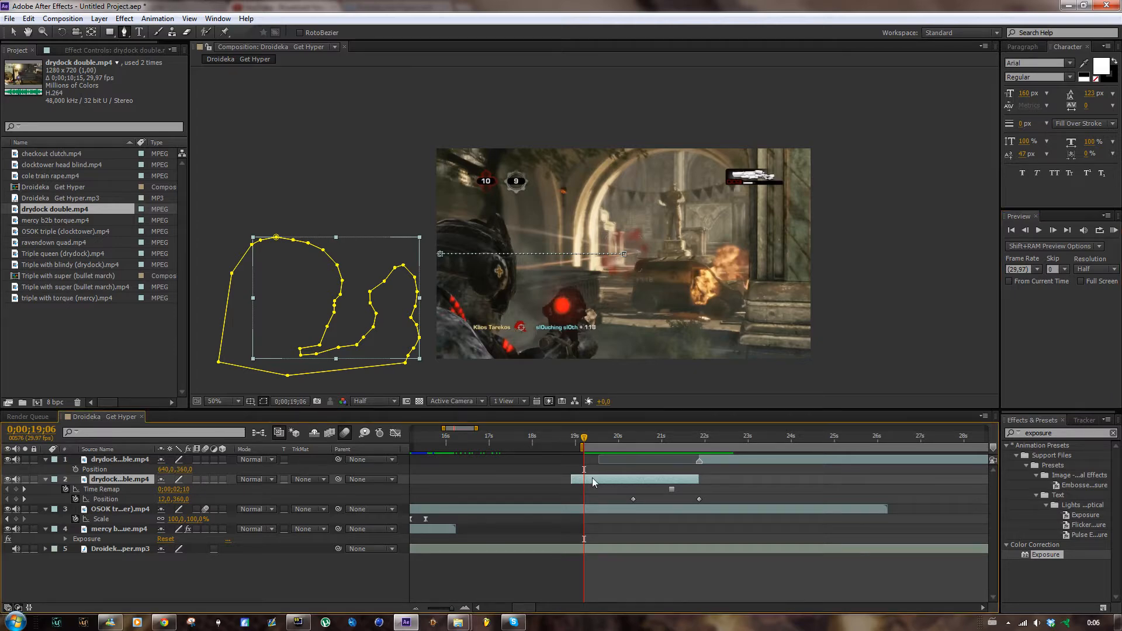
- Reveal all of Mask 1's properties on the masked drydock layer and view its Mask Shape bounding-box settings
key(m)
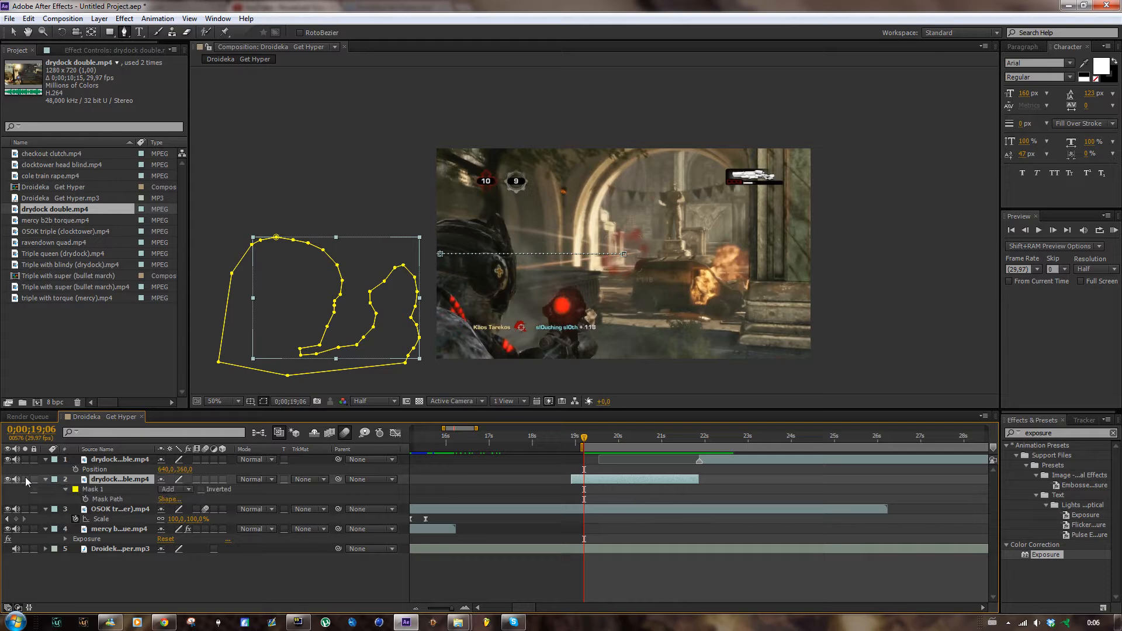
double_click(66, 491)
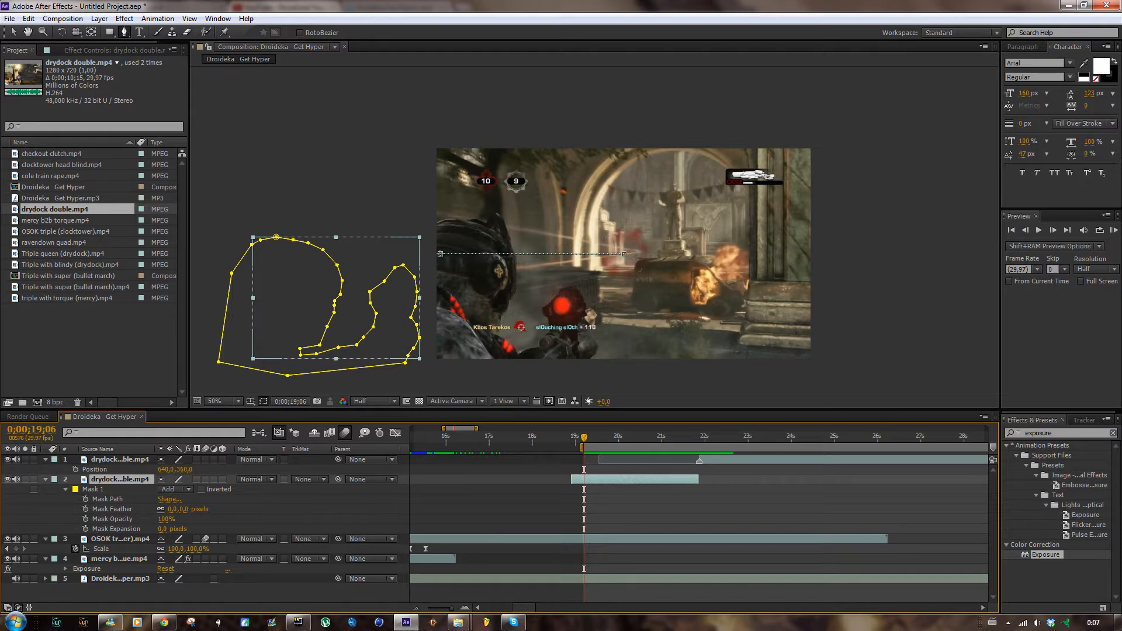
key(ctrl+shift+m)
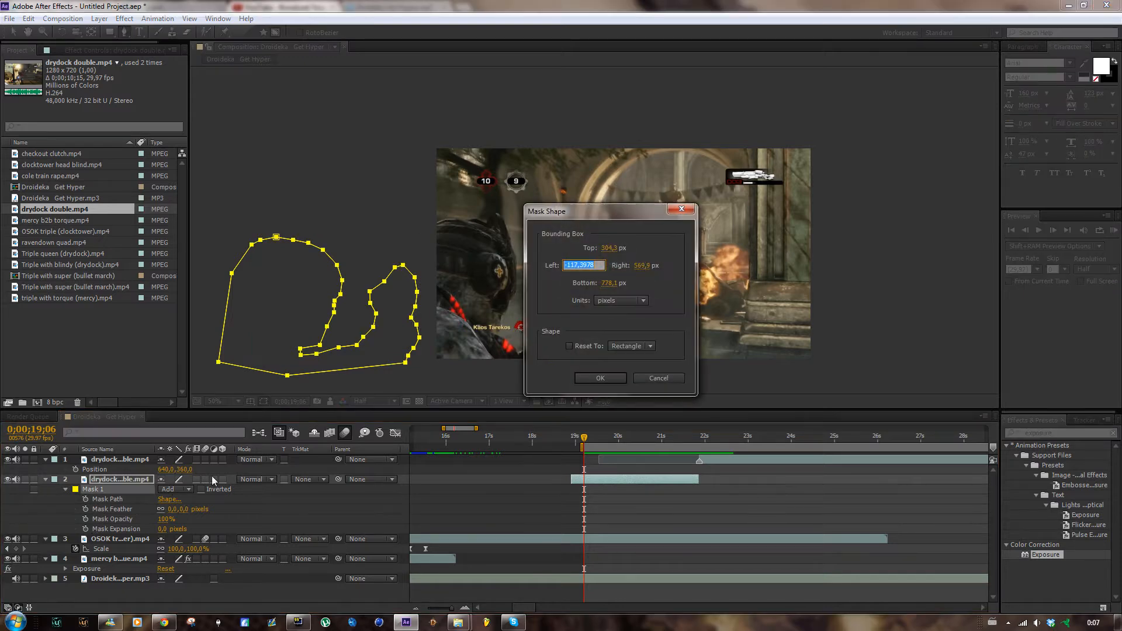
drag(576, 216, 566, 145)
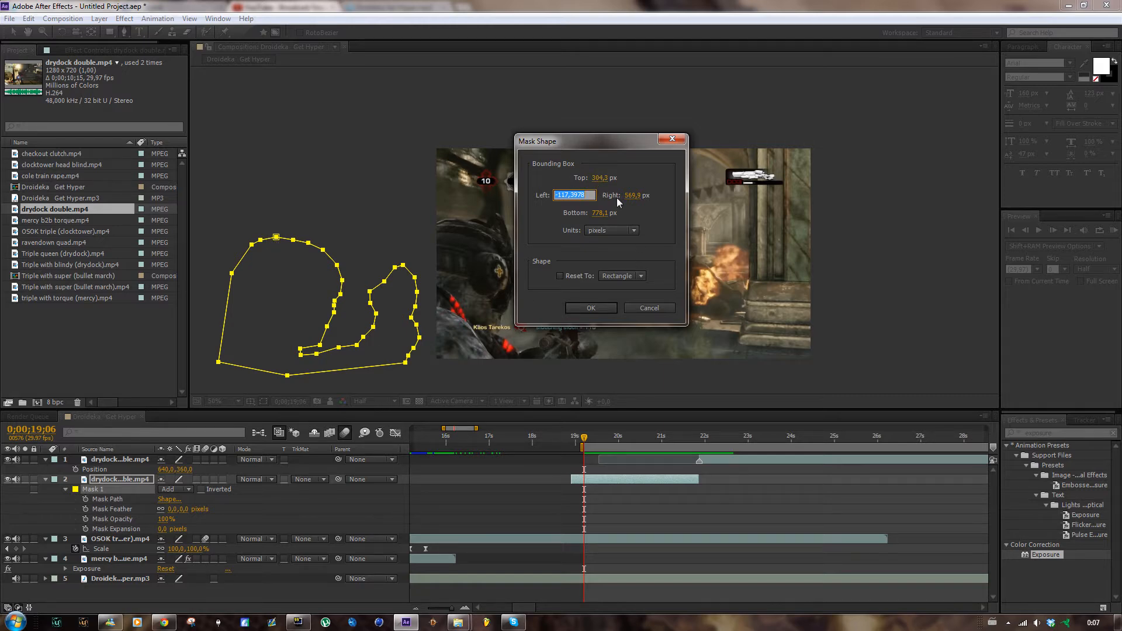
click(604, 310)
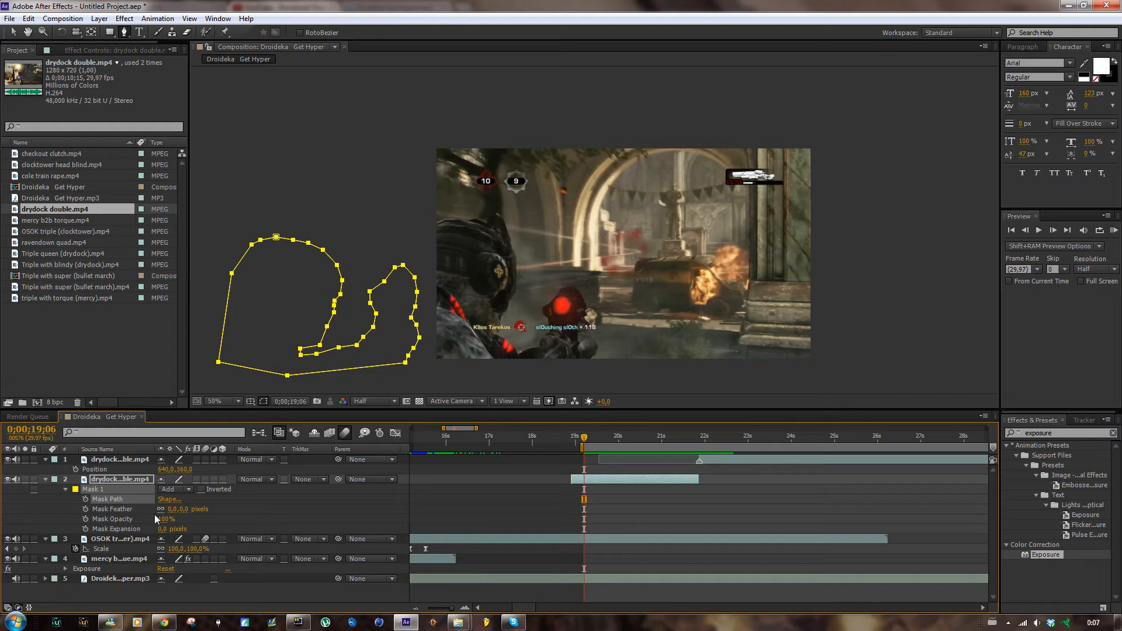
- Go to 0;00;21;12, hide the mask outlines, and set Mask 1's feather to 30 pixels on the drydock layer
drag(584, 440, 679, 447)
scroll(595, 230, up, 1)
drag(497, 304, 594, 215)
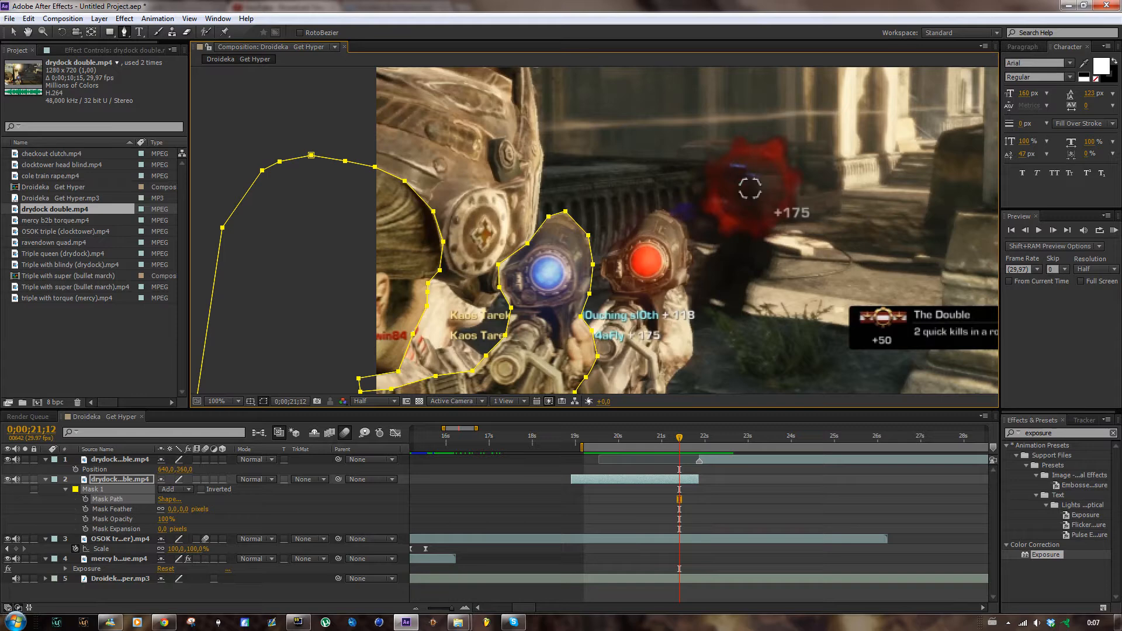
click(264, 401)
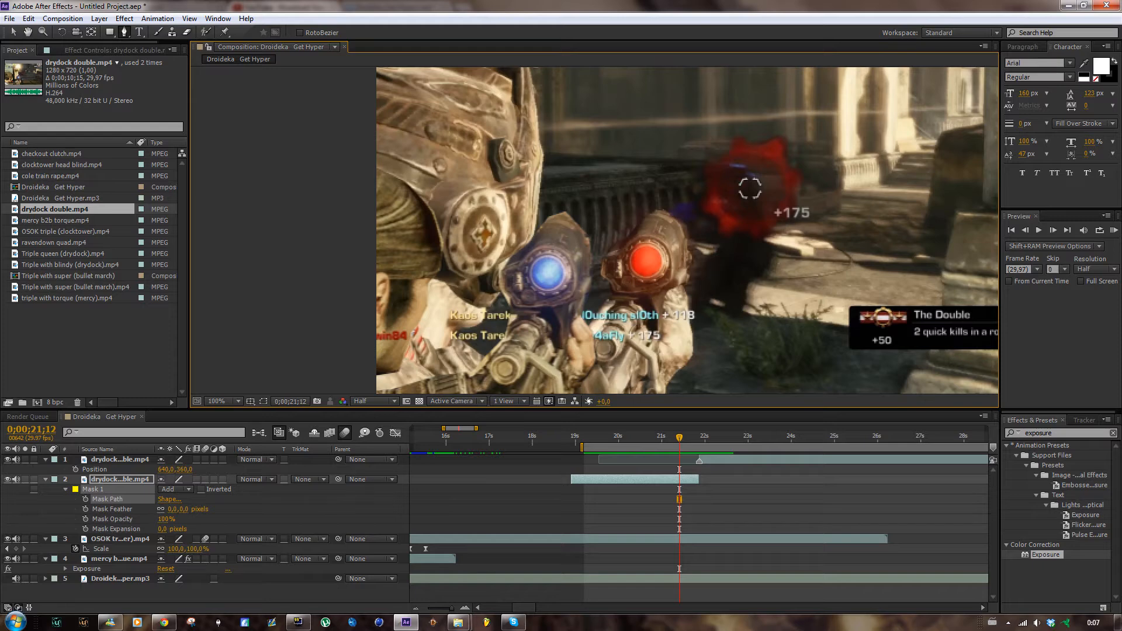
drag(173, 509, 198, 514)
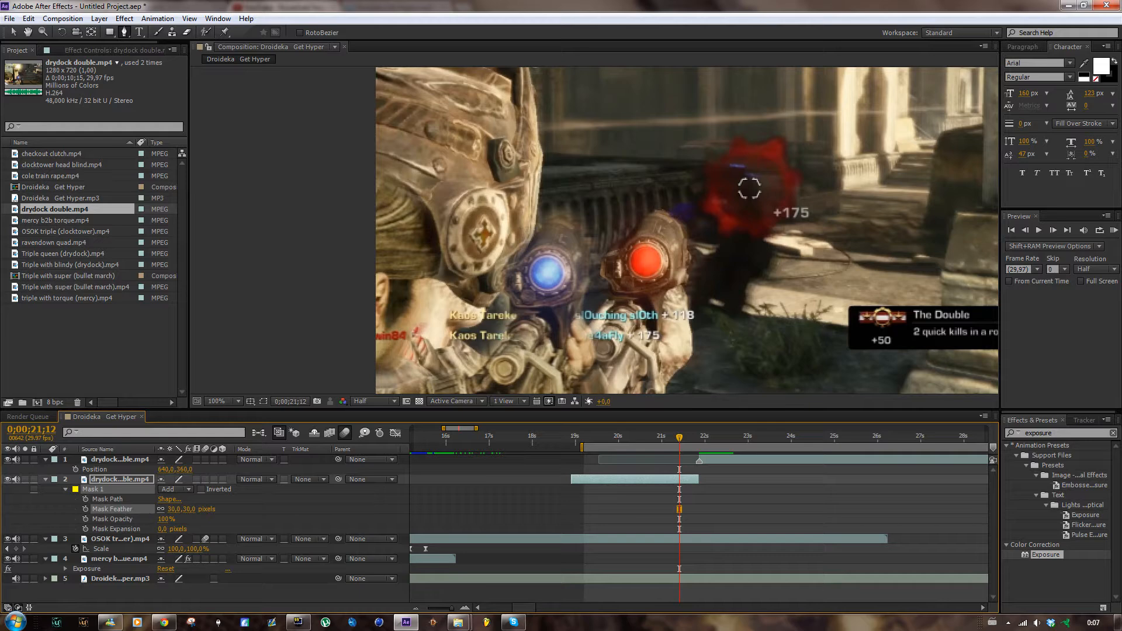
- Contract Mask 1 by setting its Mask Expansion to -9 pixels
mouse_move(164, 519)
mouse_down()
mouse_move(107, 519)
mouse_move(174, 524)
mouse_move(165, 528)
mouse_up()
mouse_move(175, 529)
mouse_down()
mouse_move(235, 528)
mouse_move(156, 529)
mouse_move(752, 528)
mouse_move(163, 528)
mouse_up()
scroll(595, 230, down, 1)
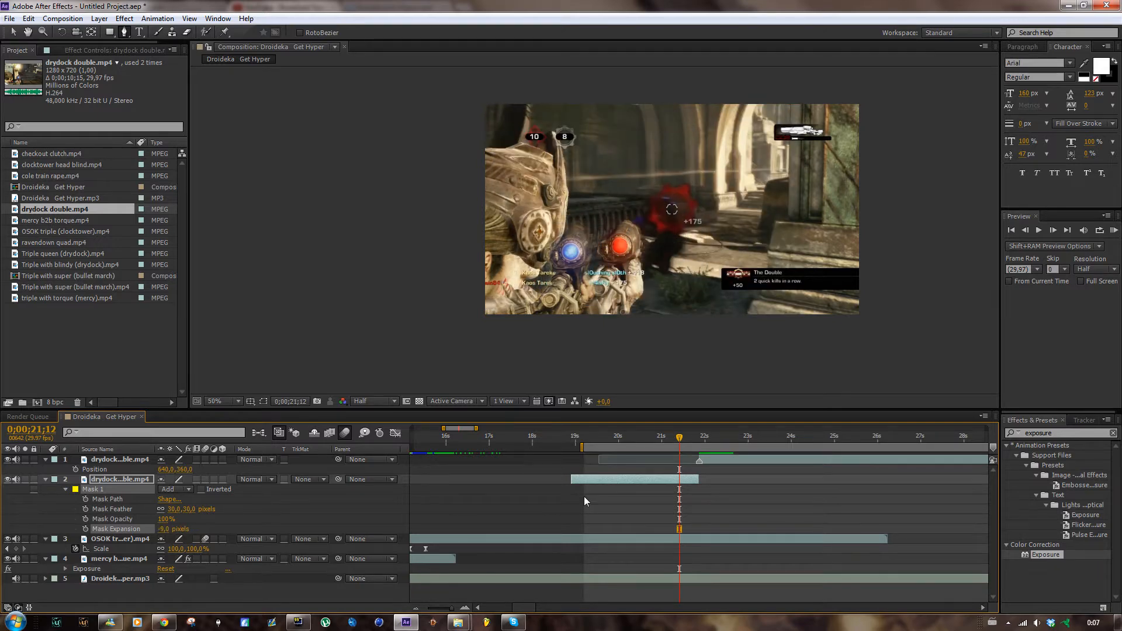
- Delete the unmasked drydock copy and extend the end of the masked drydock layer to about 24 seconds
click(729, 458)
key(Delete)
click(697, 459)
drag(713, 459, 788, 459)
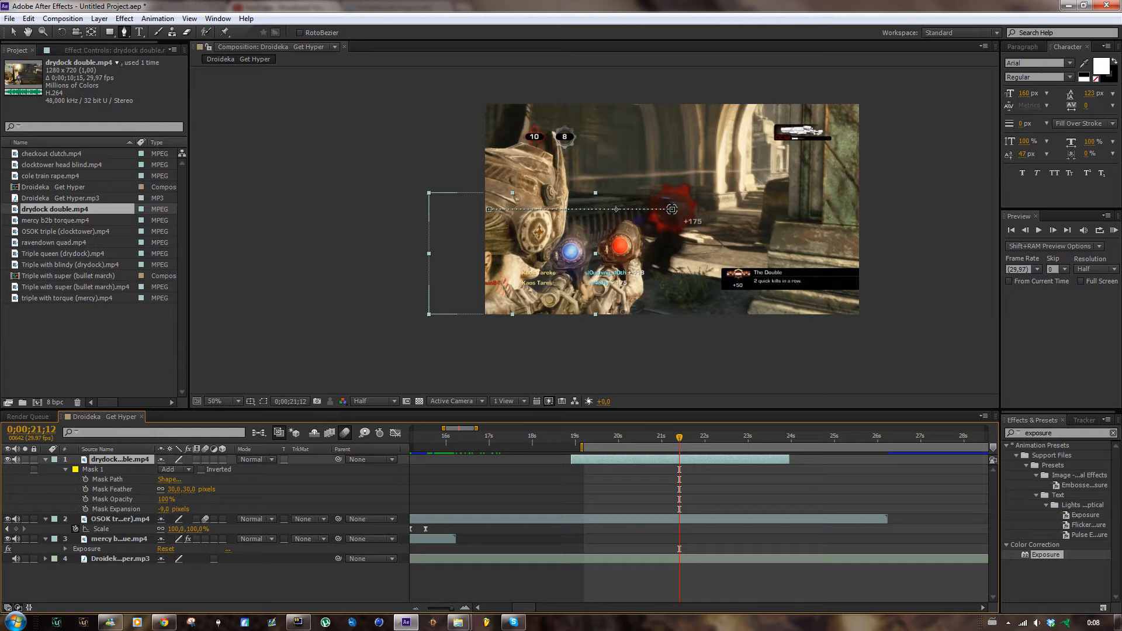
- Add a Mask Expansion keyframe of 0 pixels to the drydock layer's Mask 1 at 0;00;21;25
key(u)
drag(679, 436, 698, 440)
key(m)
key(m)
key(m)
key(m)
key(m)
key(m)
click(85, 509)
click(170, 509)
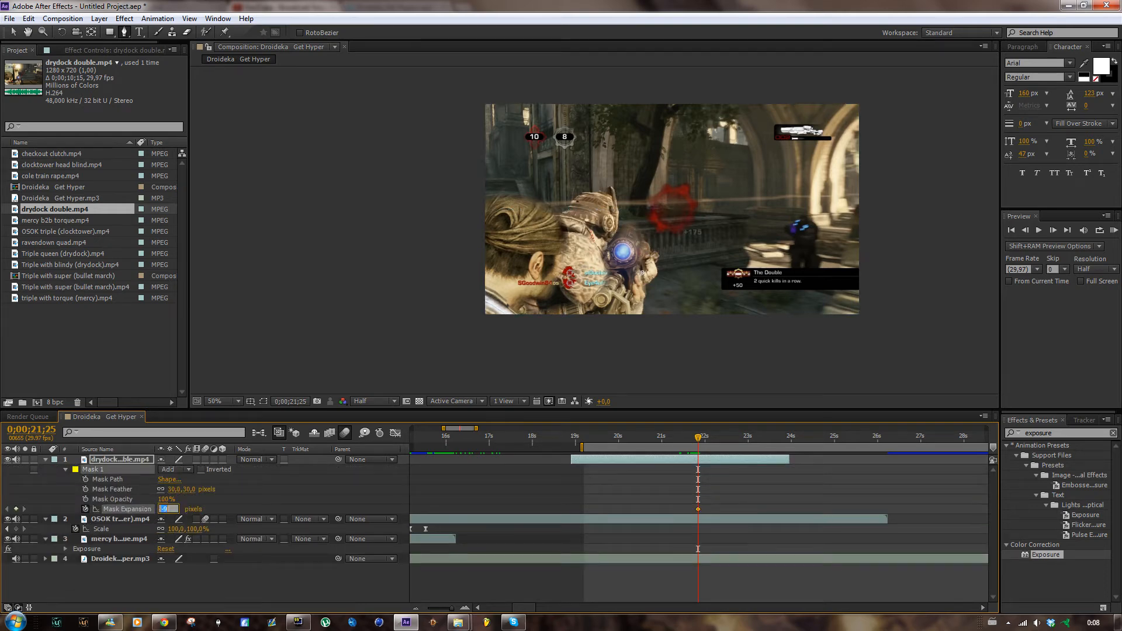
text(0)
- Keyframe the Mask Expansion at 885 pixels at 0;00;22;00 and RAM-preview the expanding mask
drag(698, 438, 706, 440)
drag(163, 508, 298, 508)
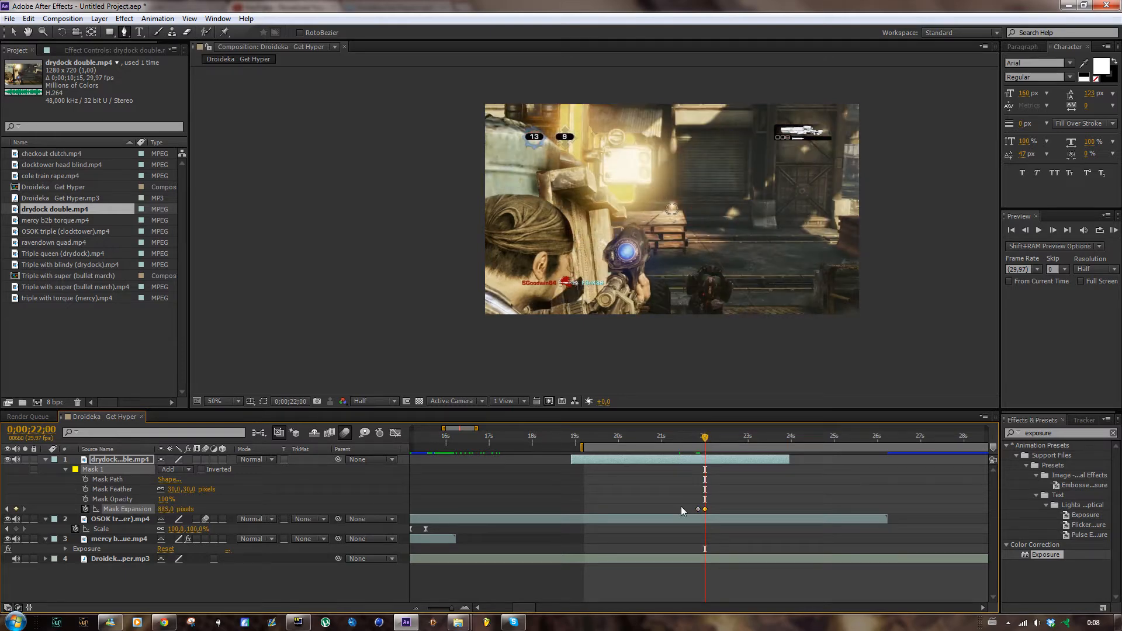
click(1113, 230)
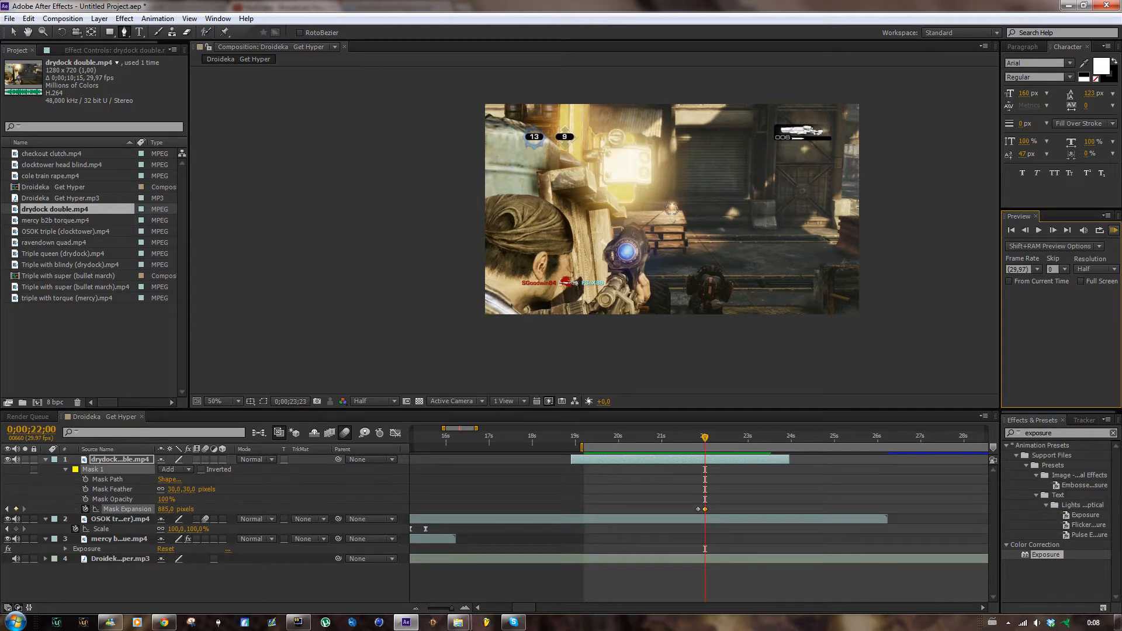
click(1114, 232)
- Remove the Mask Expansion keyframes and set Mask 1's expansion to 0 pixels
drag(667, 511, 665, 511)
key(Delete)
click(165, 509)
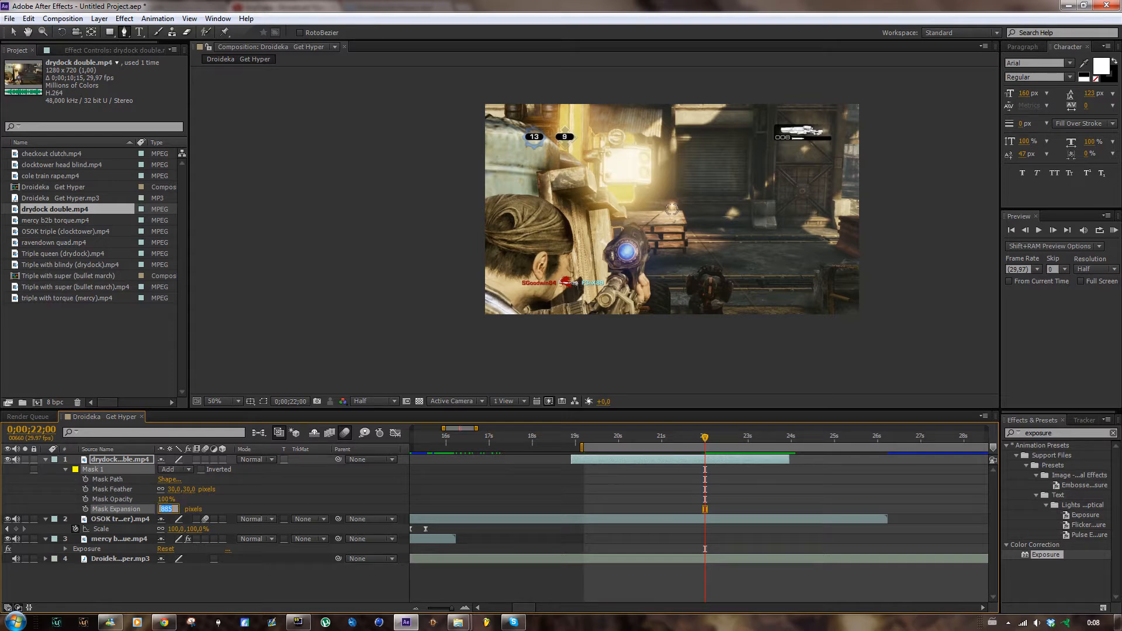
text(0)
key(Return)
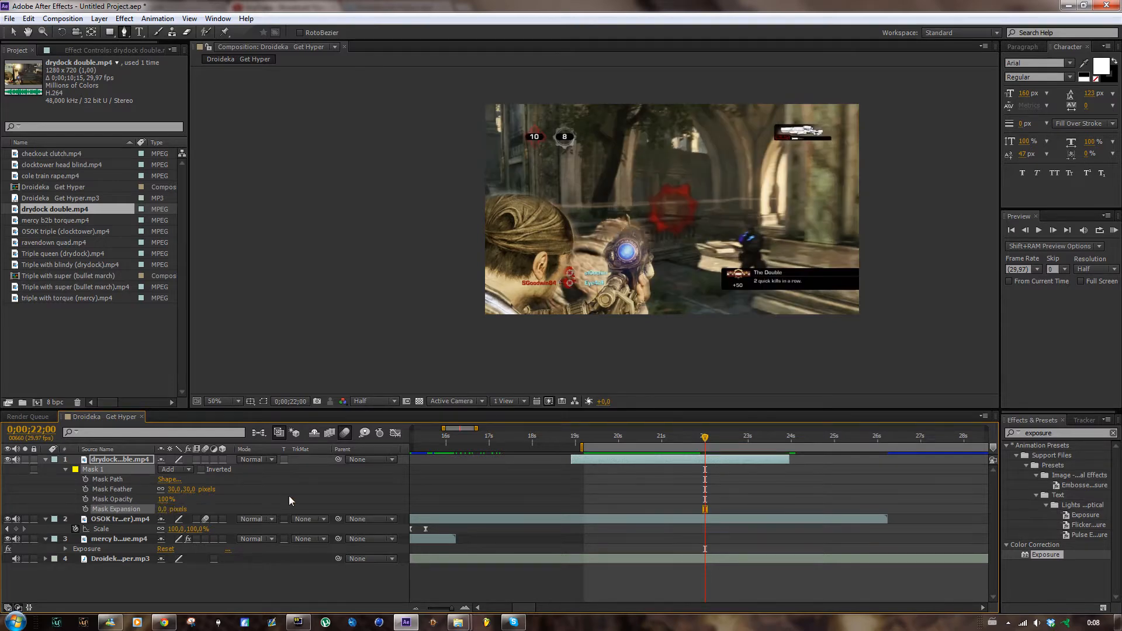
- Try the Subtract and Intersect modes on Mask 1 of the drydock layer
click(172, 471)
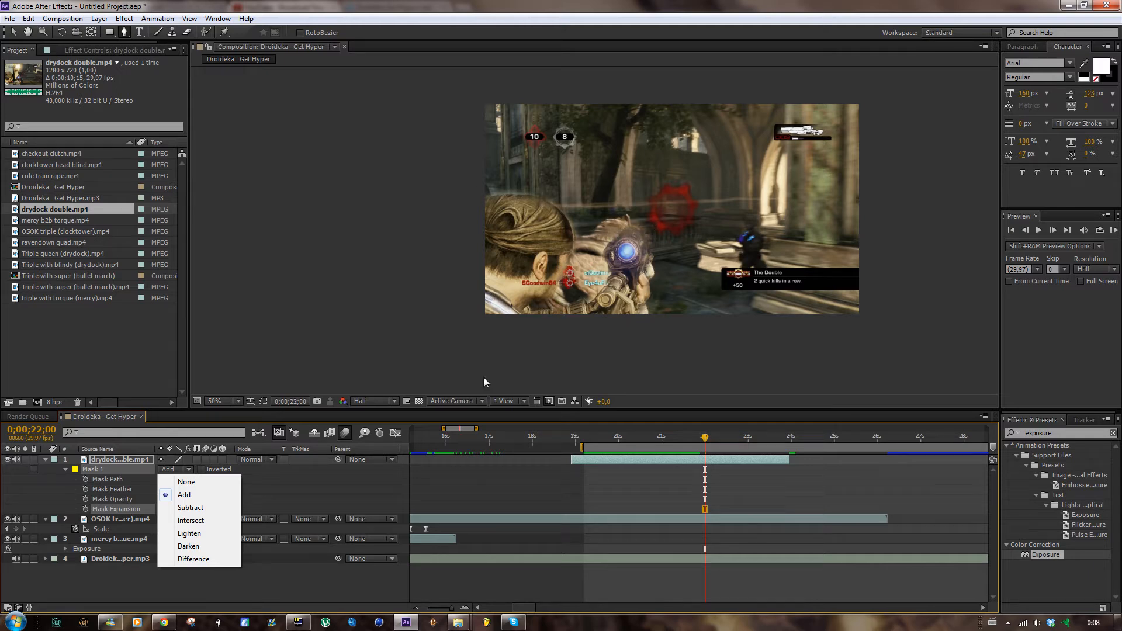
click(204, 508)
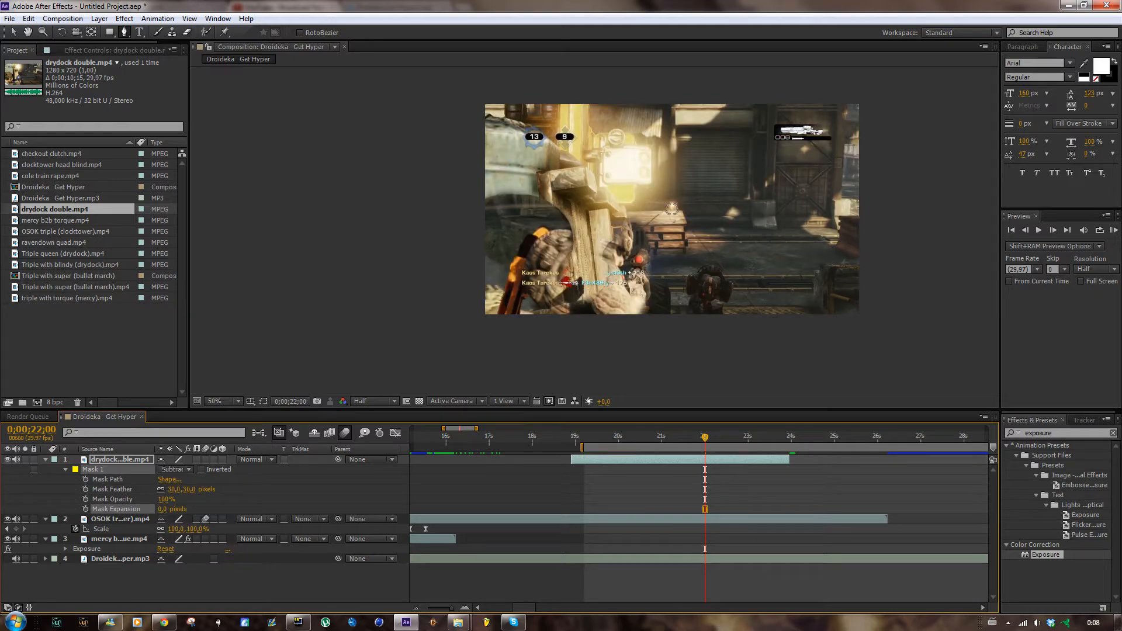
click(185, 470)
click(209, 518)
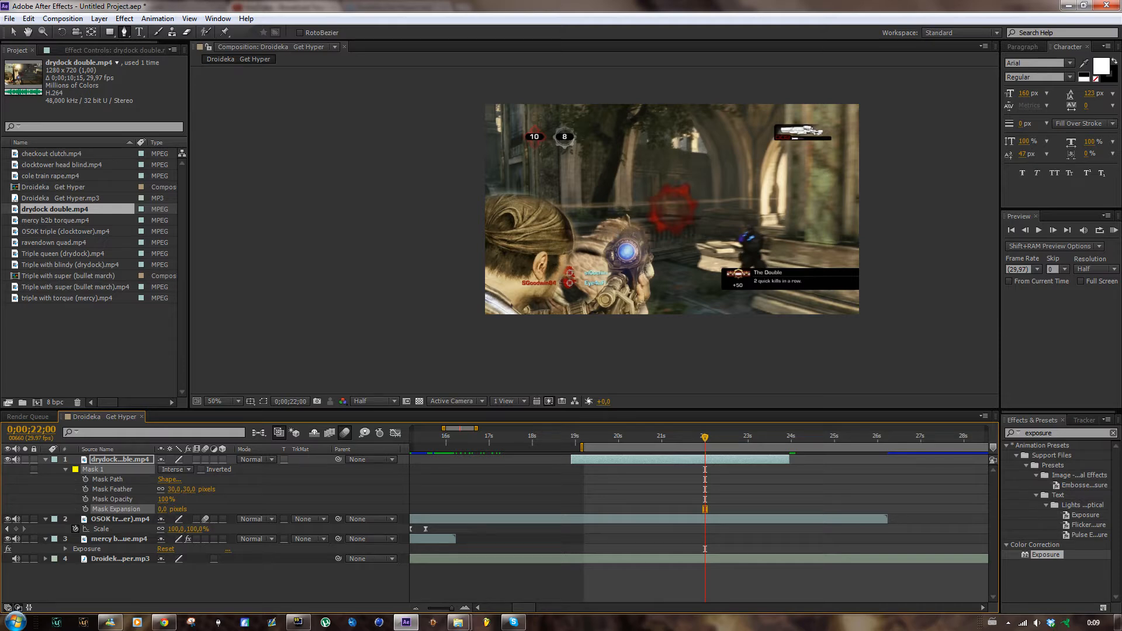
- Draw a closed four-point second mask around the gun on the drydock layer, overlapping Mask 1
click(592, 187)
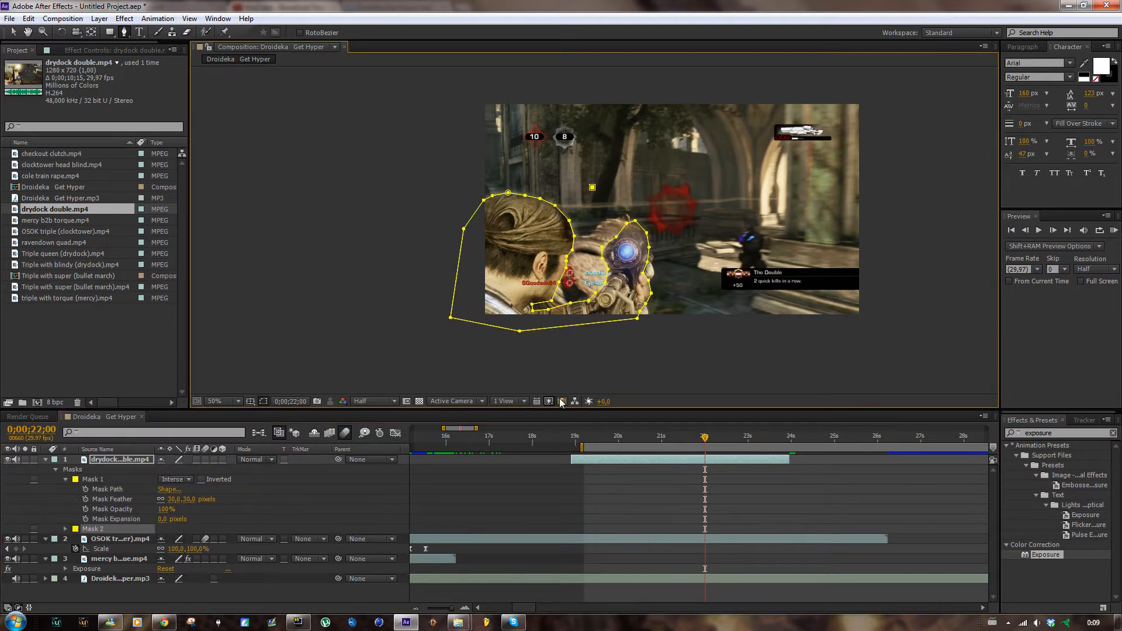
click(570, 362)
click(681, 336)
click(668, 194)
click(592, 187)
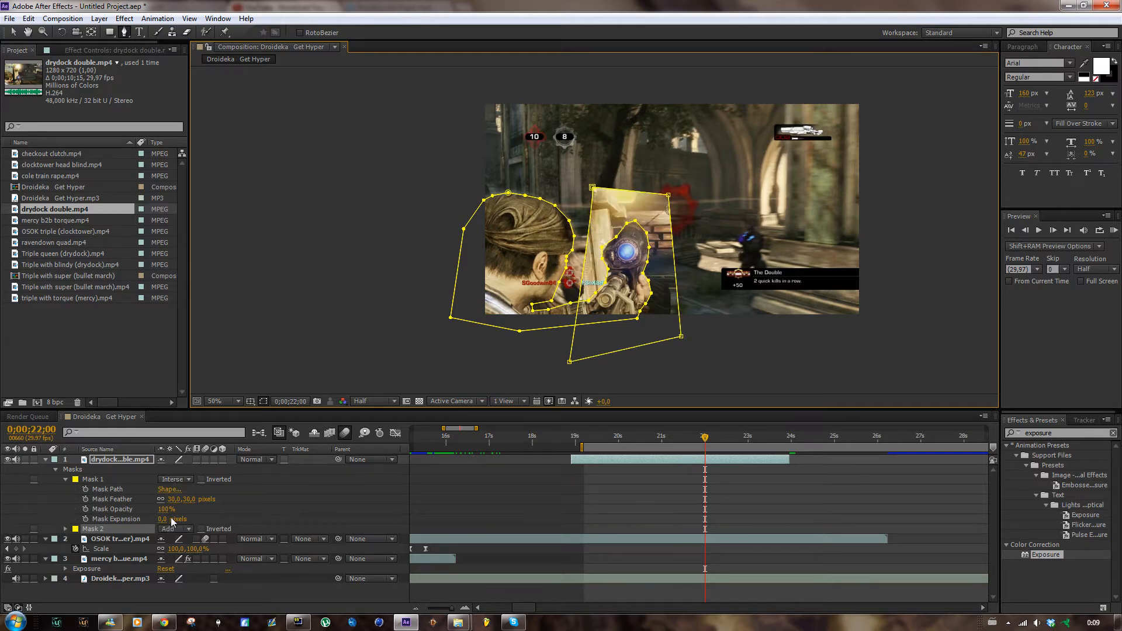
click(175, 479)
click(279, 482)
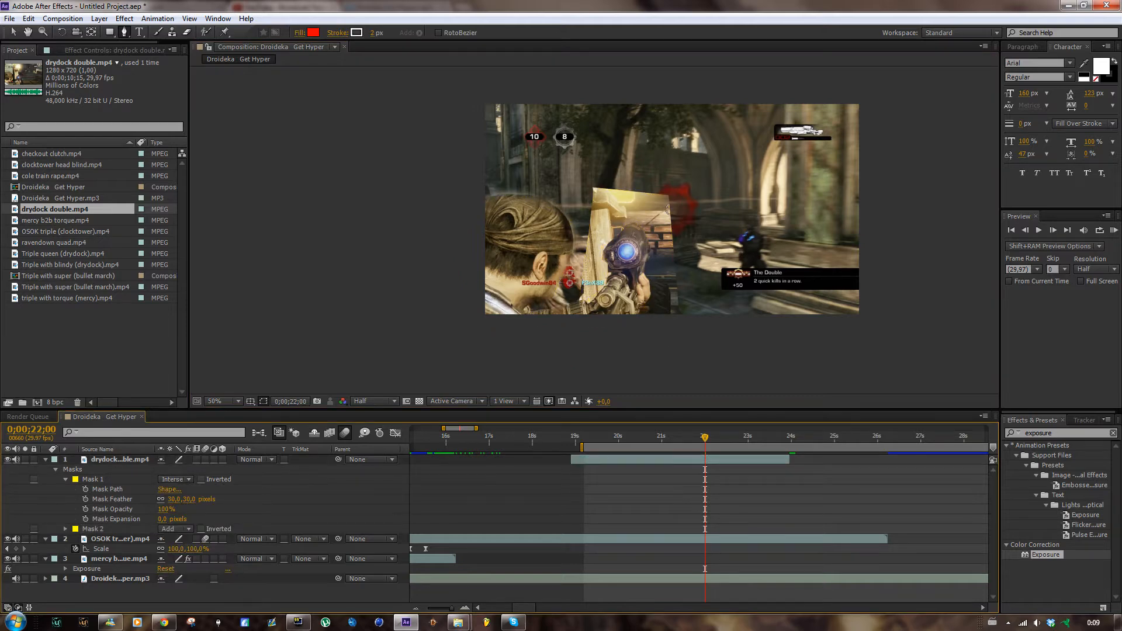
- Set Mask 1's mode to Add and Mask 2's mode to Intersect, and turn the mask outlines back on
click(180, 479)
click(176, 504)
click(175, 529)
click(193, 475)
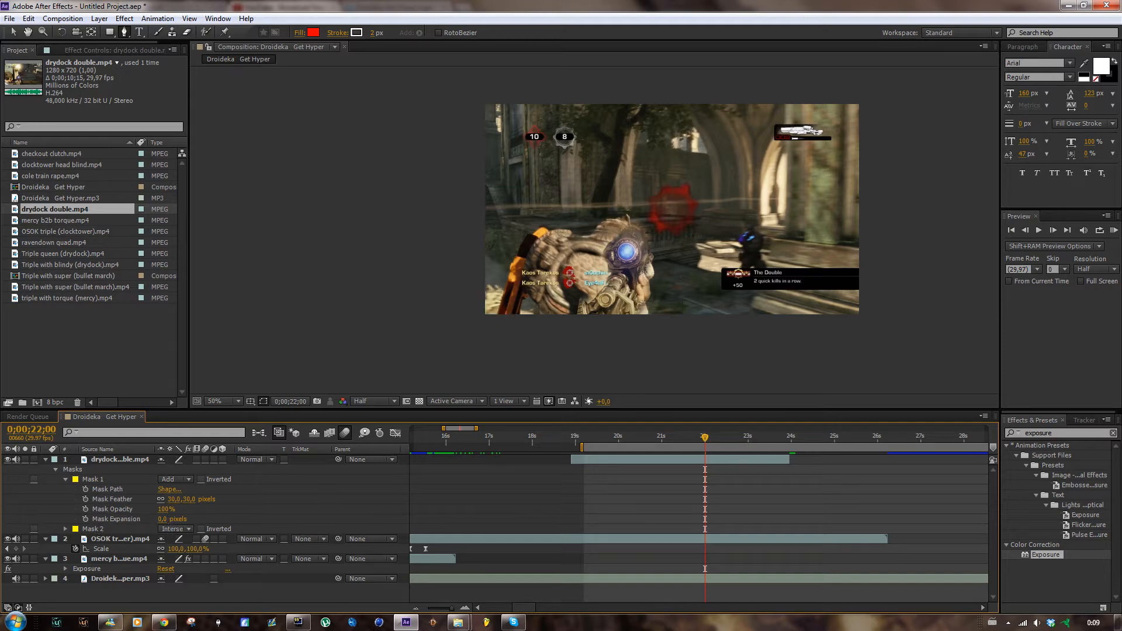
click(264, 401)
- Compare Mask 2's Add and Intersect modes with the drydock layer selected, leaving it on Intersect
click(172, 528)
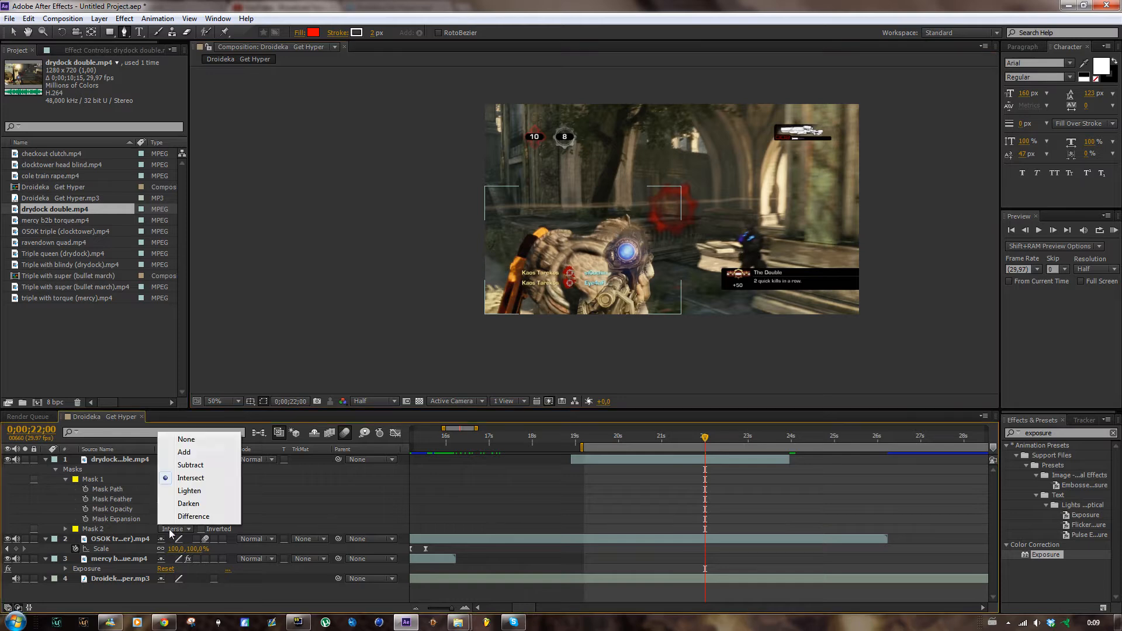
click(194, 447)
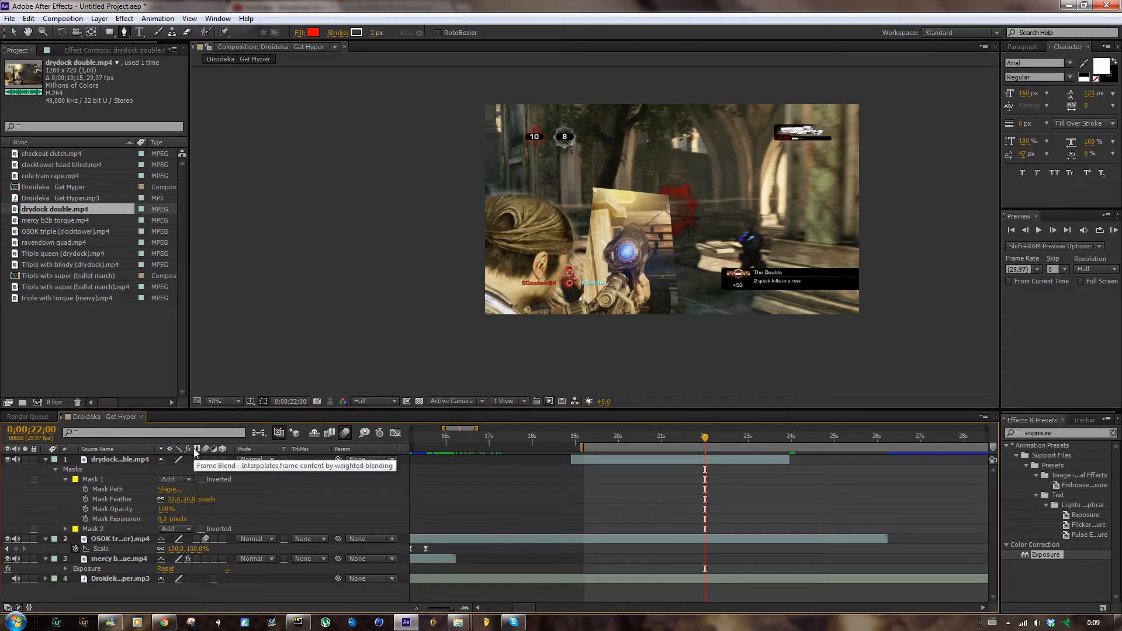
click(627, 461)
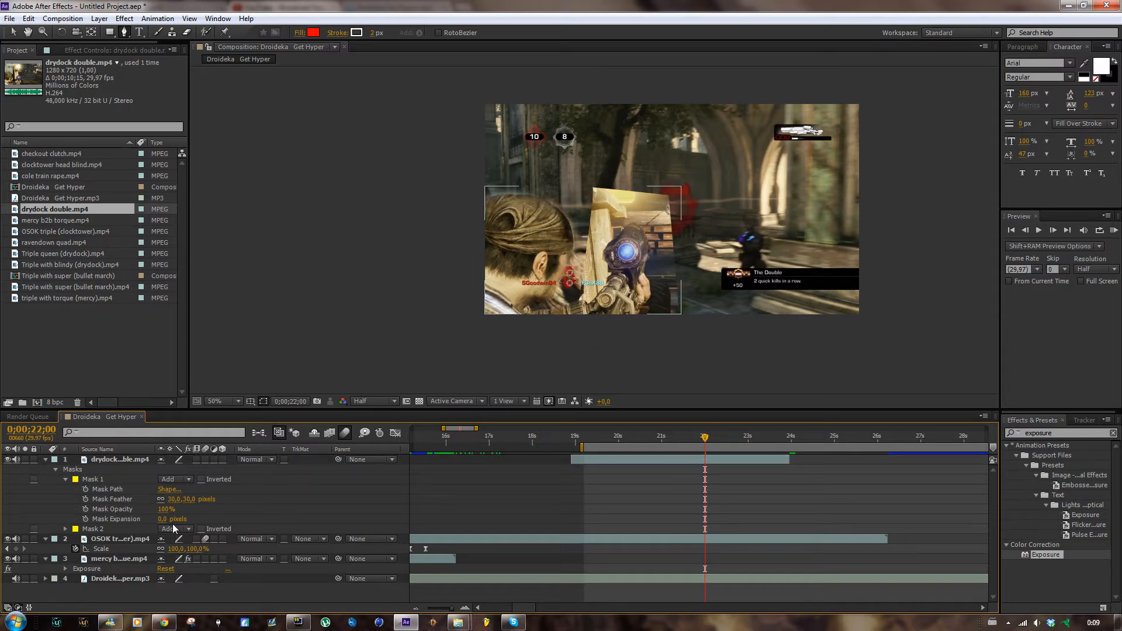
click(174, 528)
click(187, 476)
click(614, 461)
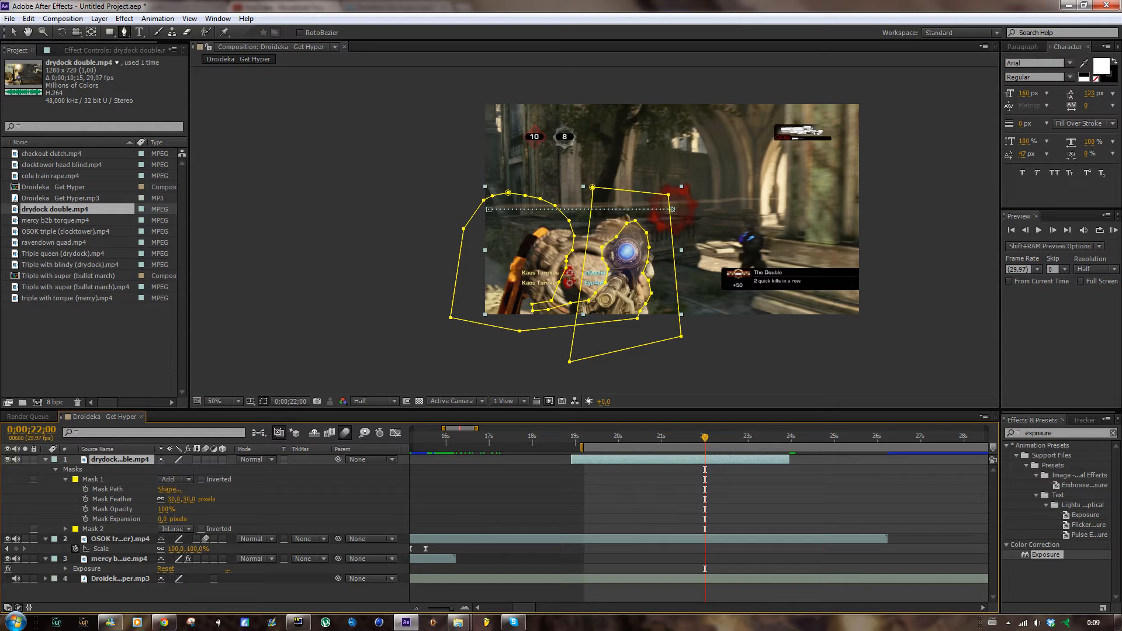
- Try the Lighten and Darken modes on Mask 2
click(170, 528)
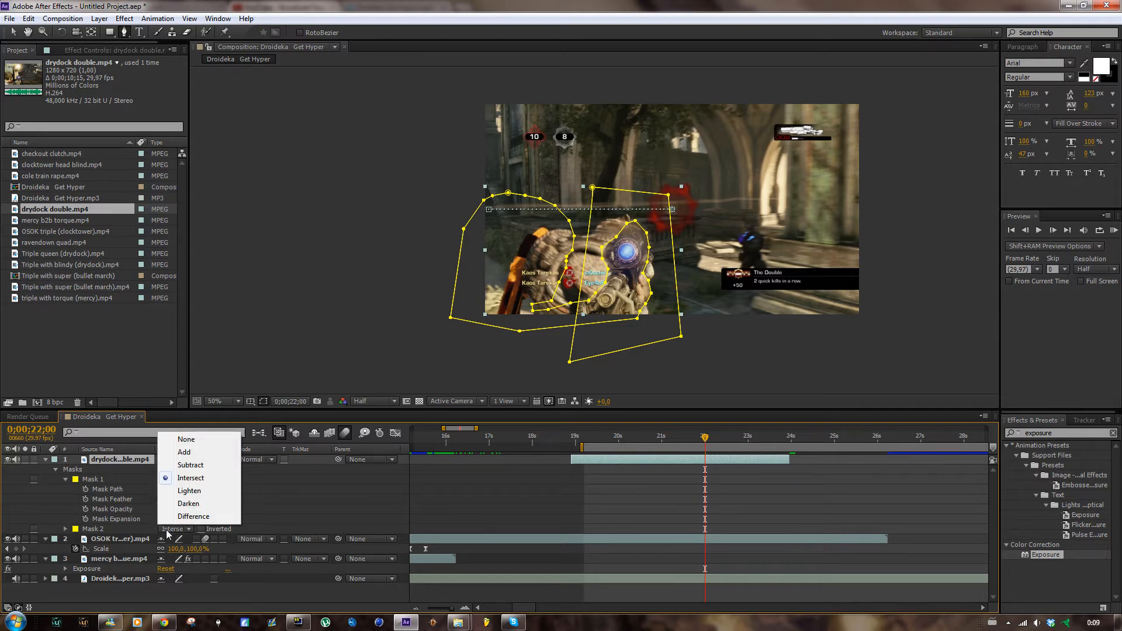
click(190, 492)
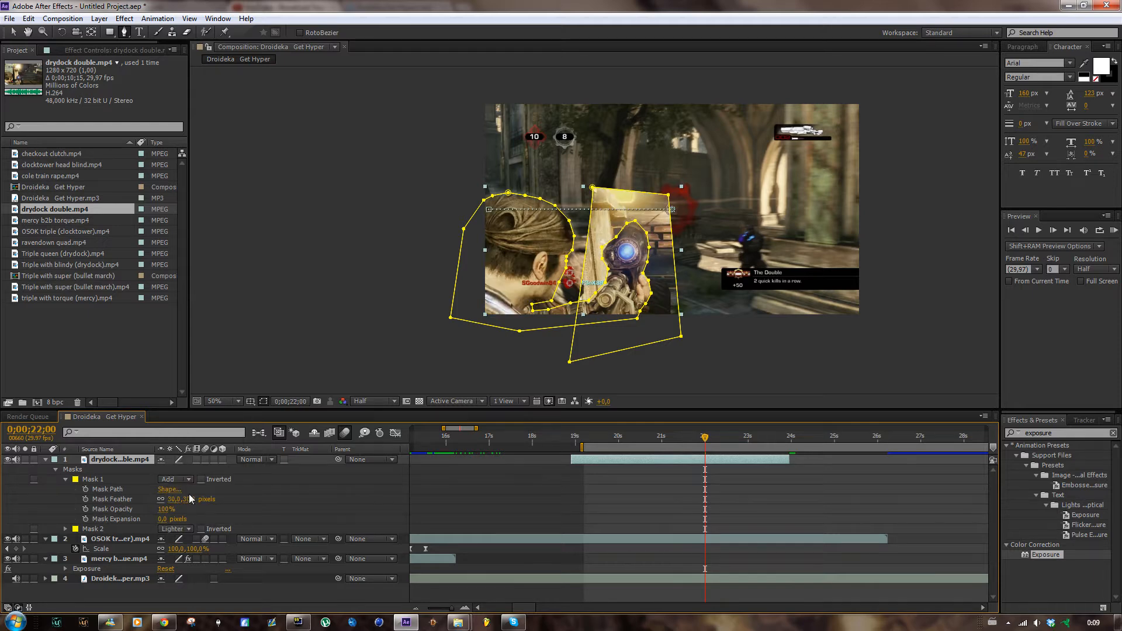
click(173, 528)
click(181, 505)
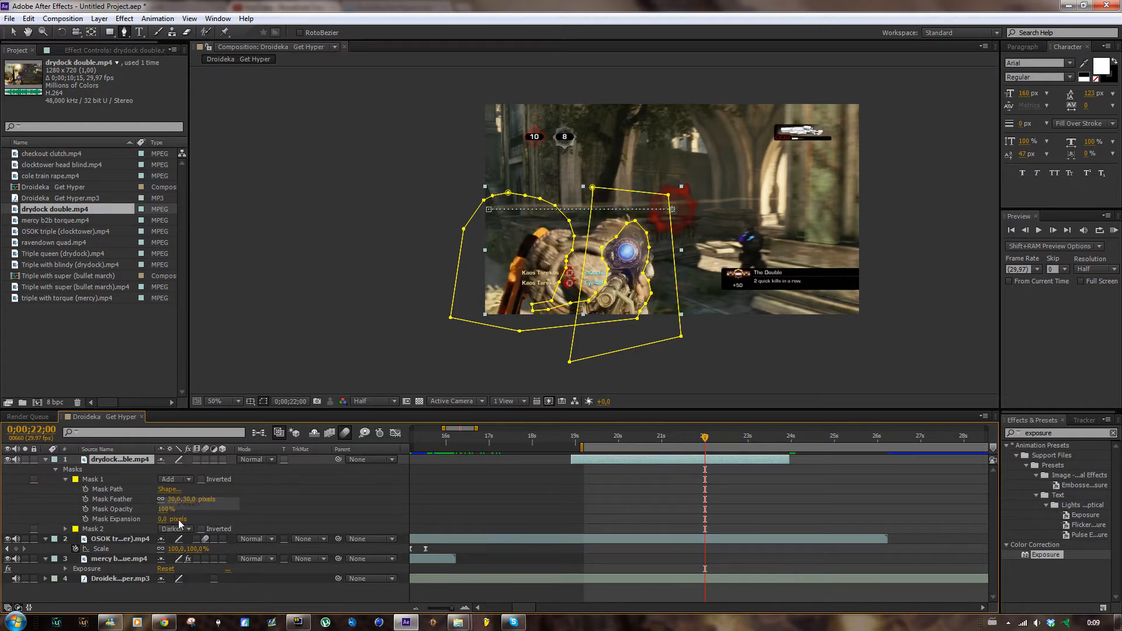
- Set Mask 2's mode to Subtract and hide the mask outlines
click(175, 527)
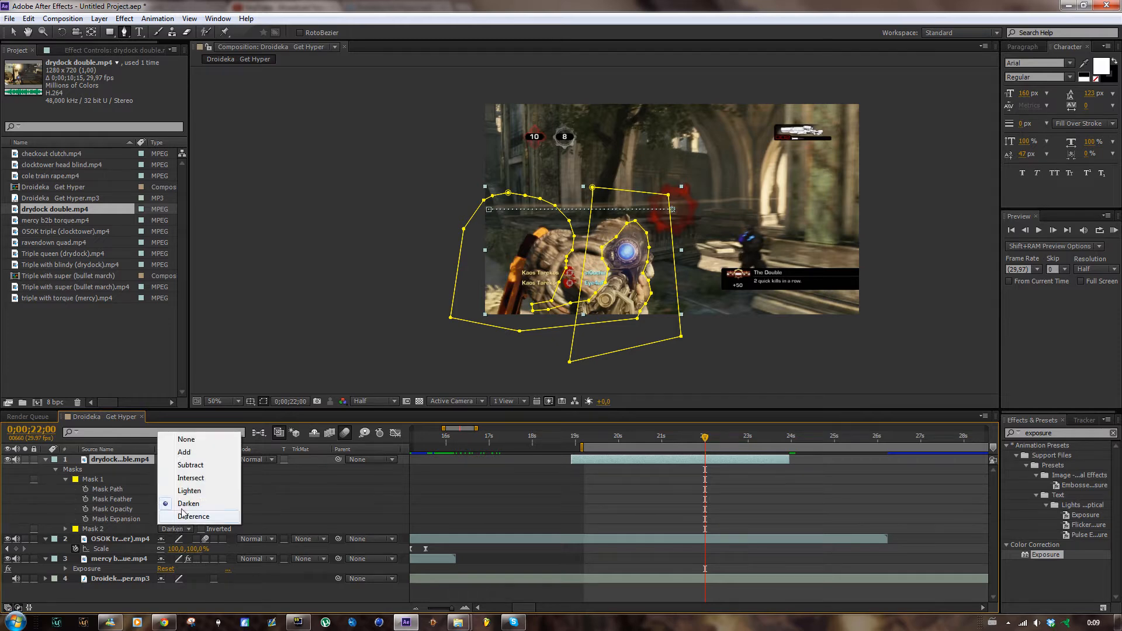
click(192, 470)
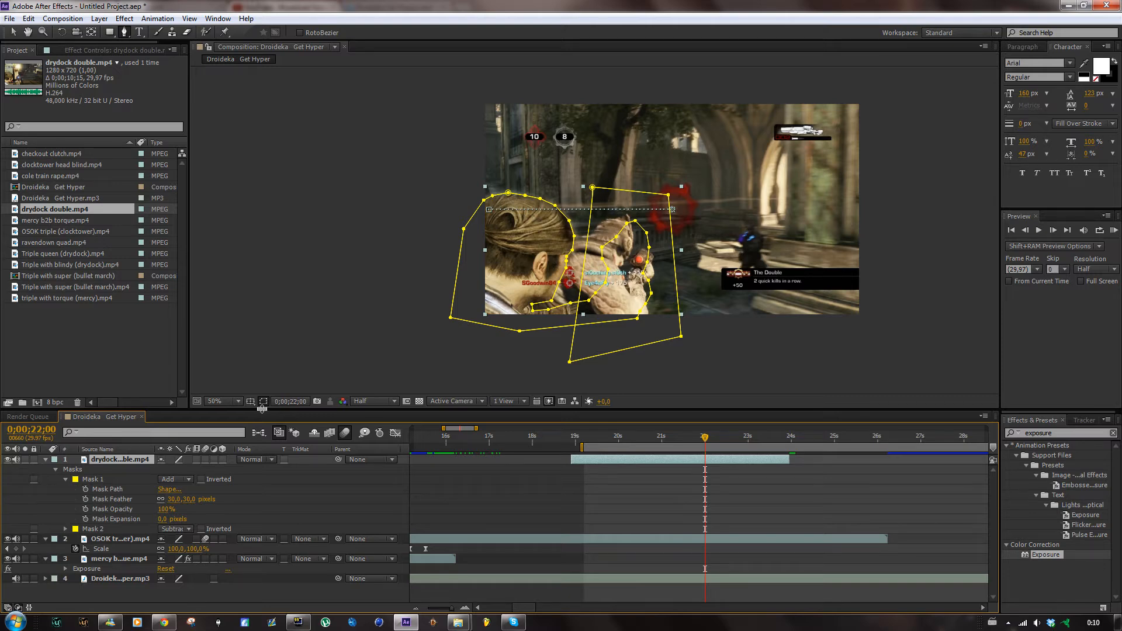
click(264, 401)
- Delete the masked drydock layer from the composition
click(93, 481)
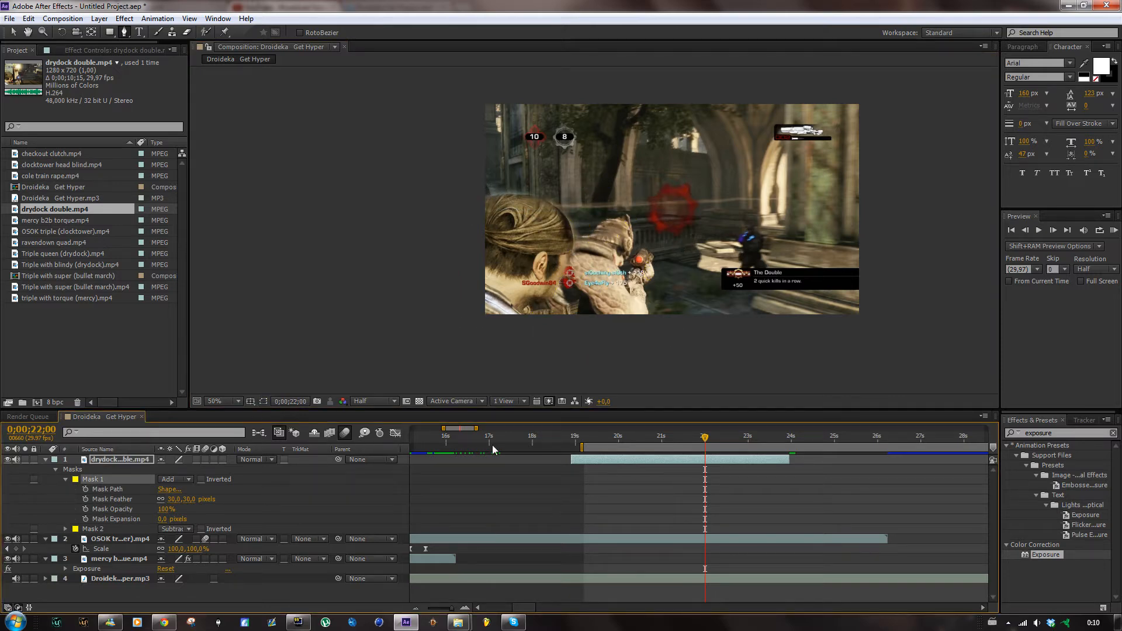
click(599, 456)
key(Delete)
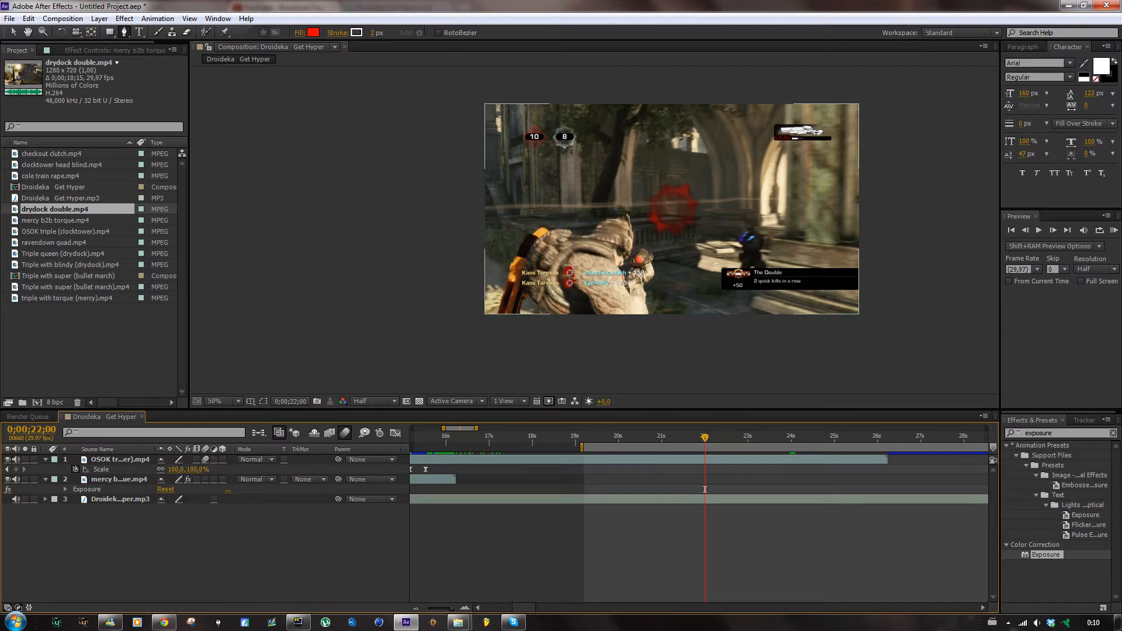
- Try a rectangular mask and a rounded rectangular mask on the OSOK clip, undoing each one
click(107, 33)
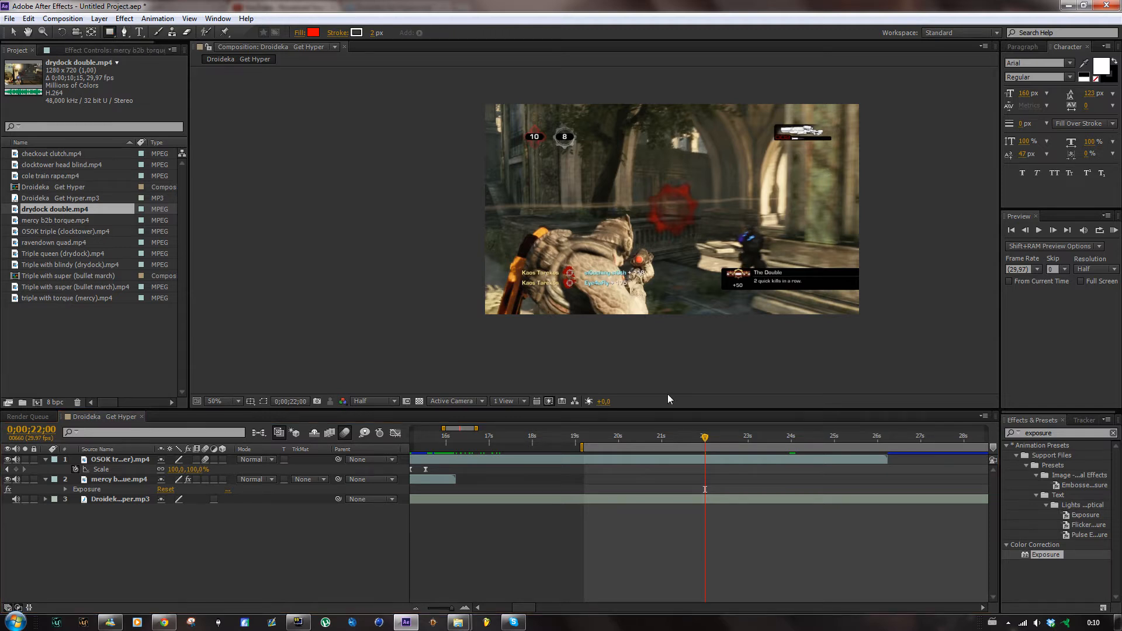
click(731, 459)
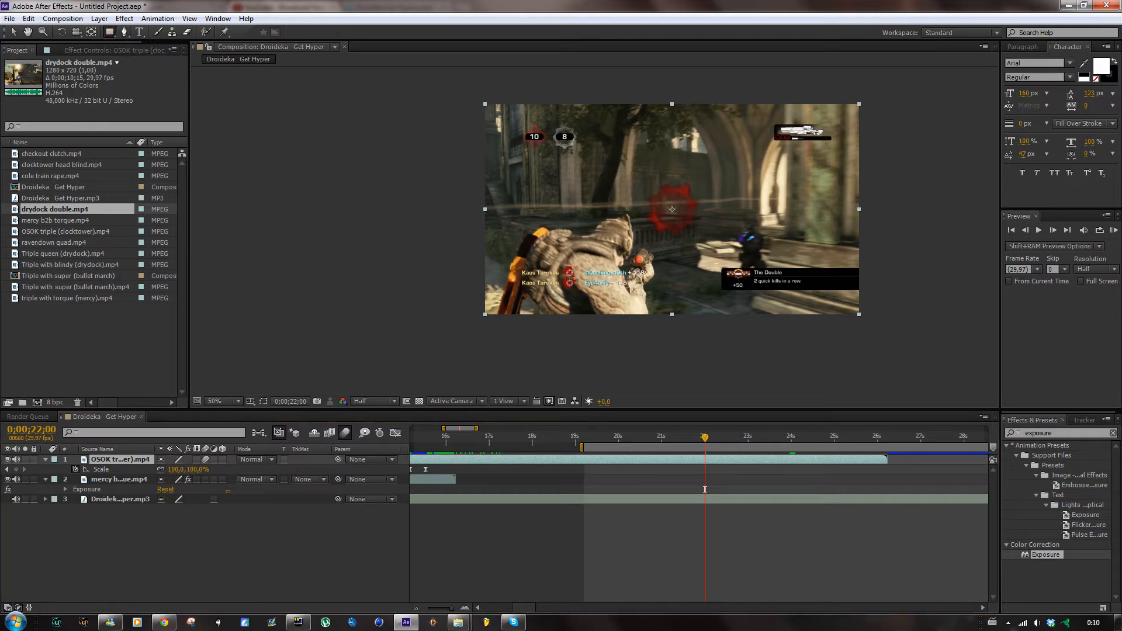
drag(541, 148, 794, 272)
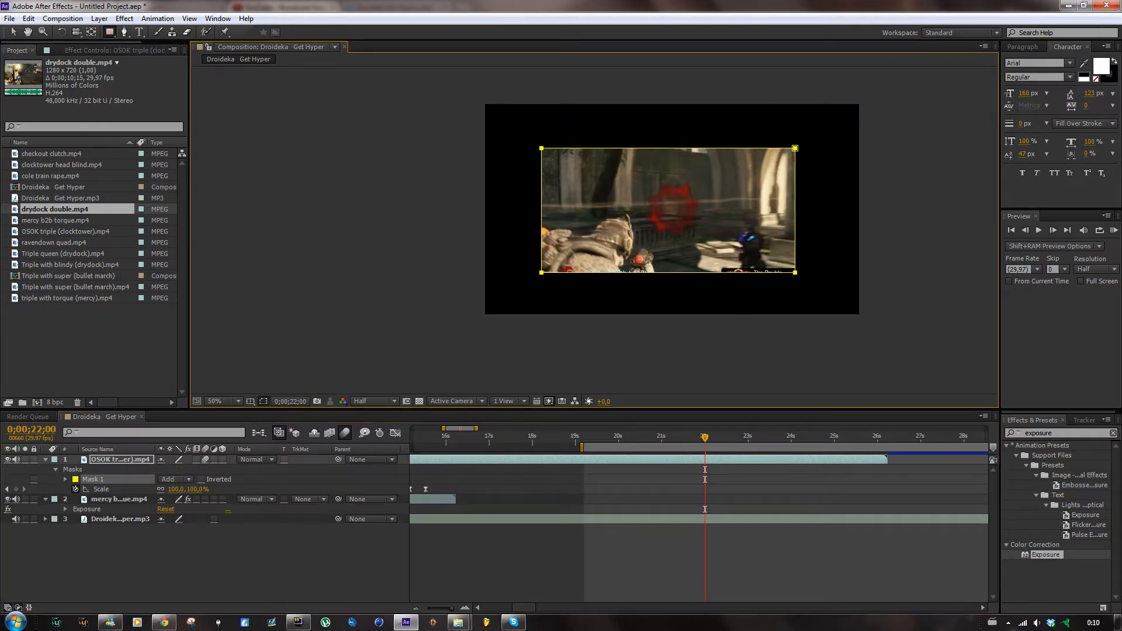
key(ctrl+z)
drag(107, 33, 162, 45)
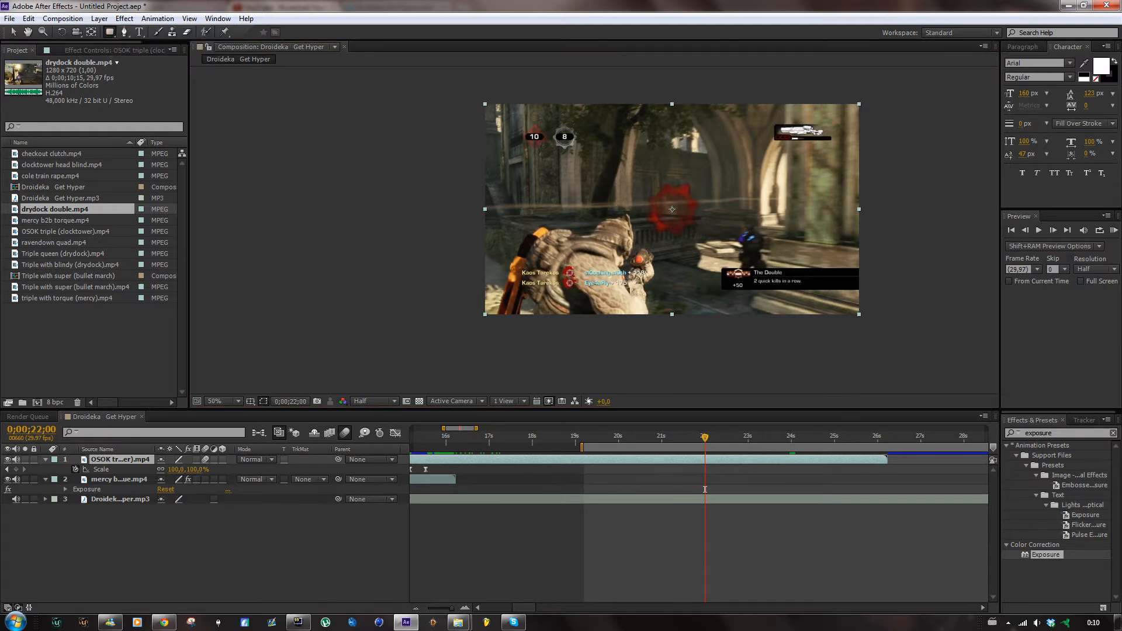
drag(528, 133, 799, 287)
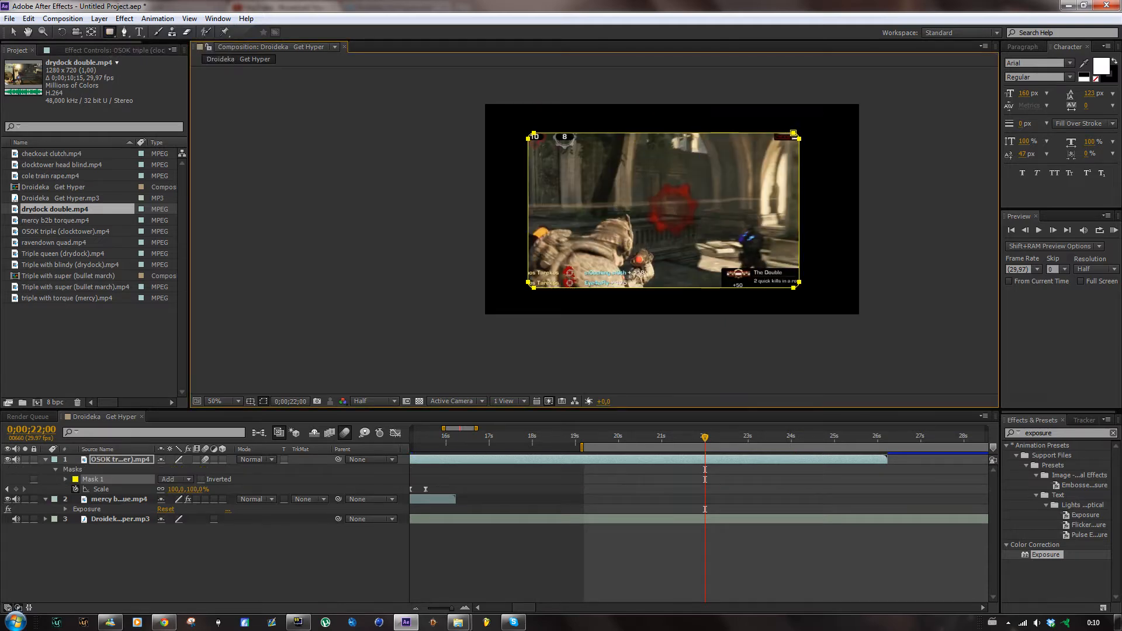
key(ctrl+z)
- Try elliptical, polygon and star masks on the OSOK clip, undoing each one
drag(109, 33, 152, 57)
drag(532, 162, 838, 265)
key(ctrl+z)
drag(112, 35, 134, 71)
drag(533, 152, 696, 240)
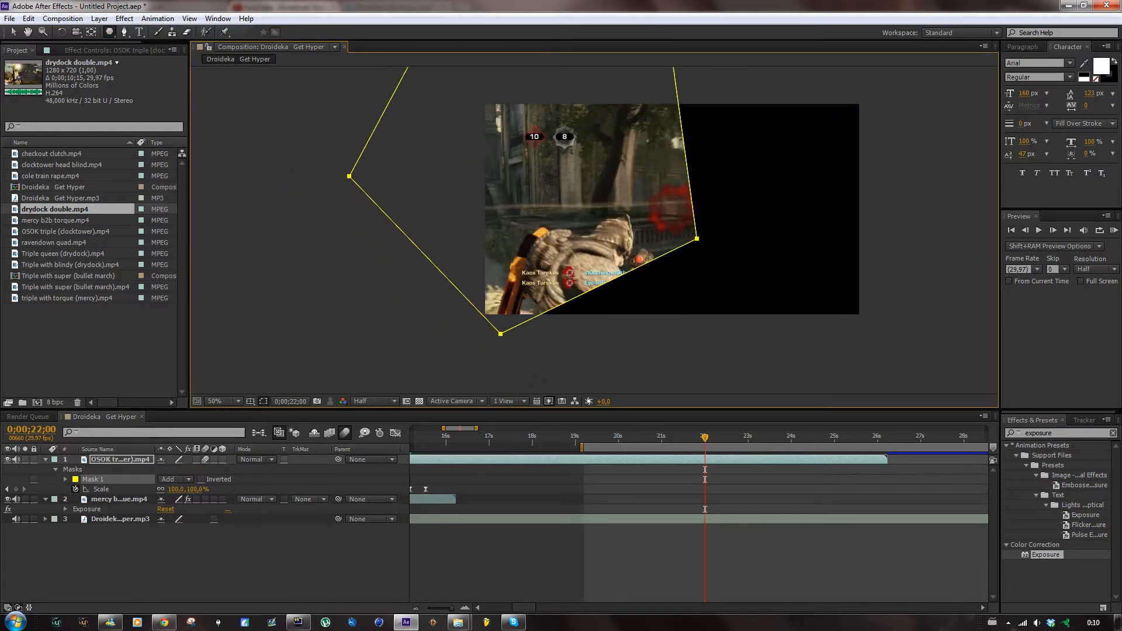
key(ctrl+z)
drag(111, 30, 143, 82)
mouse_move(627, 181)
mouse_down()
mouse_move(709, 233)
mouse_move(829, 228)
mouse_move(890, 240)
mouse_move(637, 164)
mouse_move(660, 199)
mouse_move(724, 247)
mouse_move(766, 309)
mouse_up()
key(ctrl+z)
- Add a full-frame elliptical mask to the OSOK clip and deselect the layer
drag(113, 30, 173, 55)
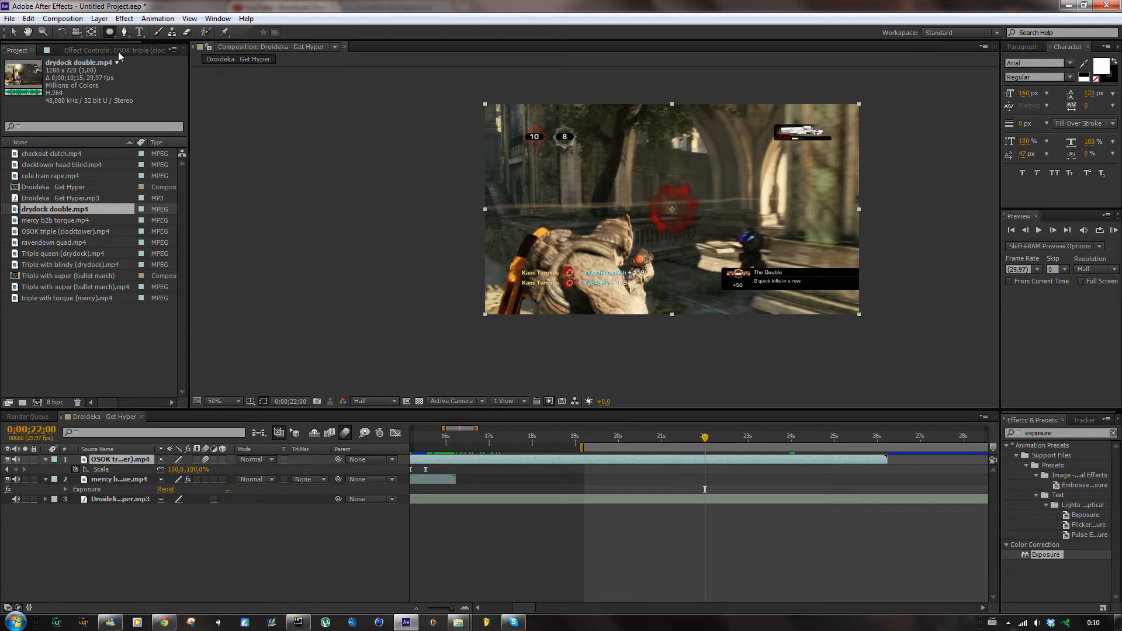
double_click(109, 32)
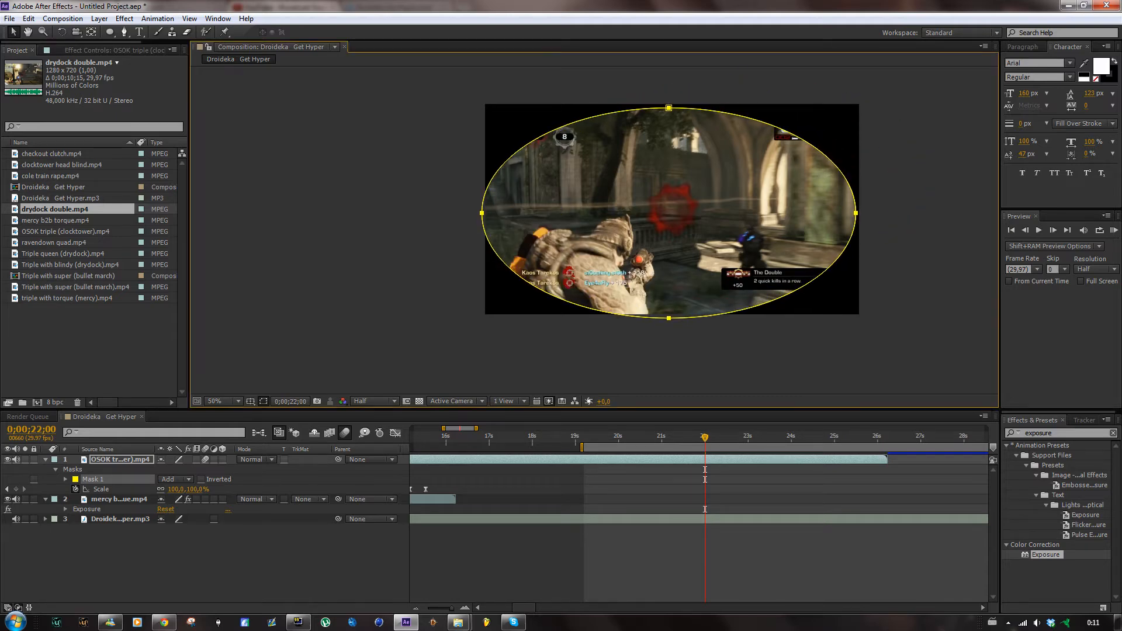
click(641, 487)
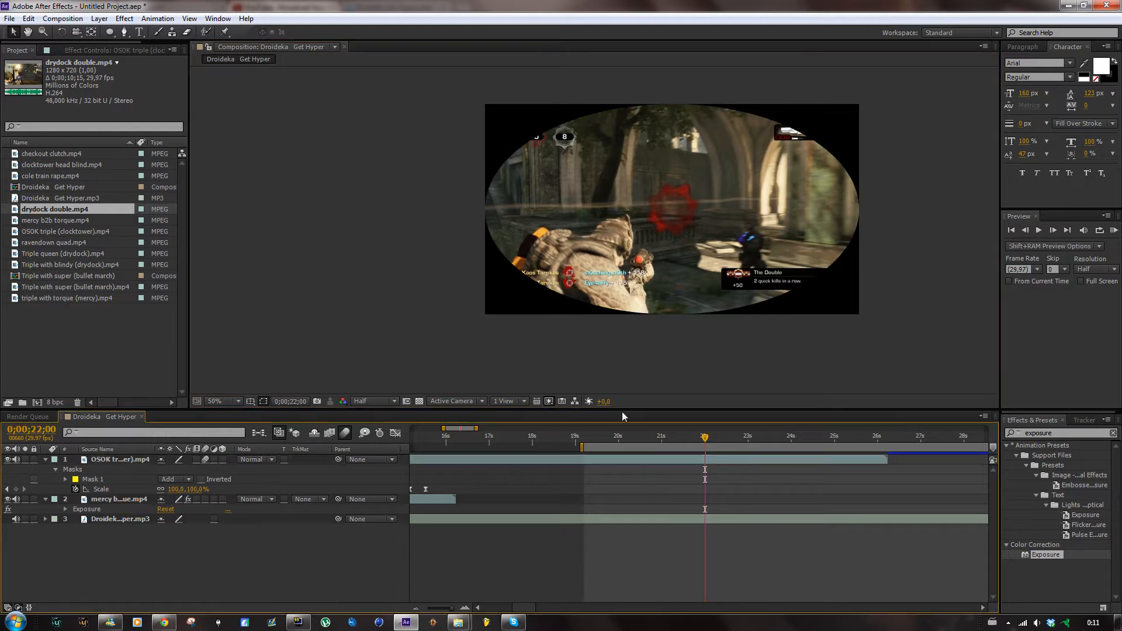
- Pull the elliptical mask's left and upper points inward to reshape it, and delete the mask from the OSOK clip
click(637, 458)
drag(485, 209, 497, 190)
drag(563, 192, 595, 184)
drag(671, 104, 662, 156)
drag(559, 156, 589, 174)
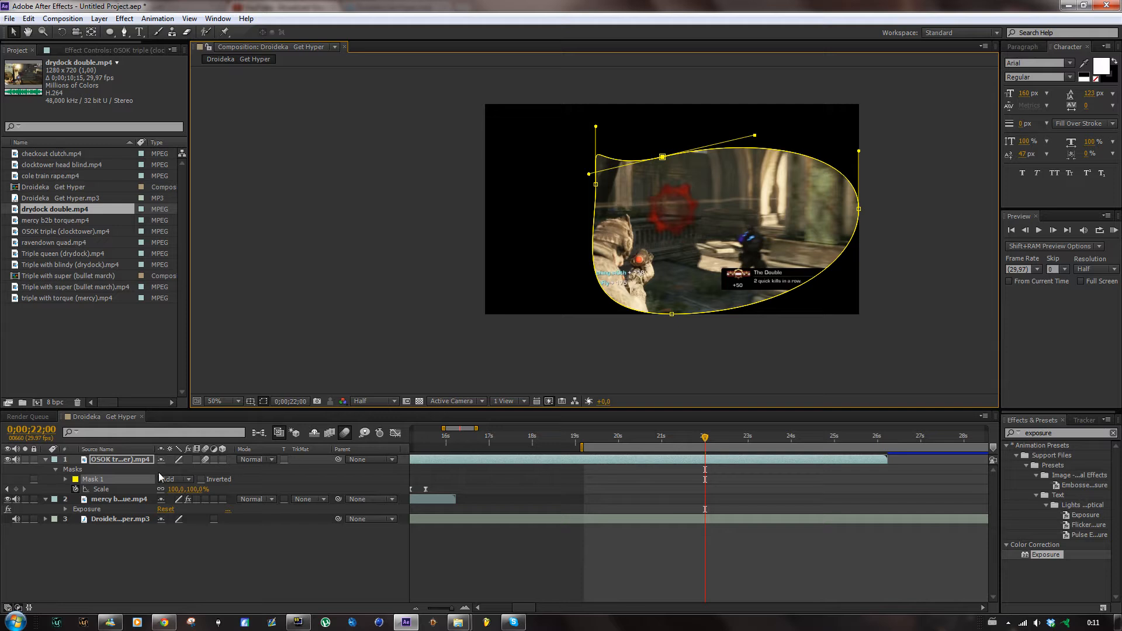
click(121, 461)
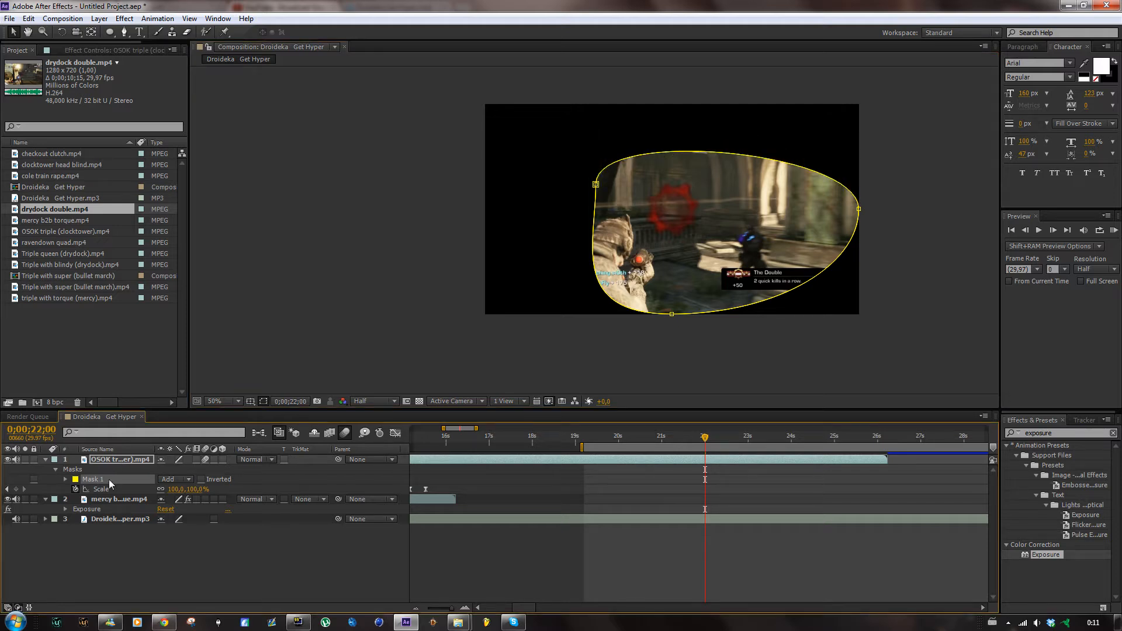
key(Delete)
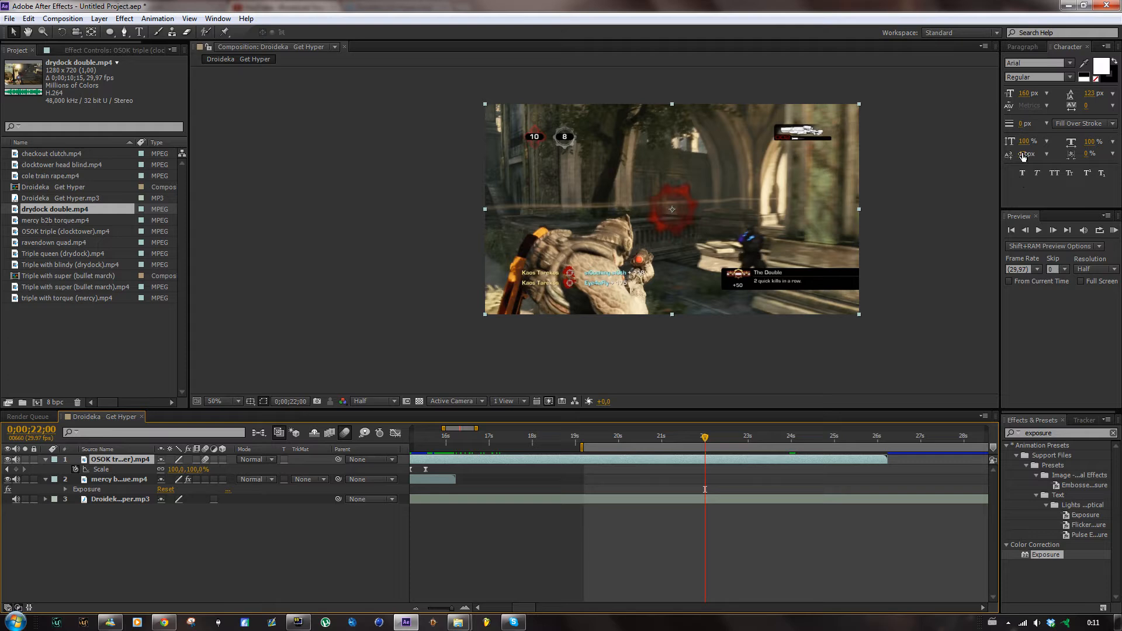
- Add a text layer reading "type something" and place it on one line across the middle of the frame
click(139, 33)
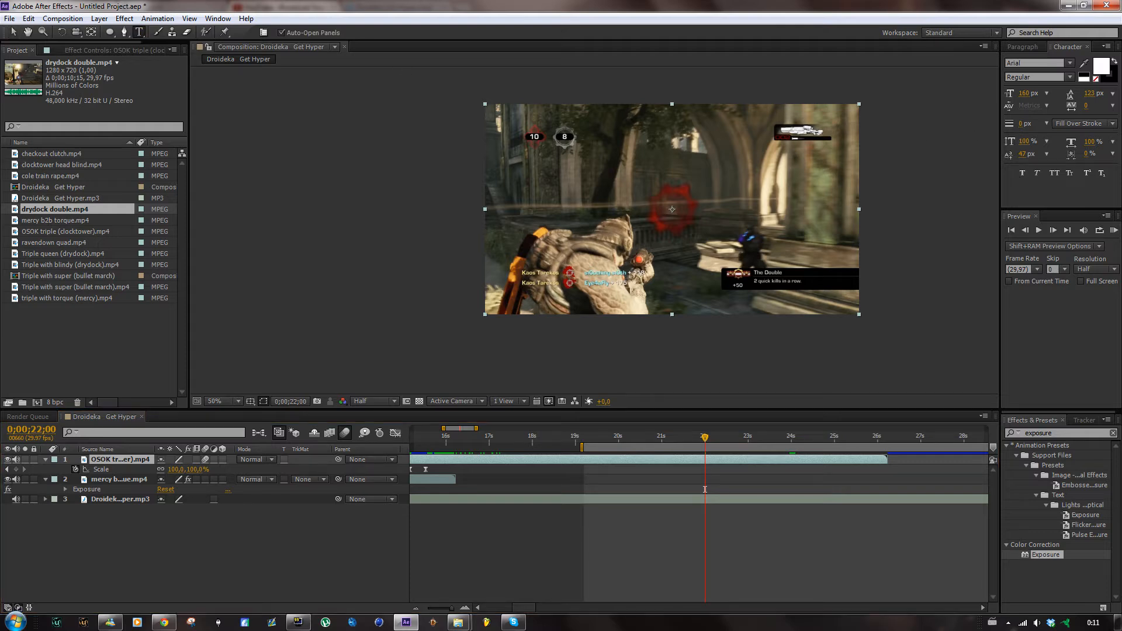
drag(595, 120, 840, 165)
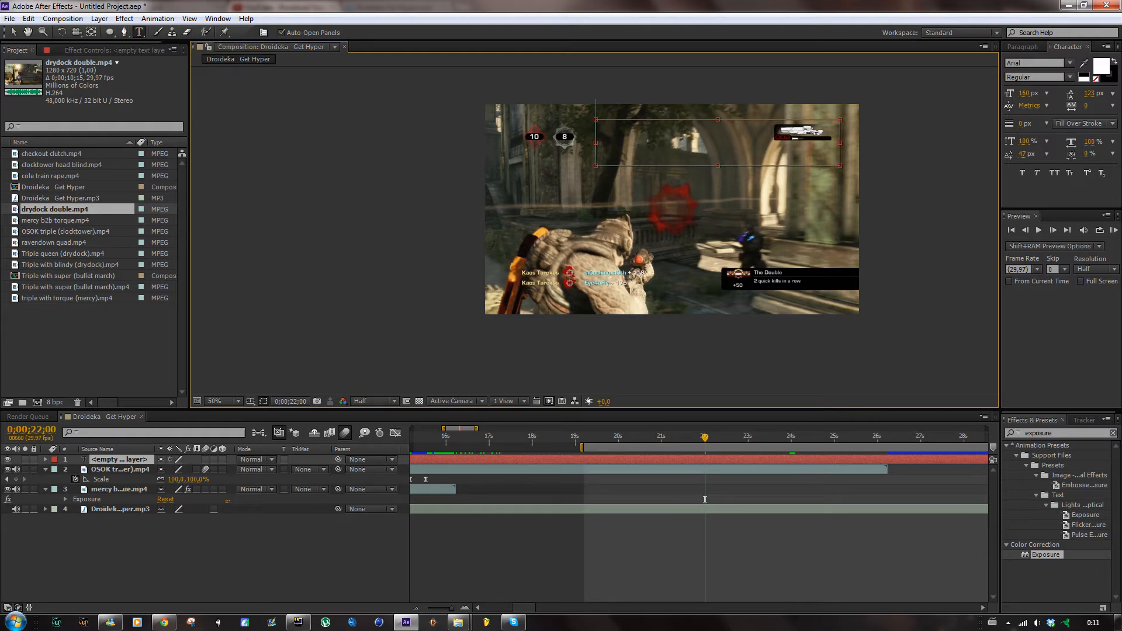
text(type so)
key(BackSpace)
key(BackSpace)
key(BackSpace)
right_click(647, 144)
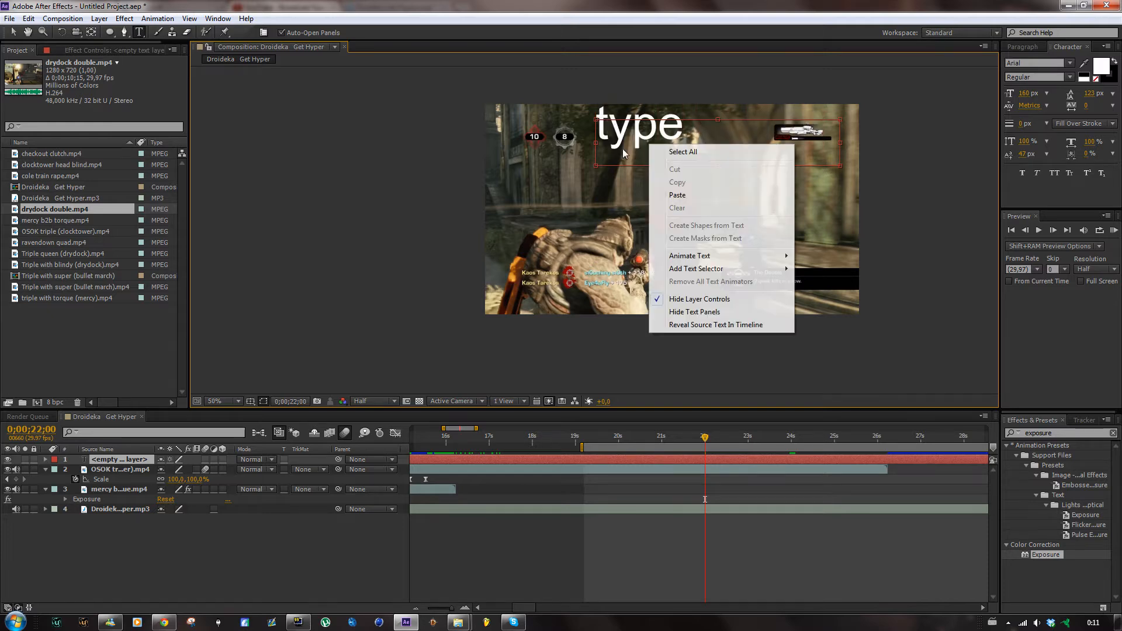
key(Escape)
text(something)
drag(557, 191, 506, 203)
click(14, 32)
drag(660, 125, 668, 198)
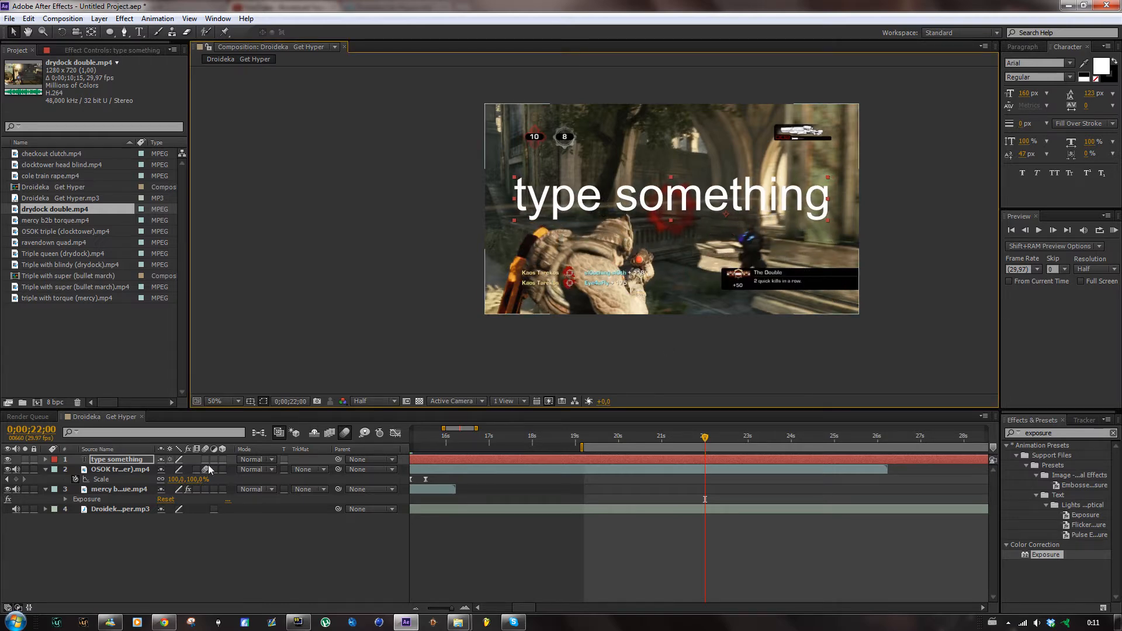
- Trim the text layer to start shortly after 21 seconds and end at 0;00;23;04, and scrub through it
drag(705, 443, 755, 439)
key(alt+bracketleft)
key(alt+bracketright)
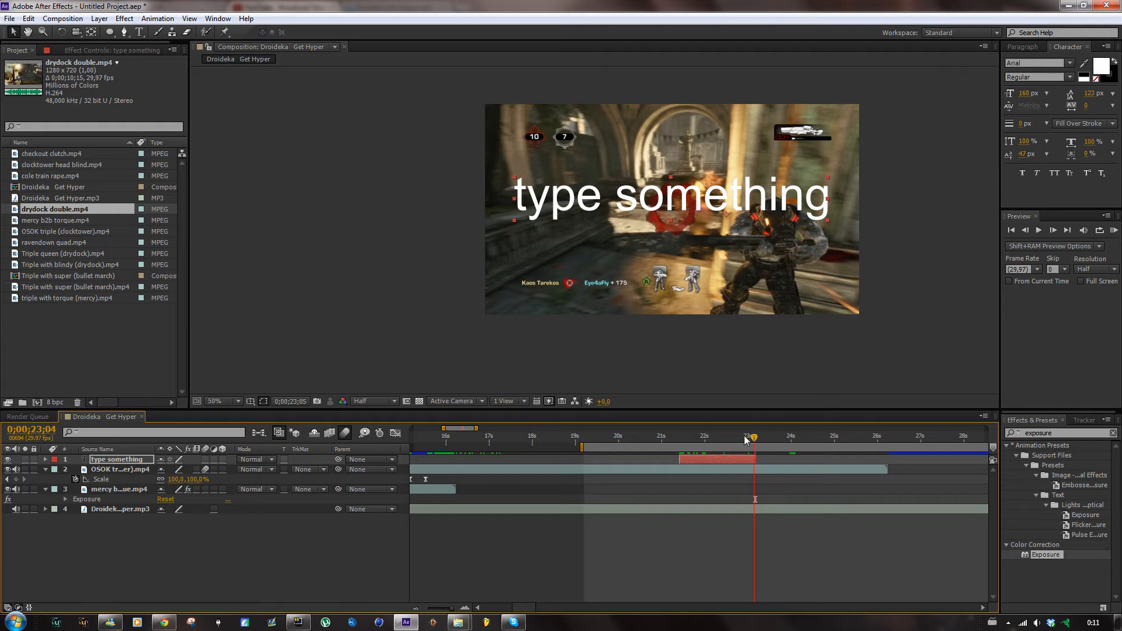
click(679, 440)
drag(679, 448, 719, 451)
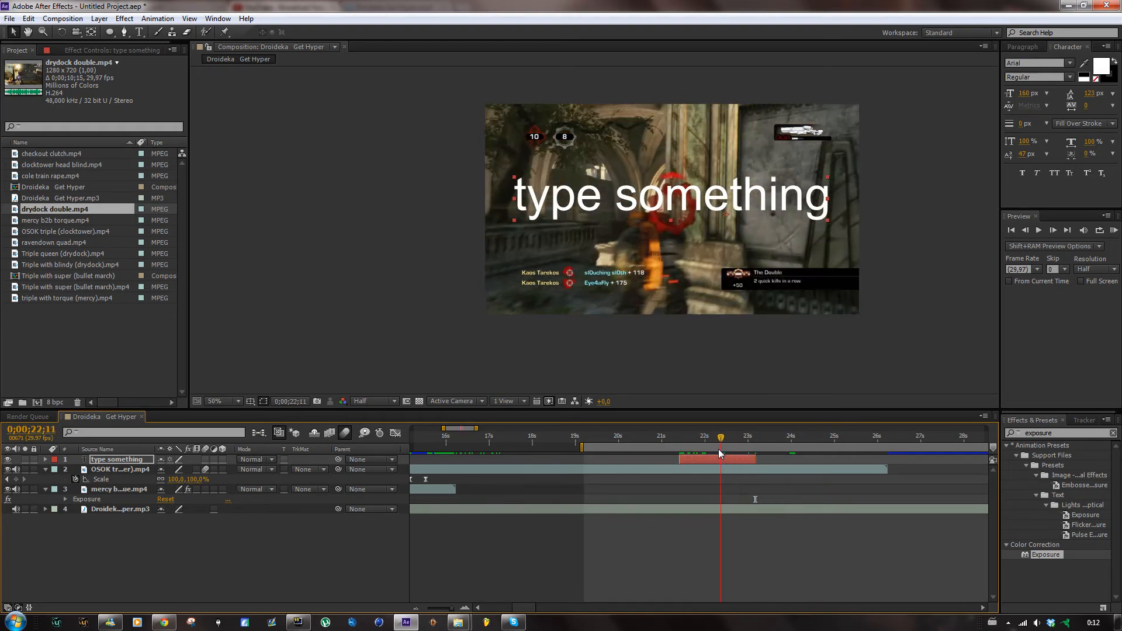
- Set the text's font size to 139 px and its leading to 104 px
double_click(705, 225)
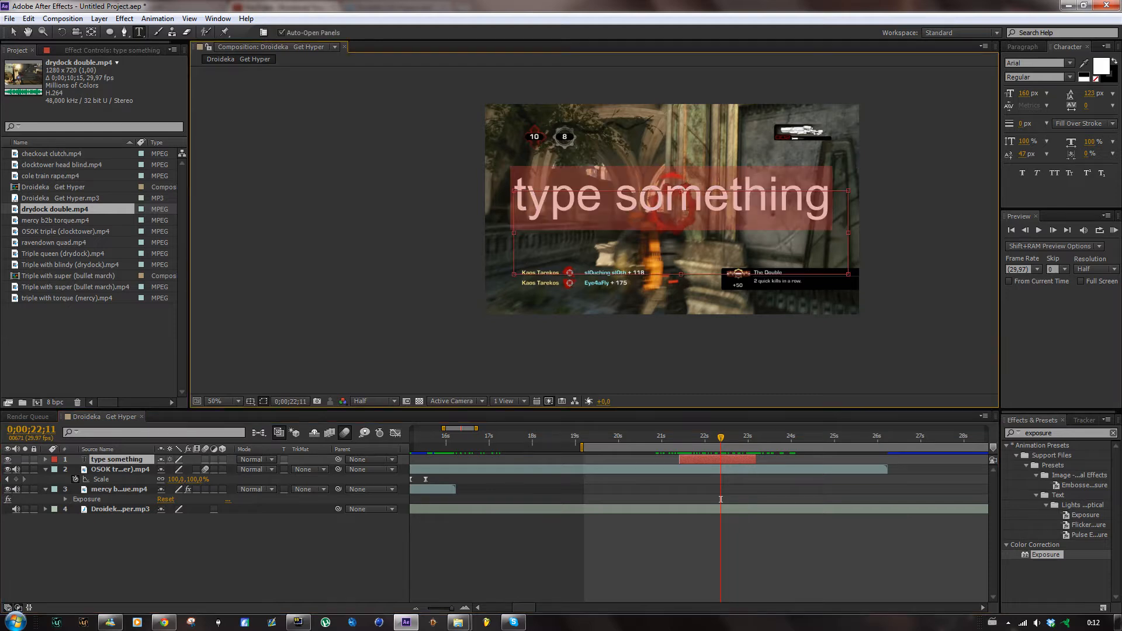
mouse_move(1024, 92)
mouse_down()
mouse_move(1002, 101)
mouse_move(1036, 101)
mouse_move(1029, 110)
mouse_up()
mouse_move(1090, 93)
mouse_down()
mouse_move(1115, 94)
mouse_move(1084, 99)
mouse_up()
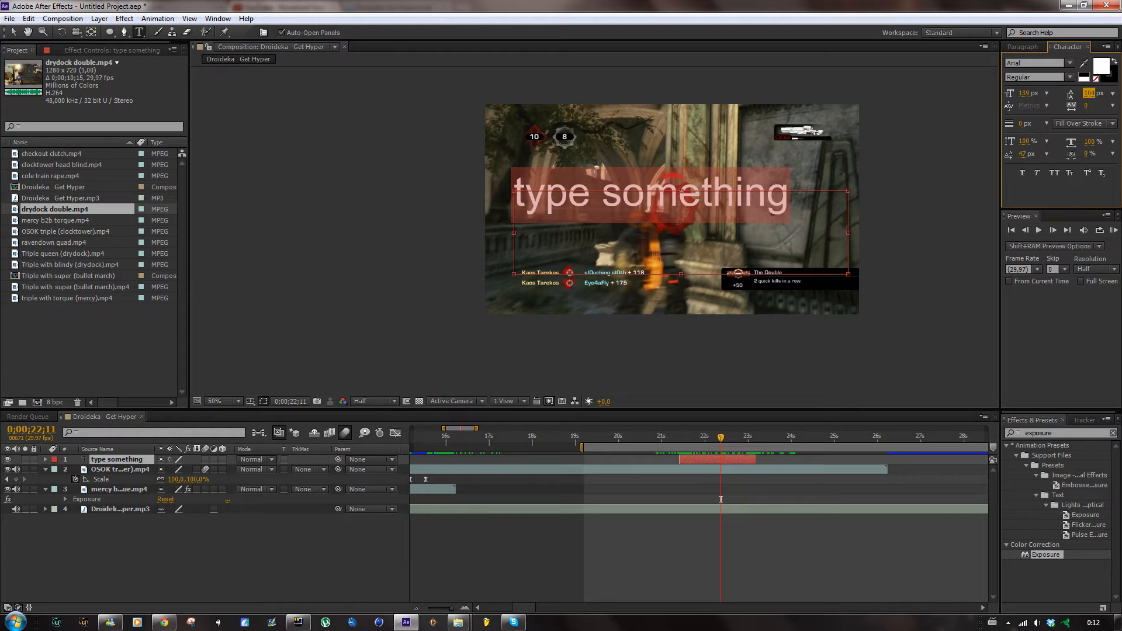
- Try splitting the text onto two lines with tighter leading, and undo both changes
click(602, 196)
key(Return)
drag(700, 226, 514, 197)
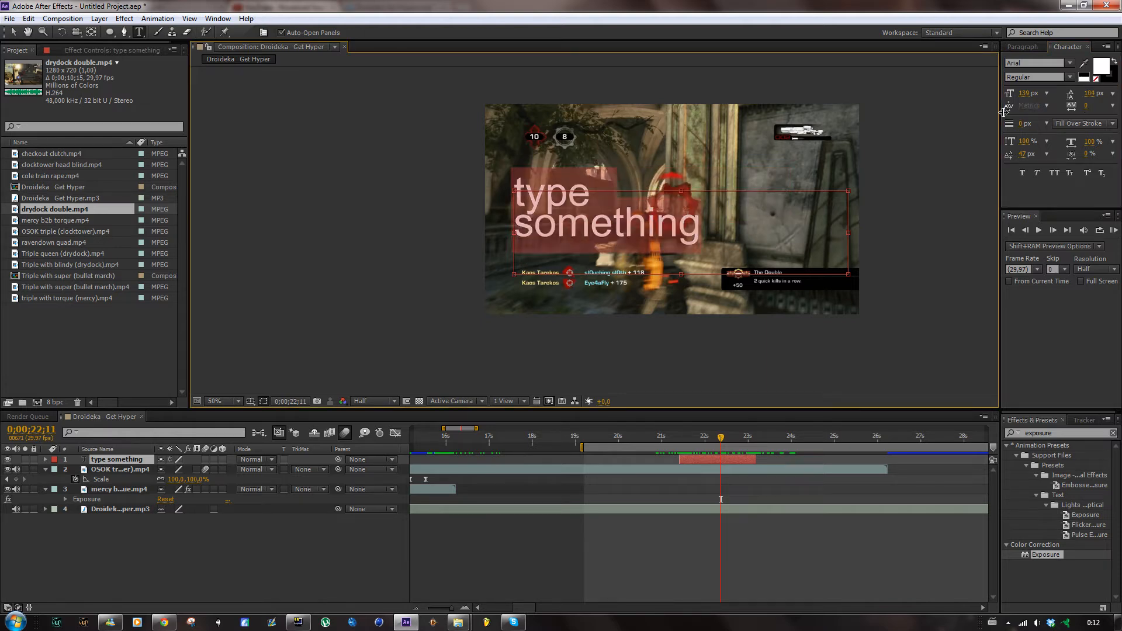
drag(1088, 94, 1052, 104)
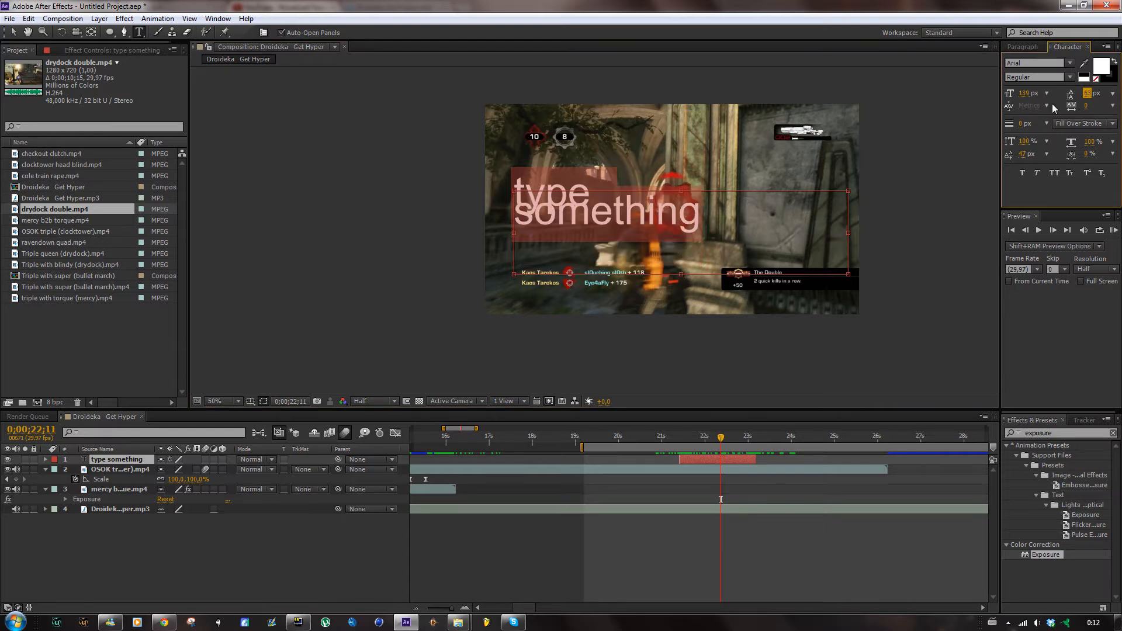
key(ctrl+z)
key(ctrl+z)
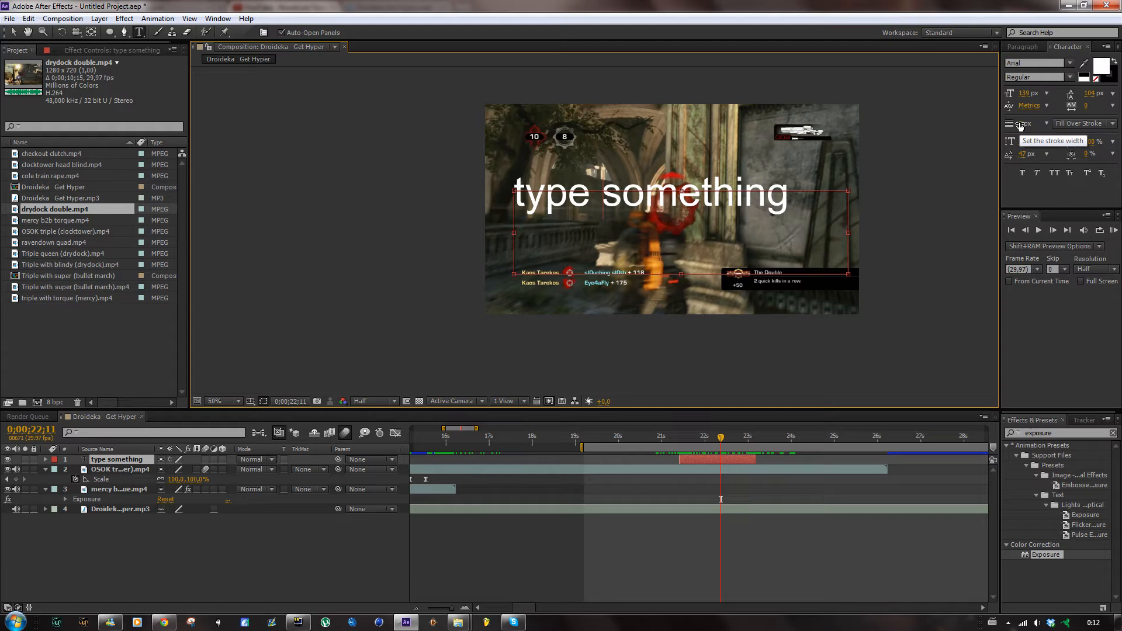
- Give the whole text a 7 px stroke and inspect it up close
click(1019, 124)
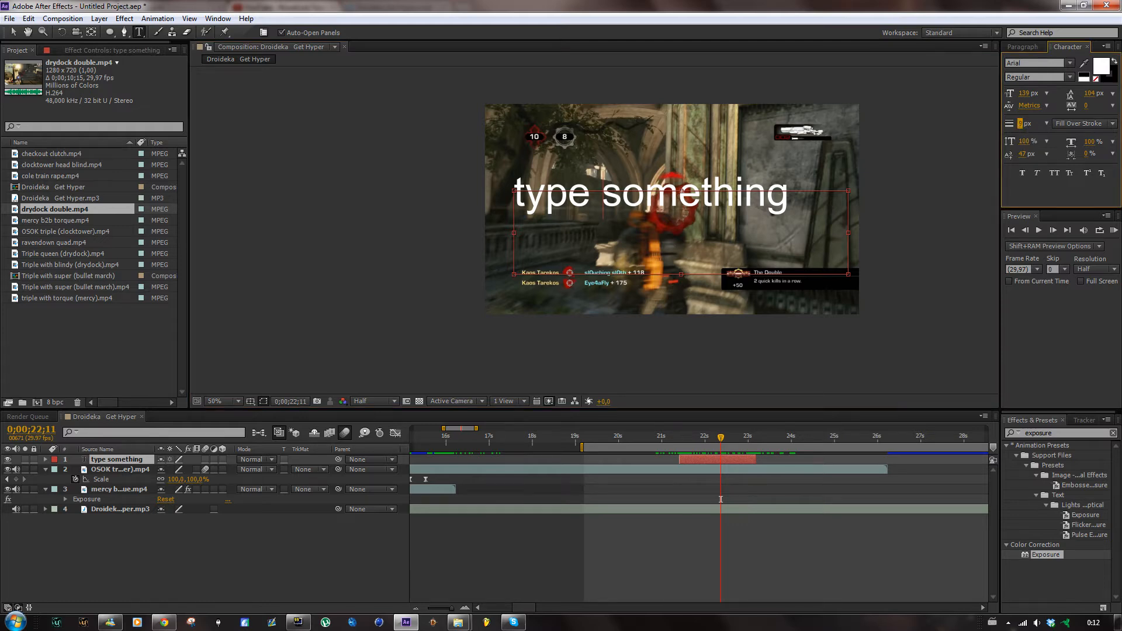
key(Return)
drag(1023, 124, 1025, 124)
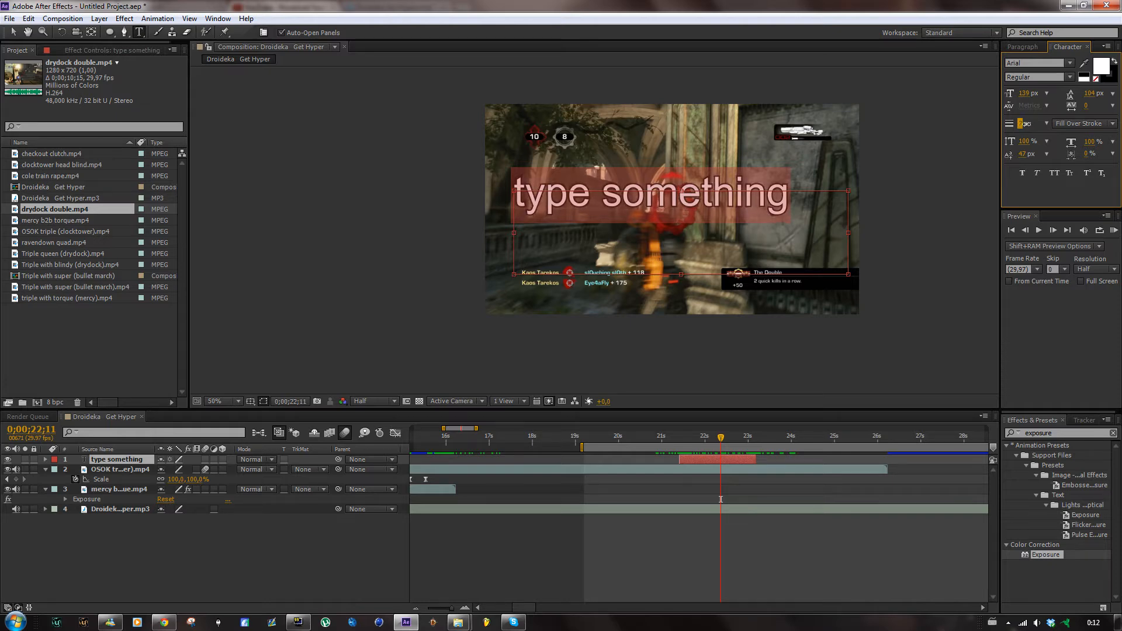
scroll(687, 230, up, 1)
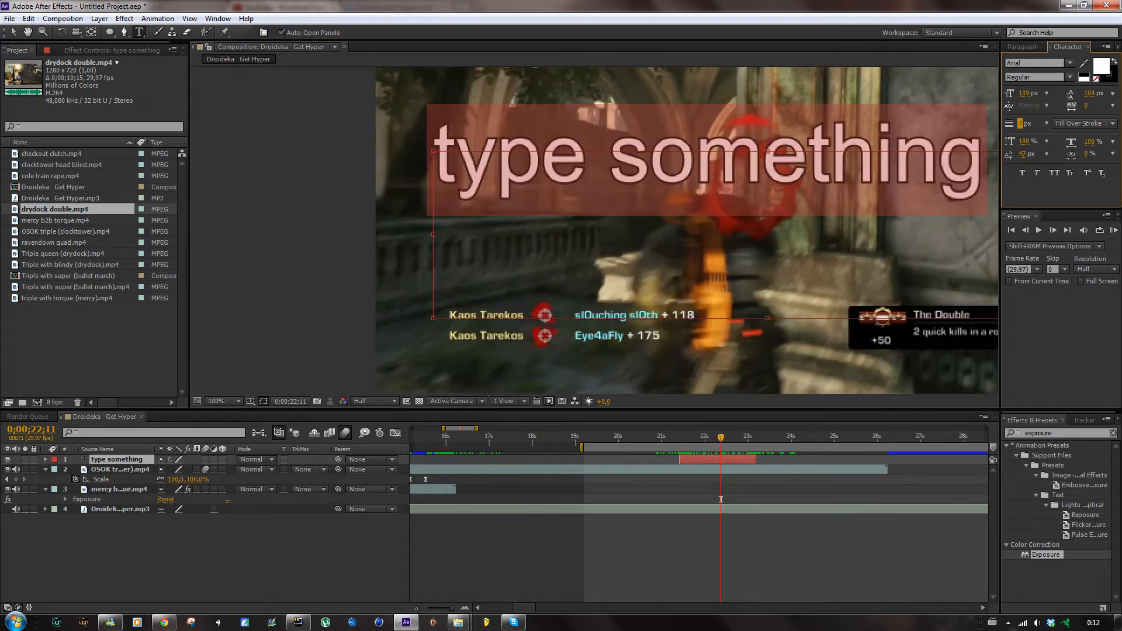
- Set the text's fill color to red, FF0000
click(1101, 66)
drag(909, 215, 989, 174)
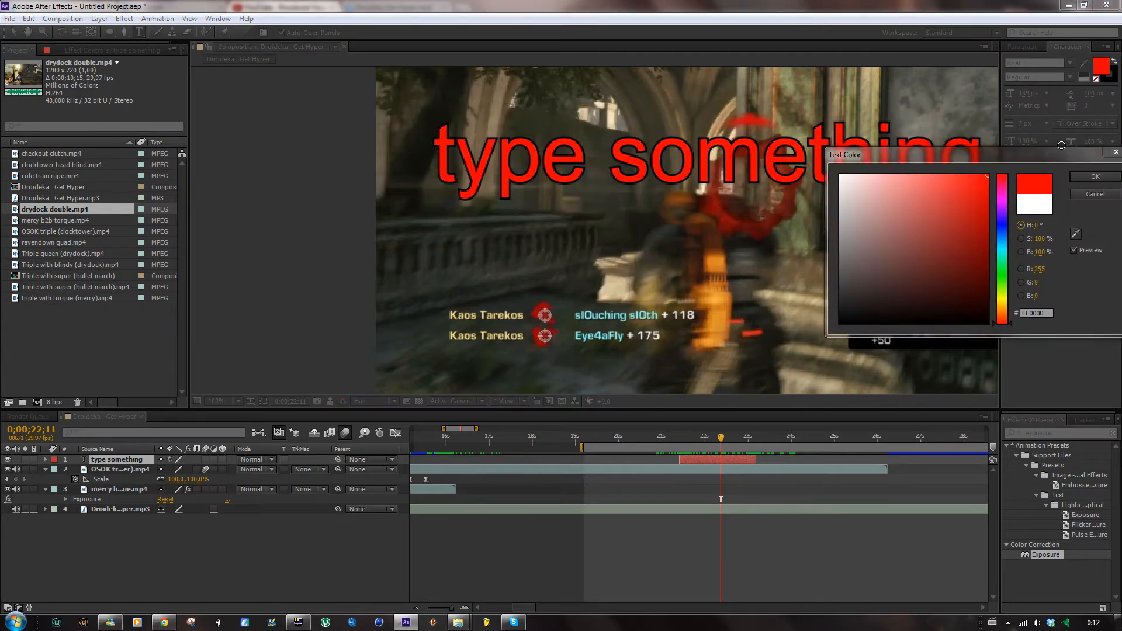
drag(1050, 152, 841, 155)
click(884, 178)
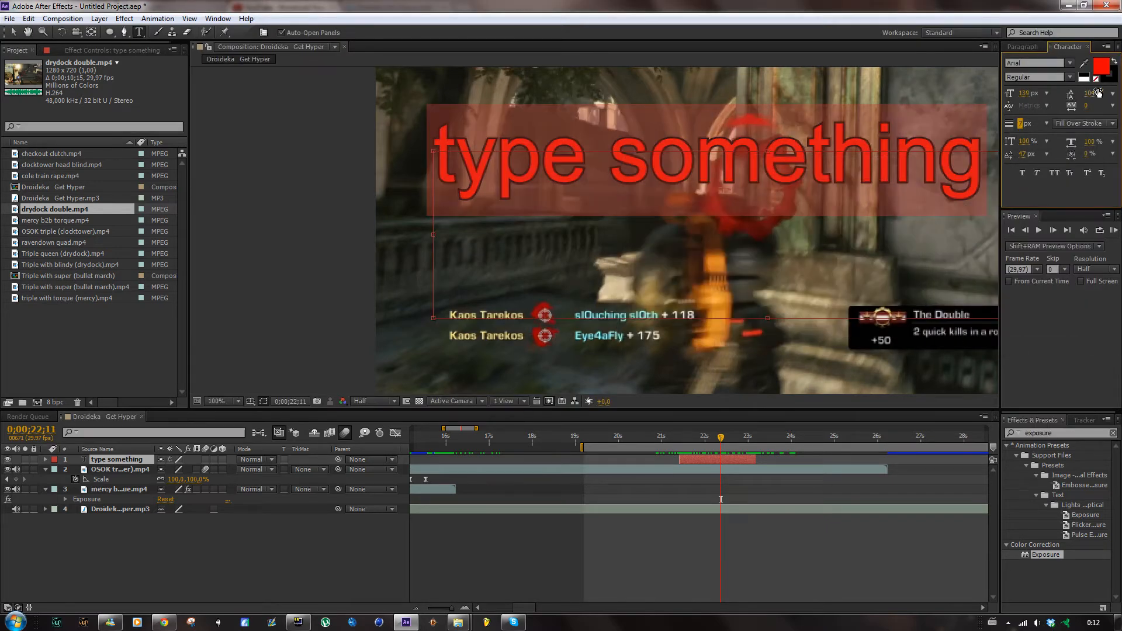
- Set the text's stroke color to blue-violet 5400FF, keeping the stroke width at 7 px
click(1110, 82)
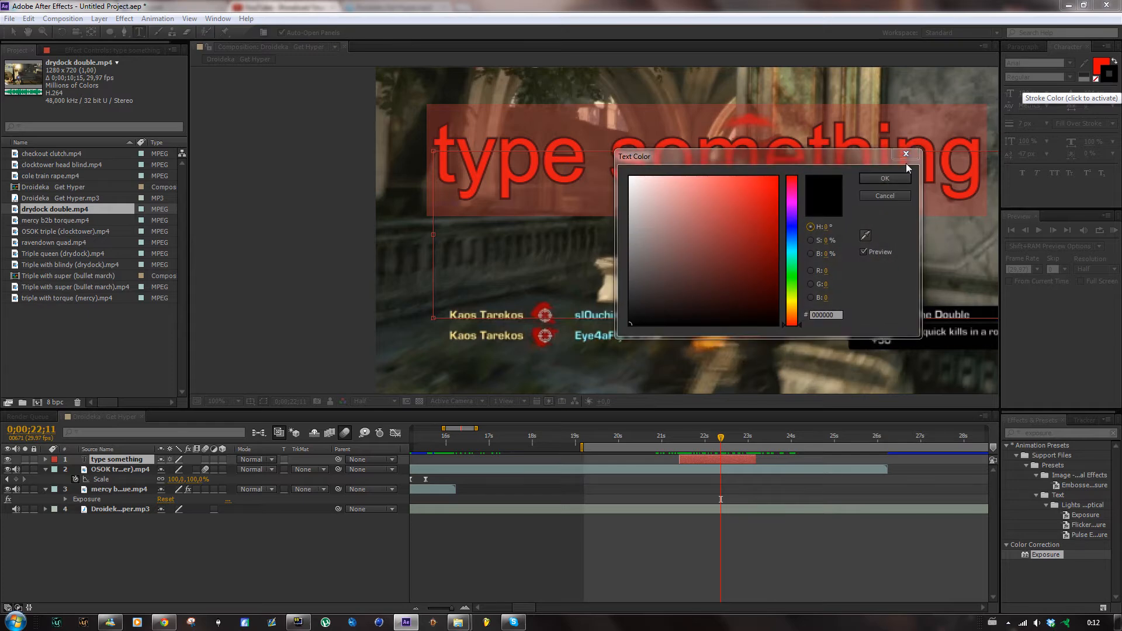
click(790, 218)
click(760, 196)
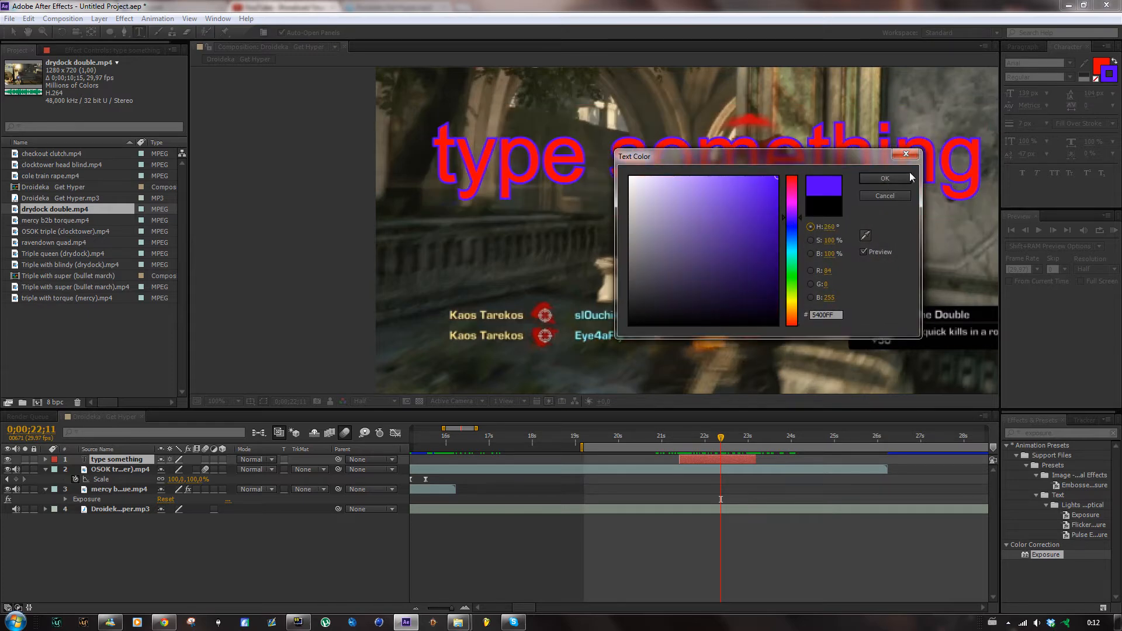
click(873, 178)
scroll(877, 176, down, 1)
drag(1019, 123, 1020, 123)
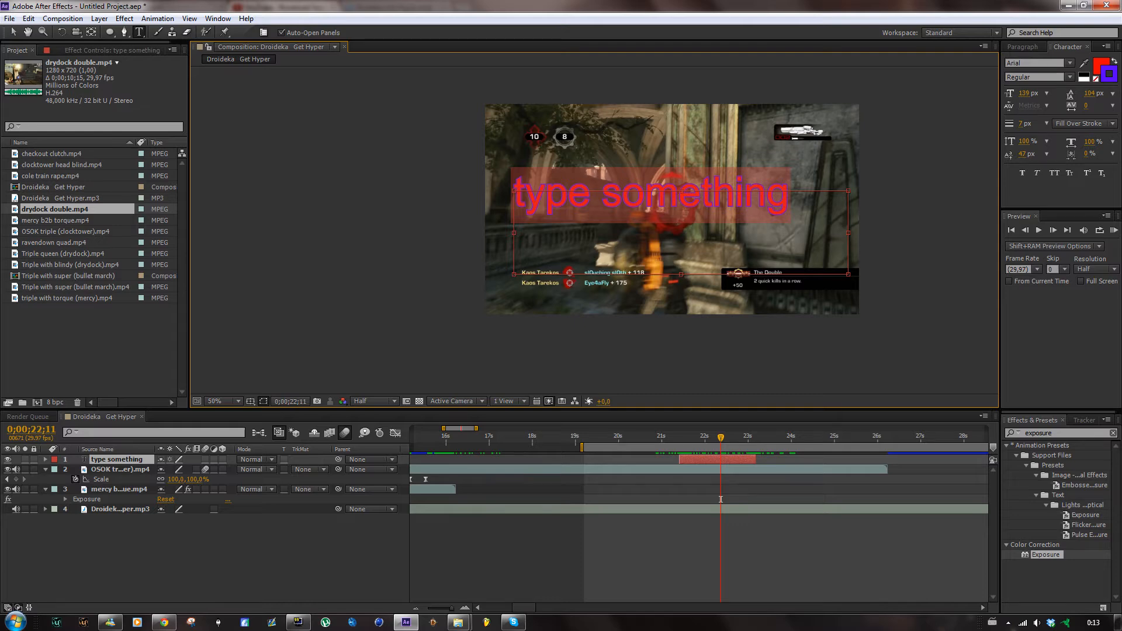
- Enlarge the text layer slightly through its Scale property
click(12, 32)
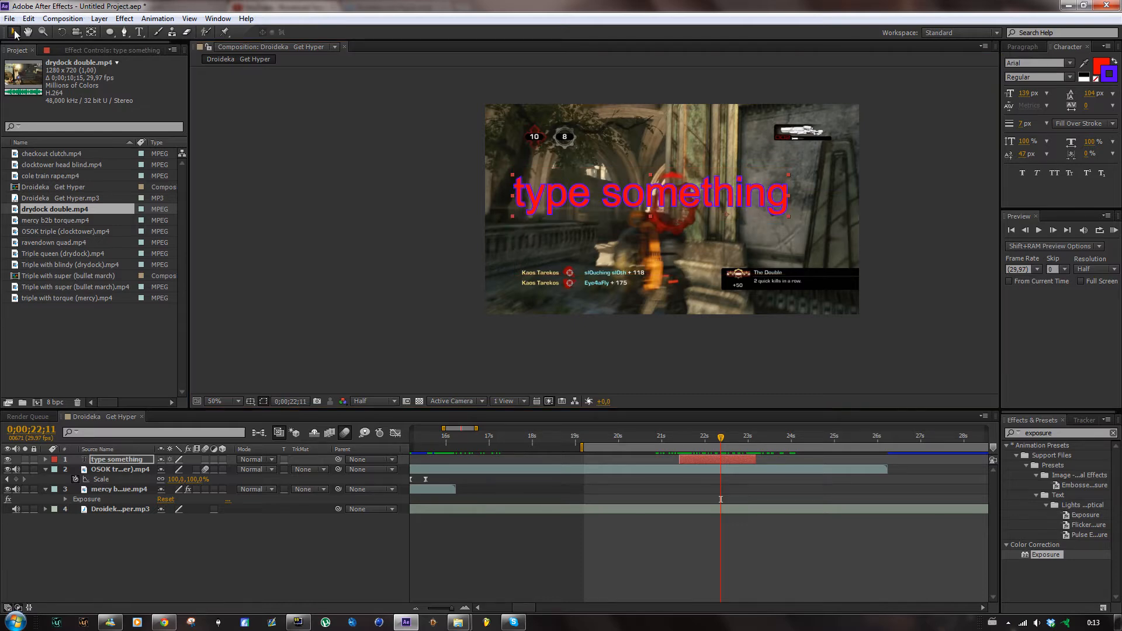
key(alt+shift+s)
drag(169, 469, 99, 469)
- Try the text layer's opacity at 0%, undo that change, and delete the text layer
key(t)
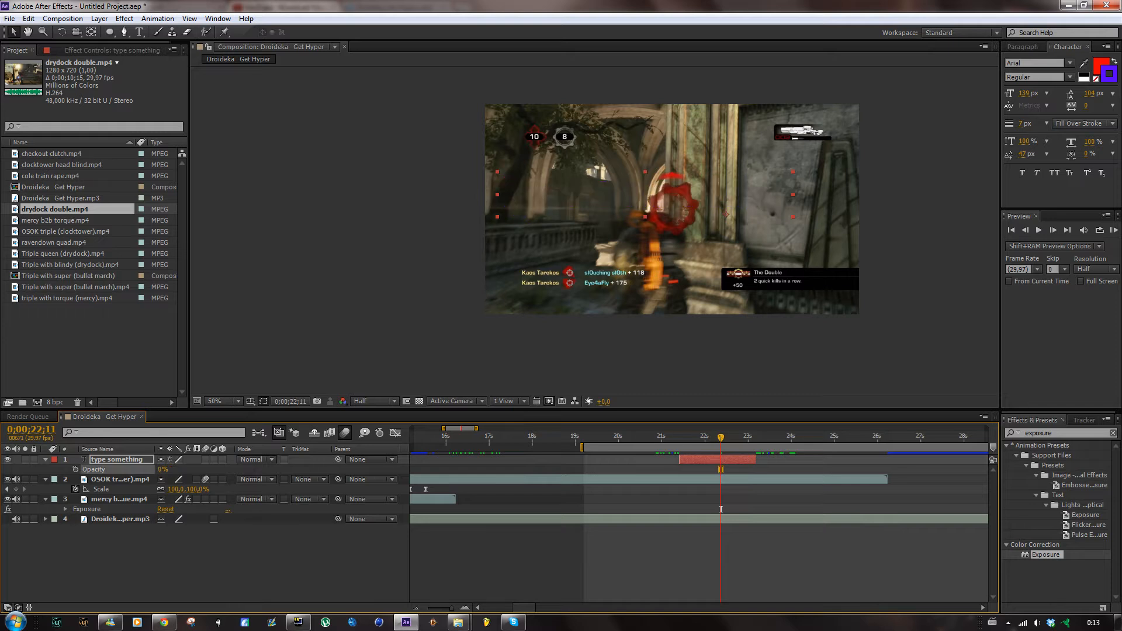
key(ctrl+z)
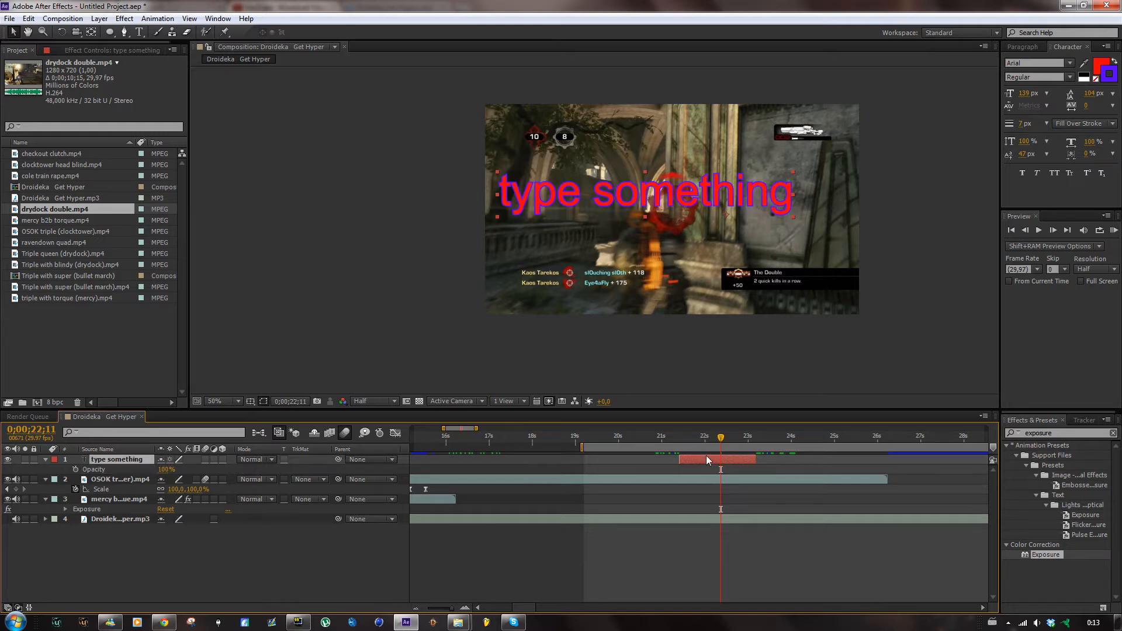
key(Delete)
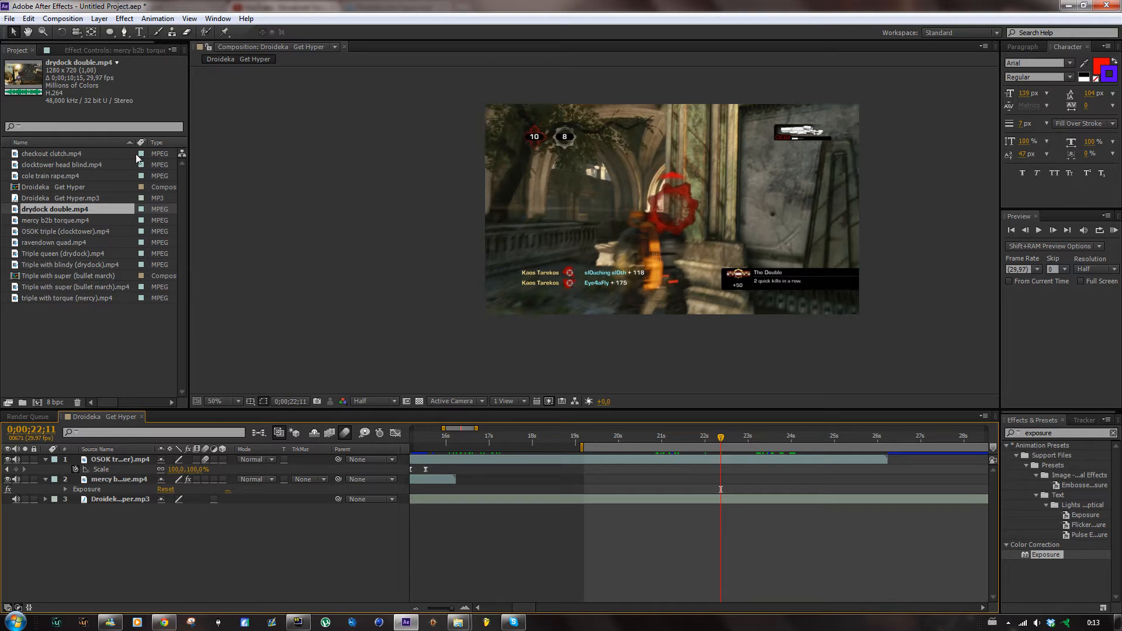
- Draw a wide paragraph text box across the middle of the frame and enter the first name in it
click(139, 32)
drag(558, 211, 787, 257)
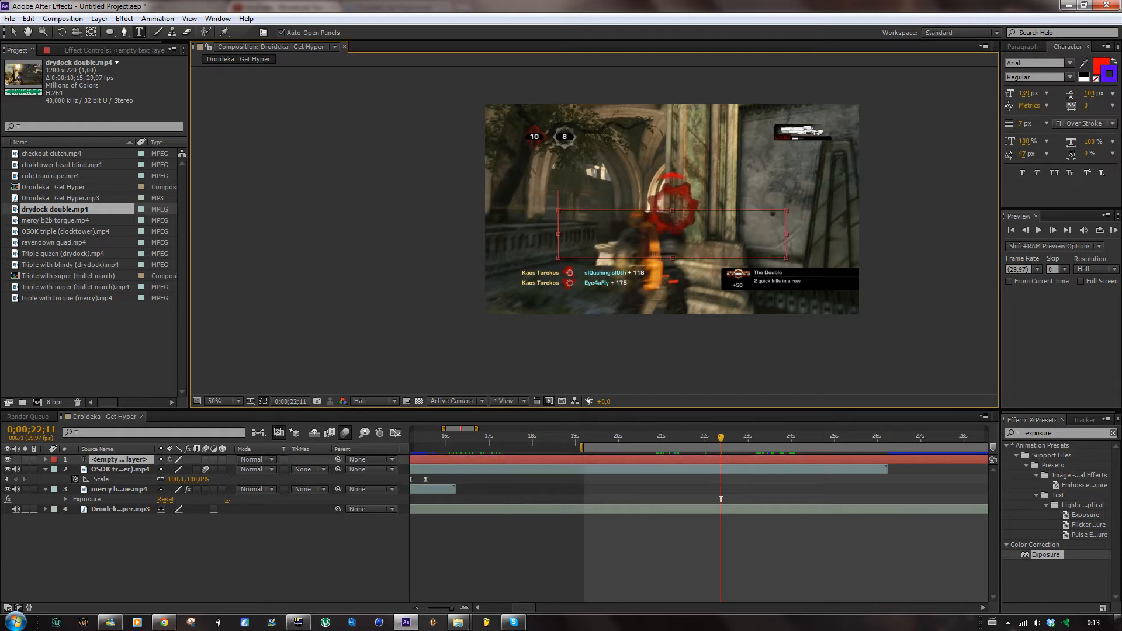
text(Richie)
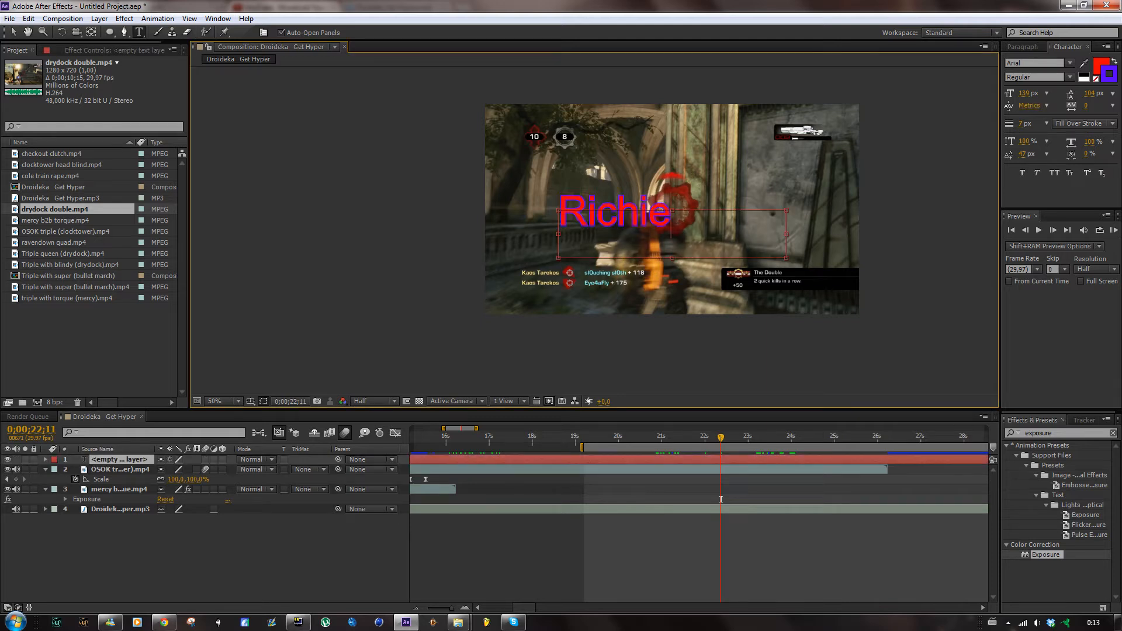
- Set the new text's fill color to black and its stroke color to white
key(ctrl+a)
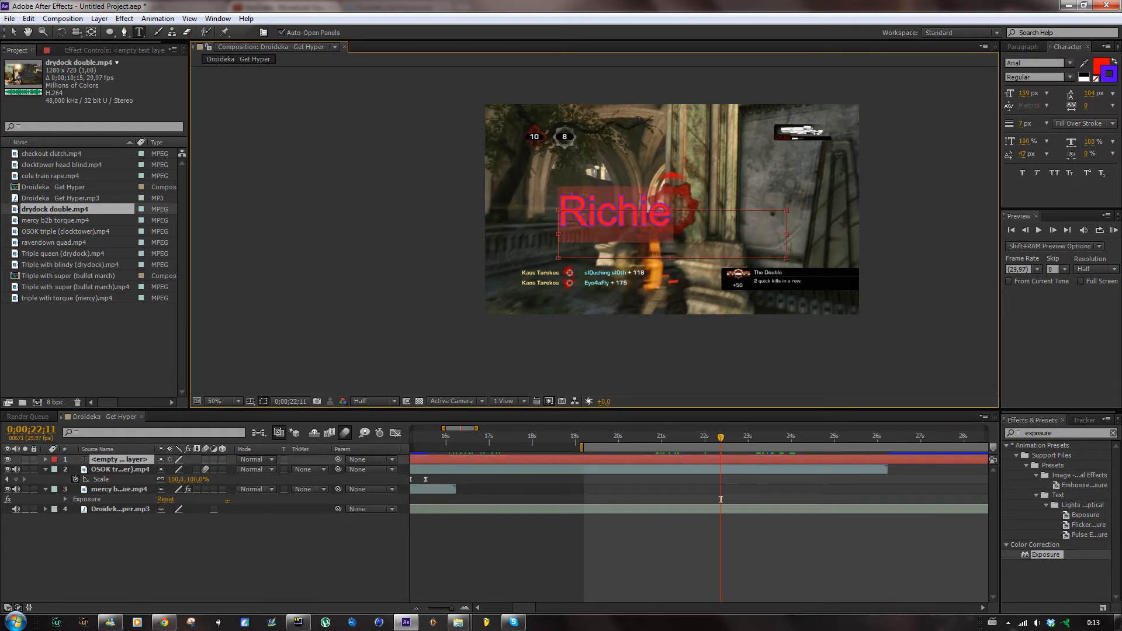
click(1100, 66)
mouse_move(722, 224)
mouse_down()
mouse_move(643, 304)
mouse_move(547, 445)
mouse_up()
click(872, 180)
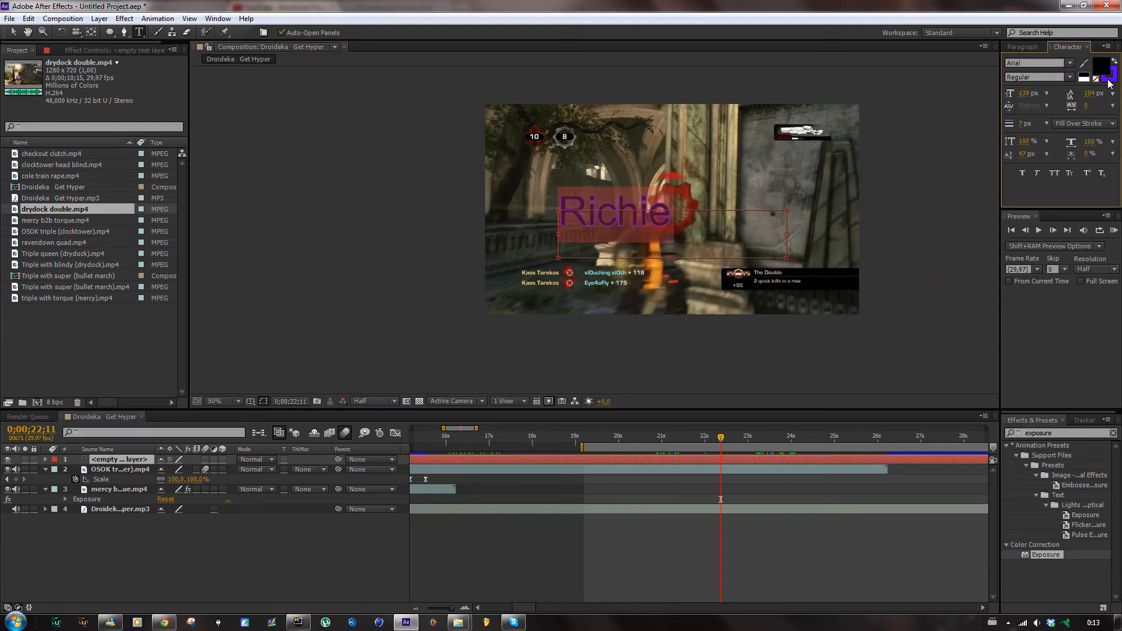
click(1106, 82)
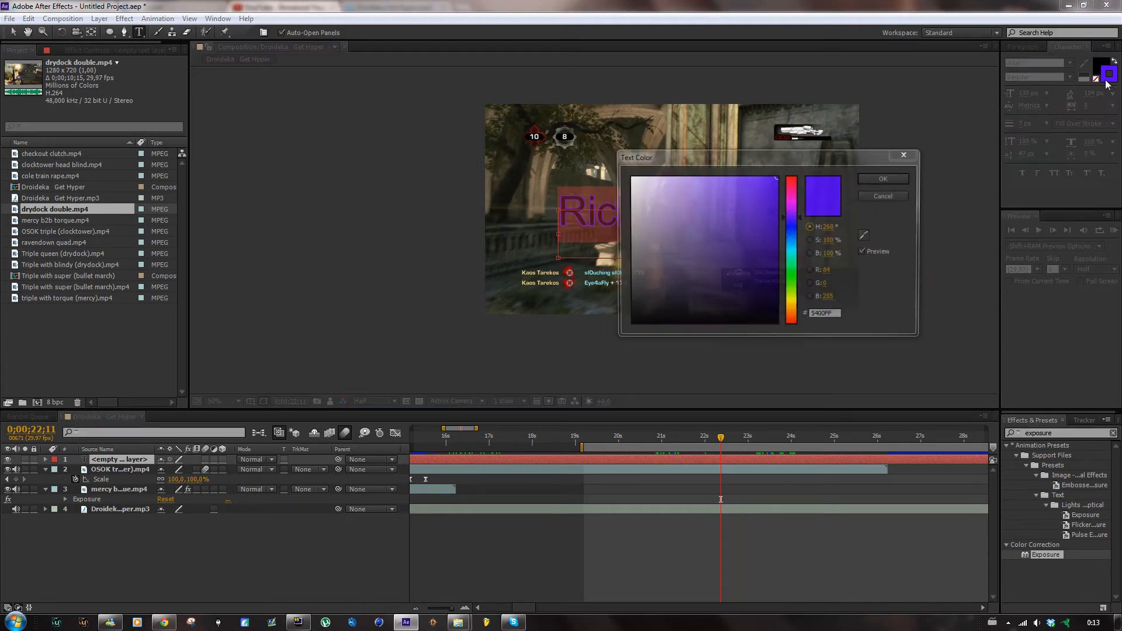
drag(791, 219, 794, 169)
mouse_move(748, 209)
mouse_down()
mouse_move(731, 188)
mouse_move(628, 176)
mouse_up()
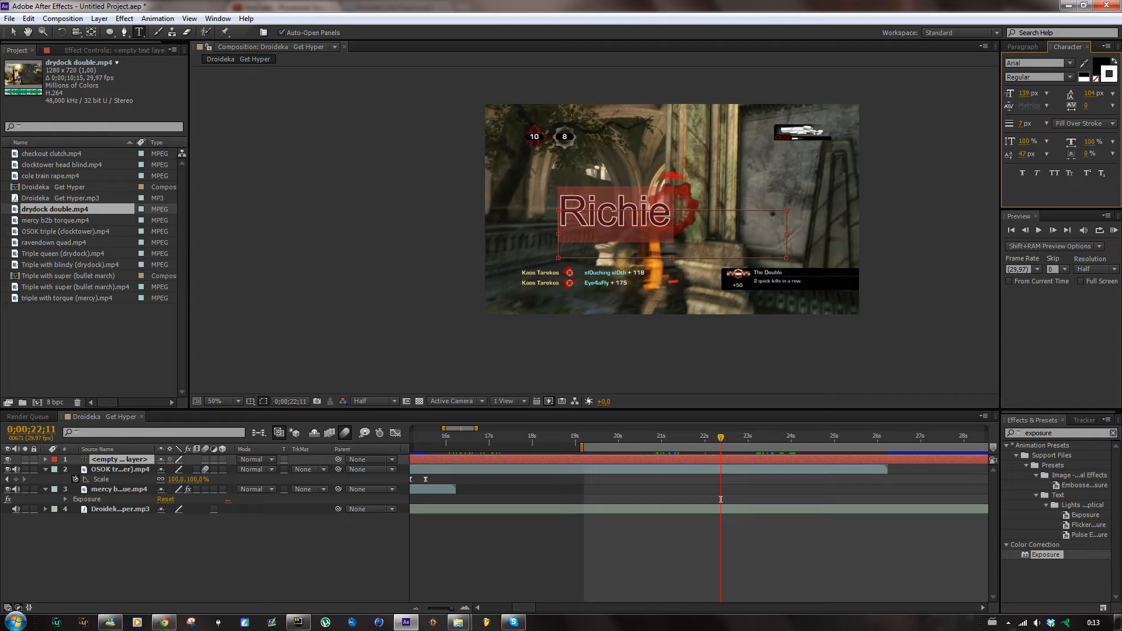
- Change the text's font to Bebas and move the text to the center of the frame
click(1066, 77)
click(1067, 52)
click(1068, 63)
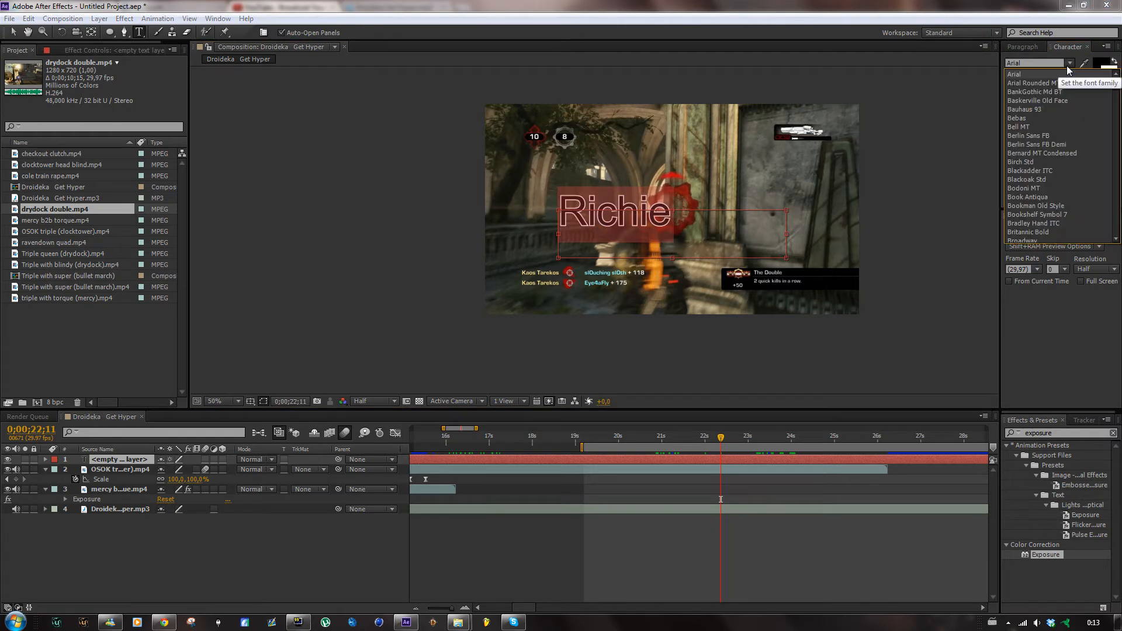
click(1032, 116)
click(13, 32)
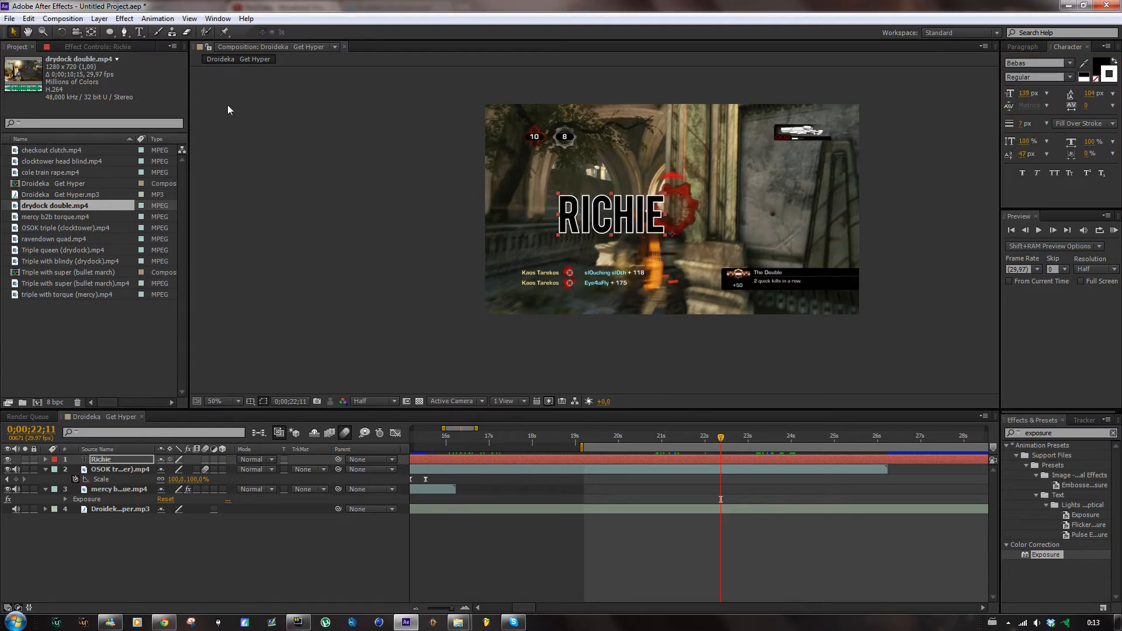
drag(650, 202, 673, 207)
- Trim the text layer to run from about 19.3 s to about 25.7 s in the timeline
drag(722, 439, 848, 442)
key(alt+bracketleft)
key(alt+bracketright)
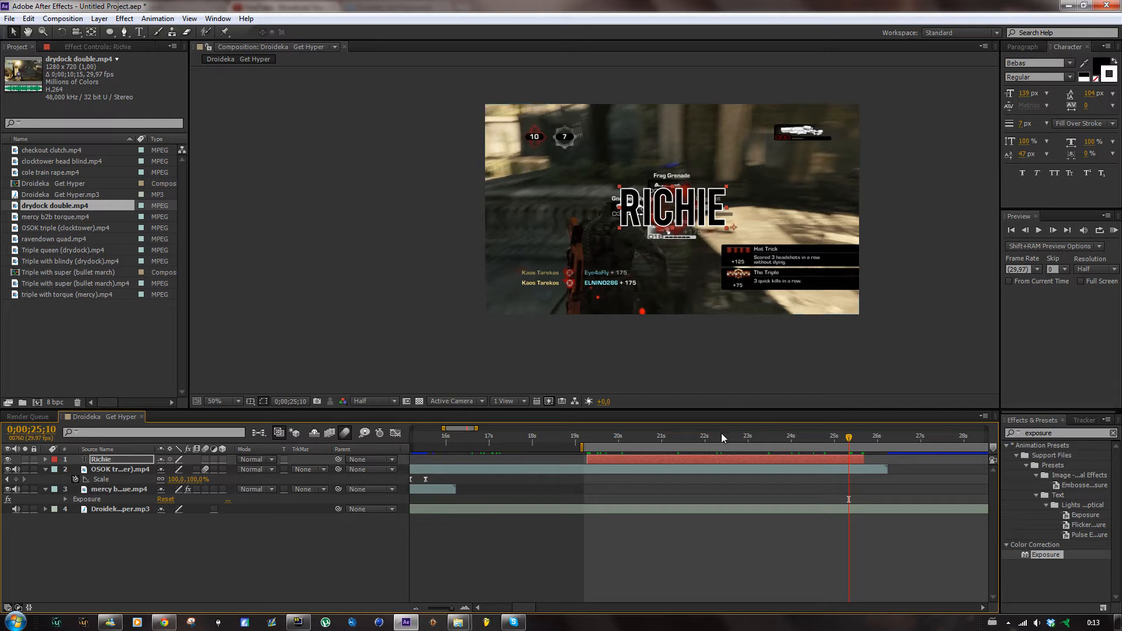
- Apply the Hue/Saturation effect to the OSOK clip
click(721, 435)
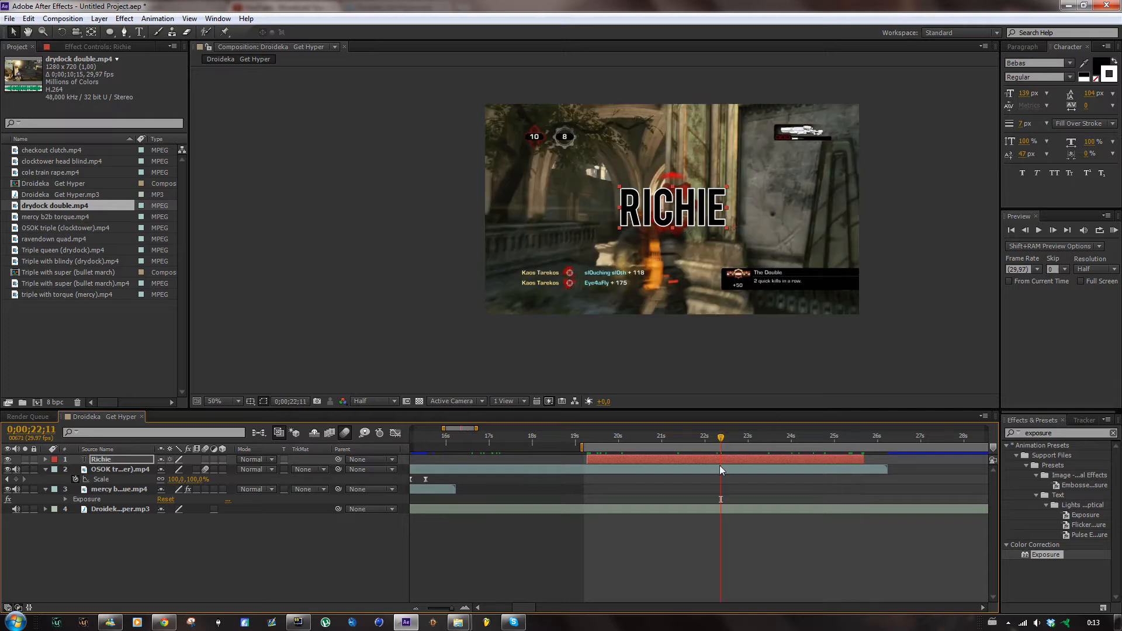
click(717, 468)
key(ctrl+5)
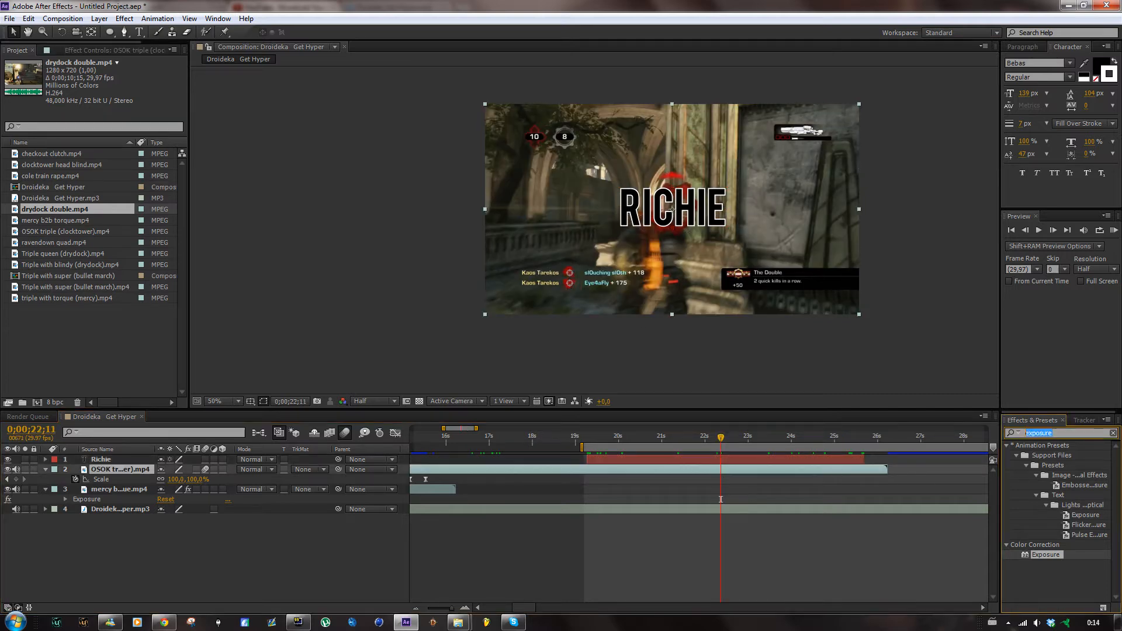
key(BackSpace)
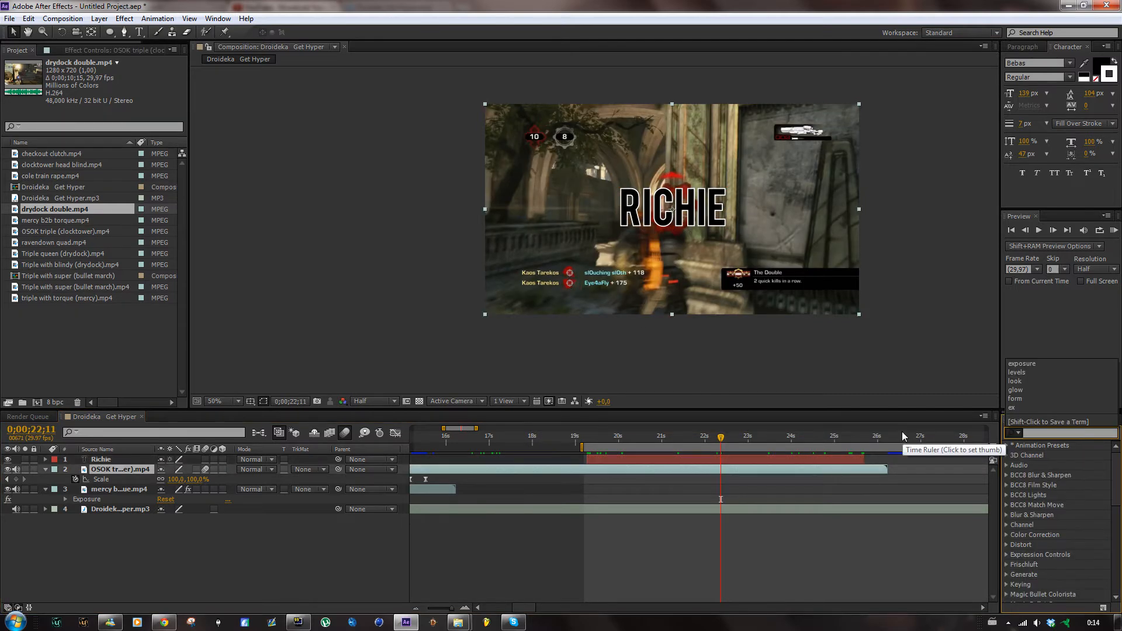
text(satu)
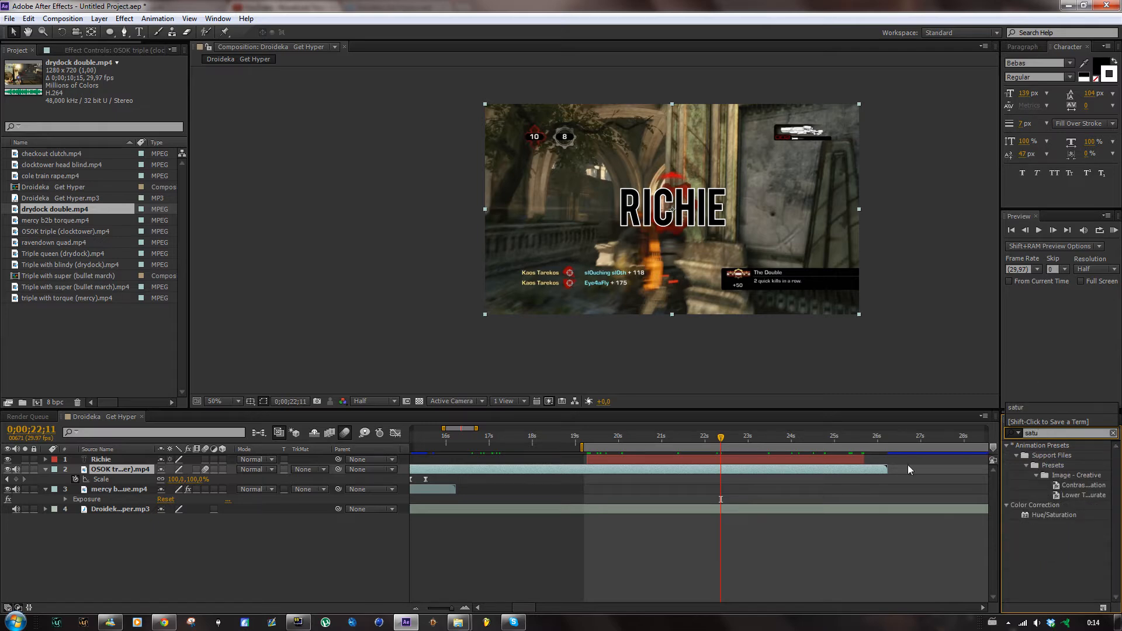
drag(1033, 510, 786, 470)
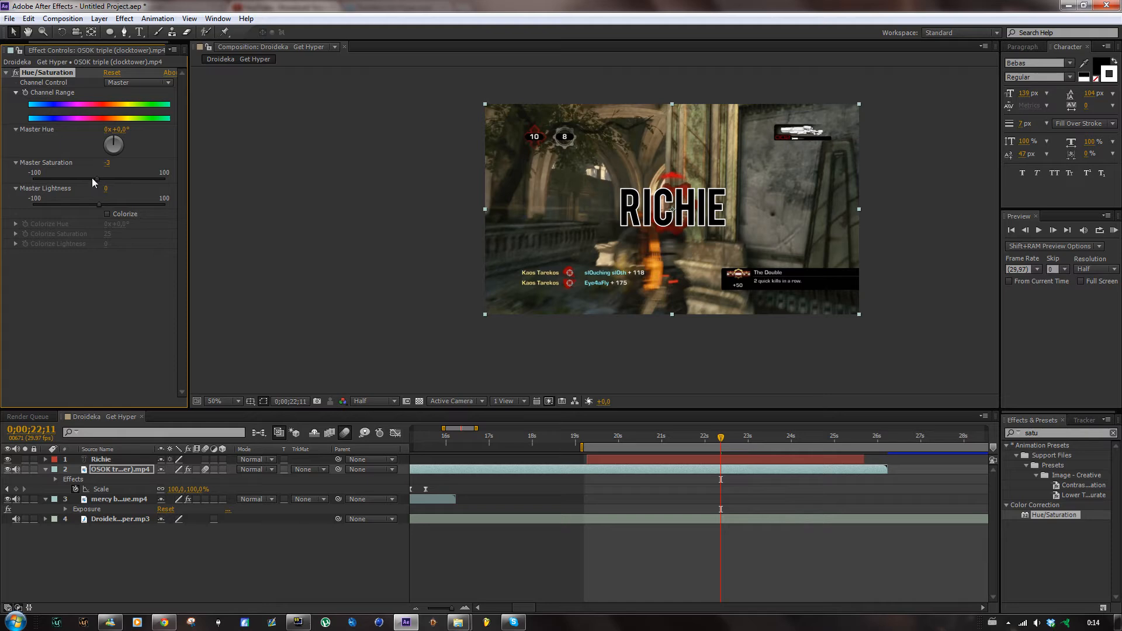
- Try the OSOK clip's Master Saturation at -100 and at -5, and delete the Hue/Saturation effect
drag(98, 179, 25, 183)
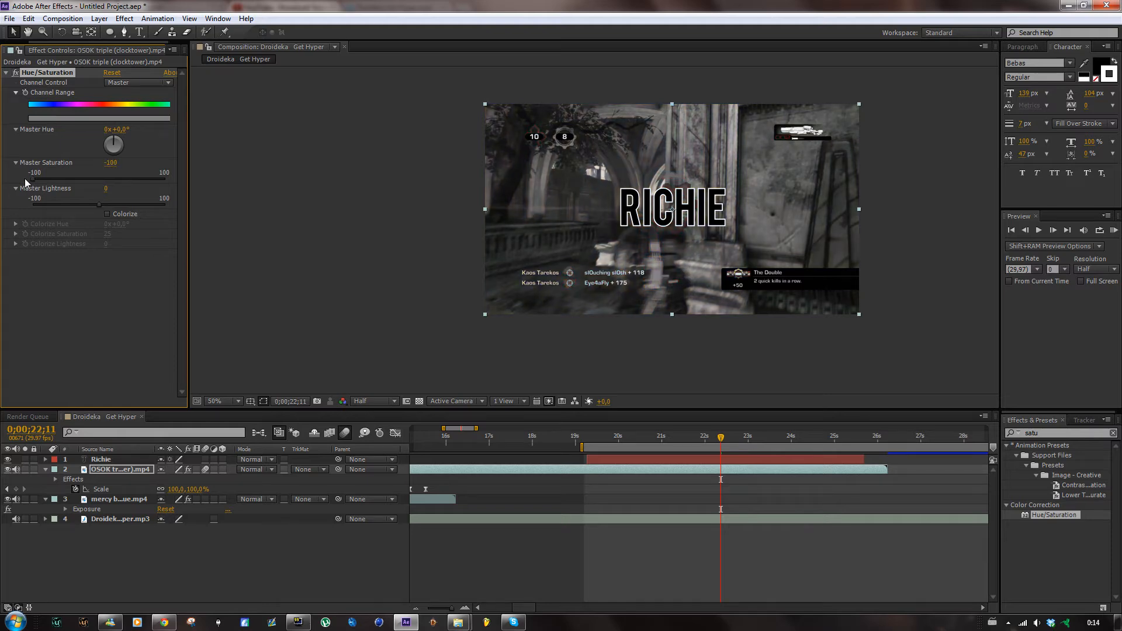
drag(36, 177, 97, 181)
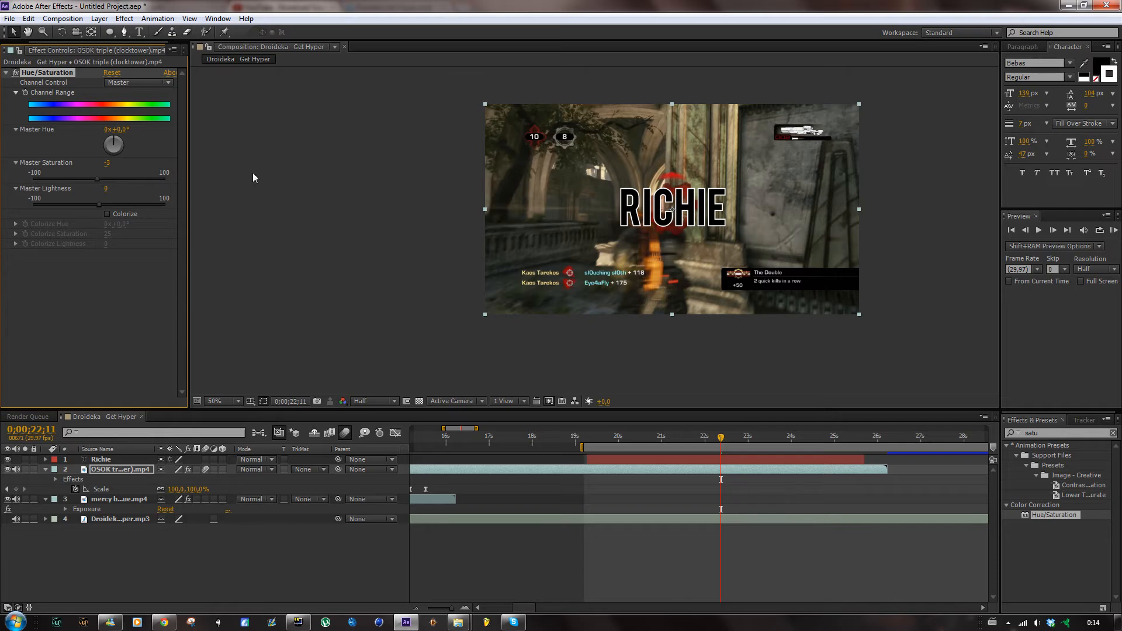
key(Delete)
- Apply the Exposure color correction effect to the OSOK clip and raise its Exposure to 6,26
key(ctrl+5)
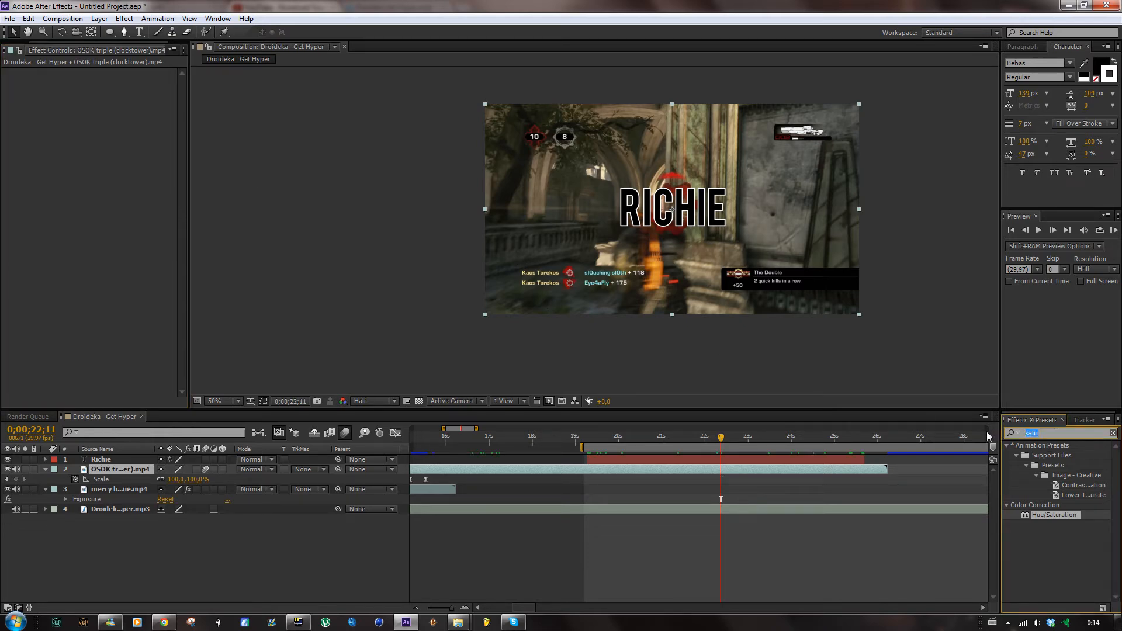
text(expos)
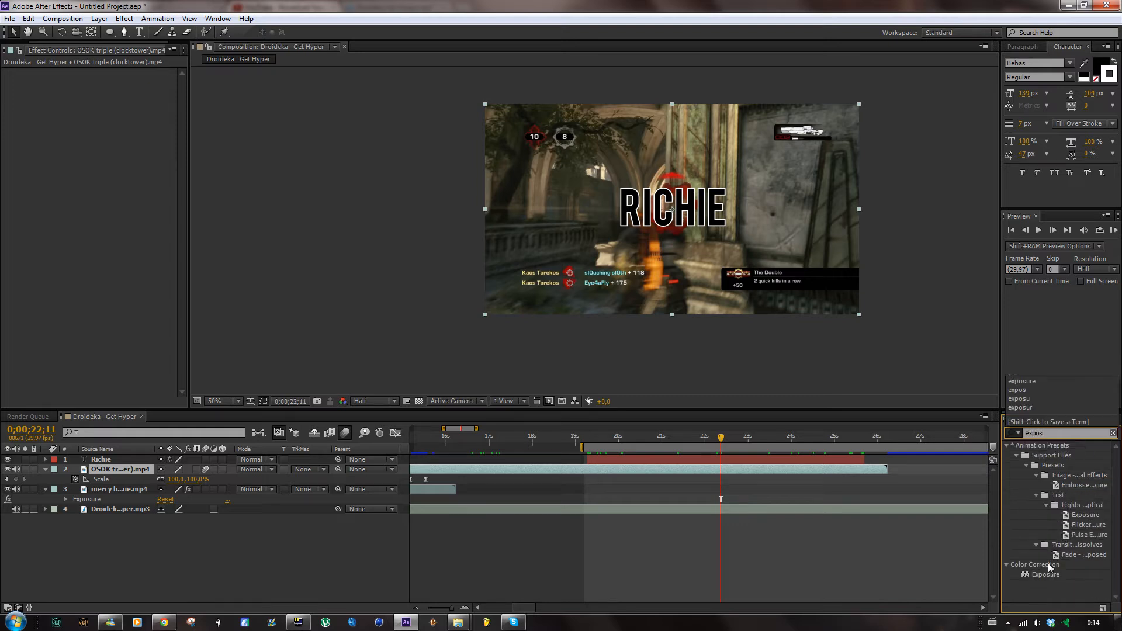
click(1046, 573)
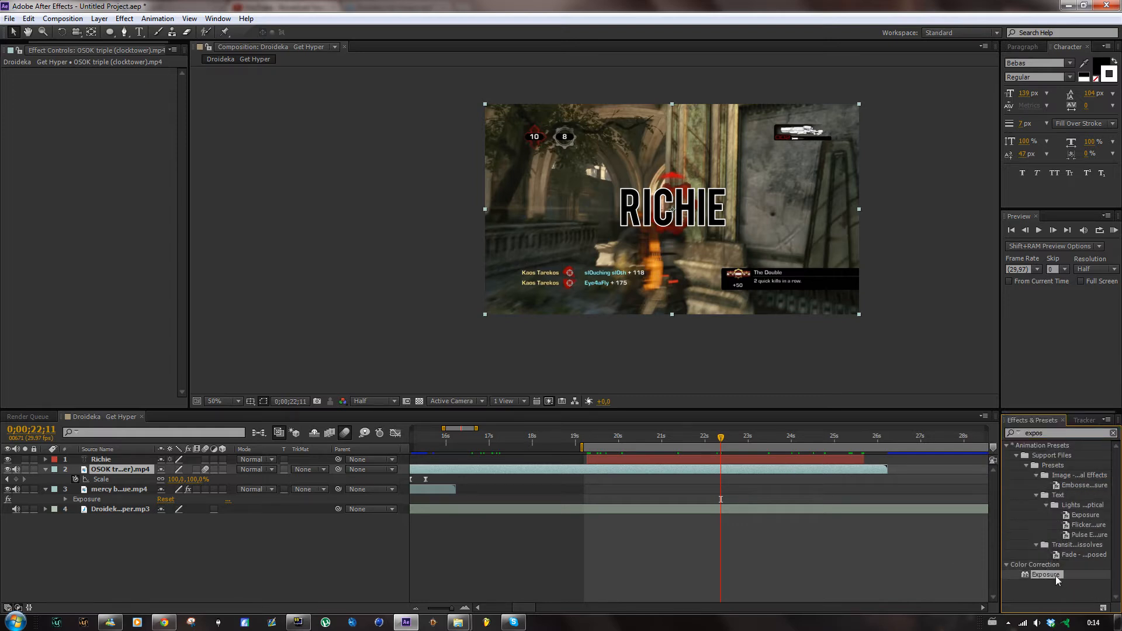
drag(778, 473, 776, 471)
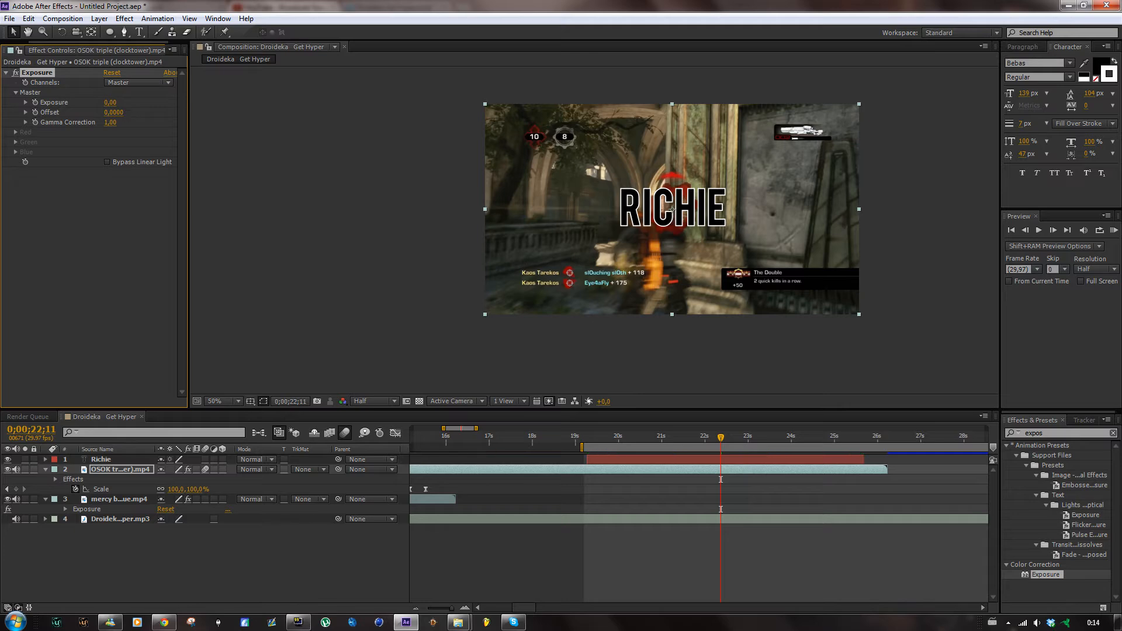
drag(110, 102, 285, 102)
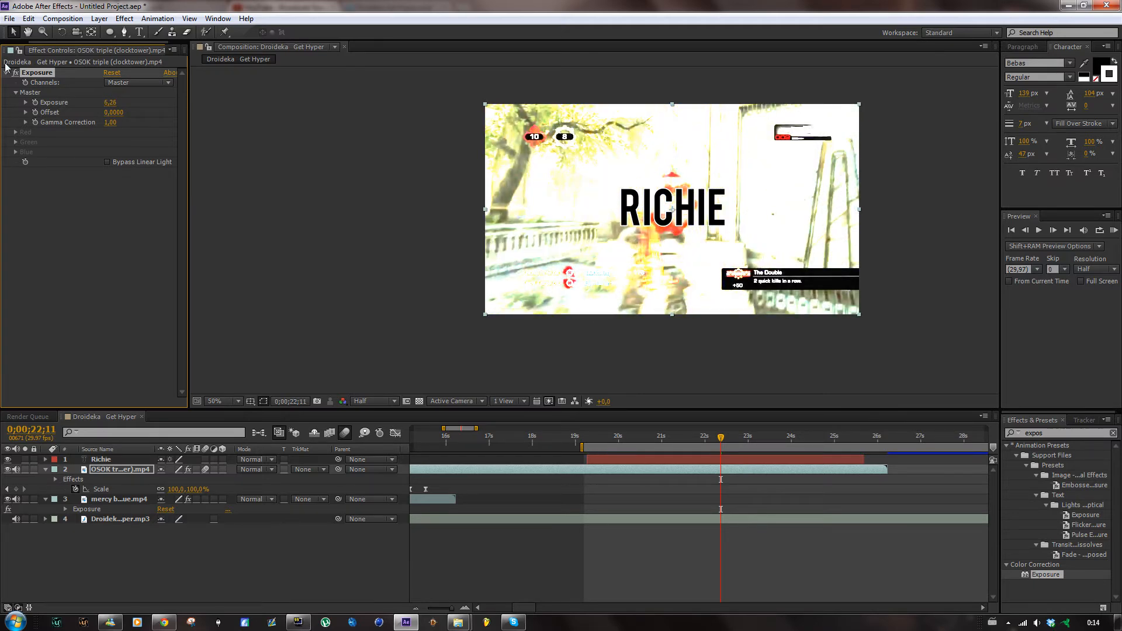
- Try an Exposure effect on the text layer, raising Exposure to 13,29, and delete the effect
click(737, 461)
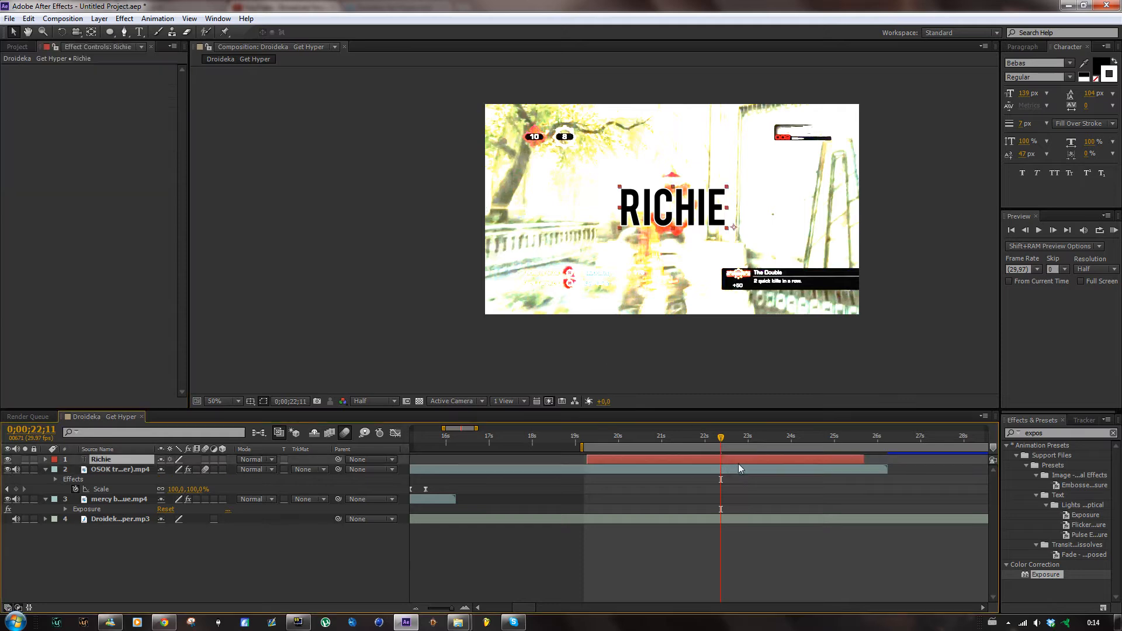
drag(1042, 573, 746, 460)
drag(110, 99, 799, 99)
drag(633, 98, 569, 141)
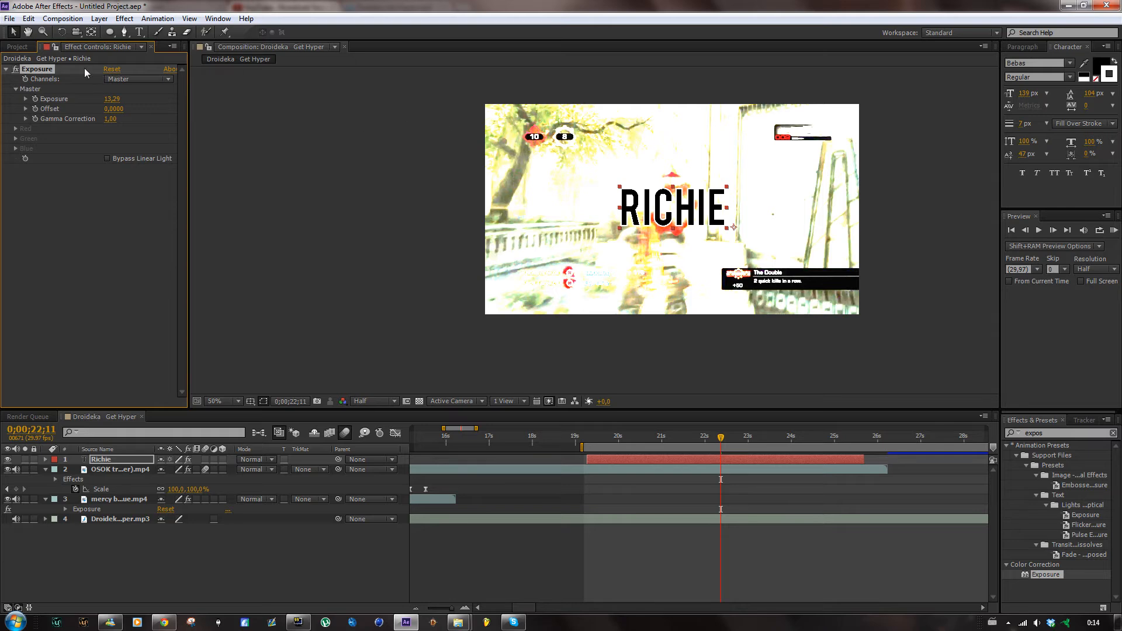
key(Delete)
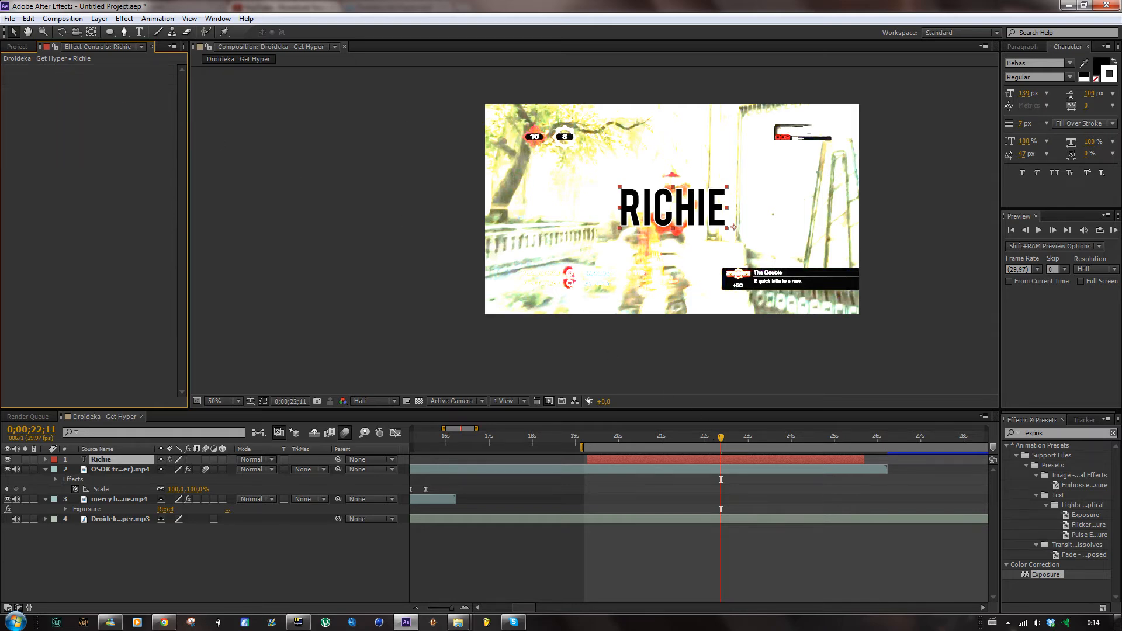
- Delete the Exposure effect from the OSOK clip
click(704, 468)
click(65, 73)
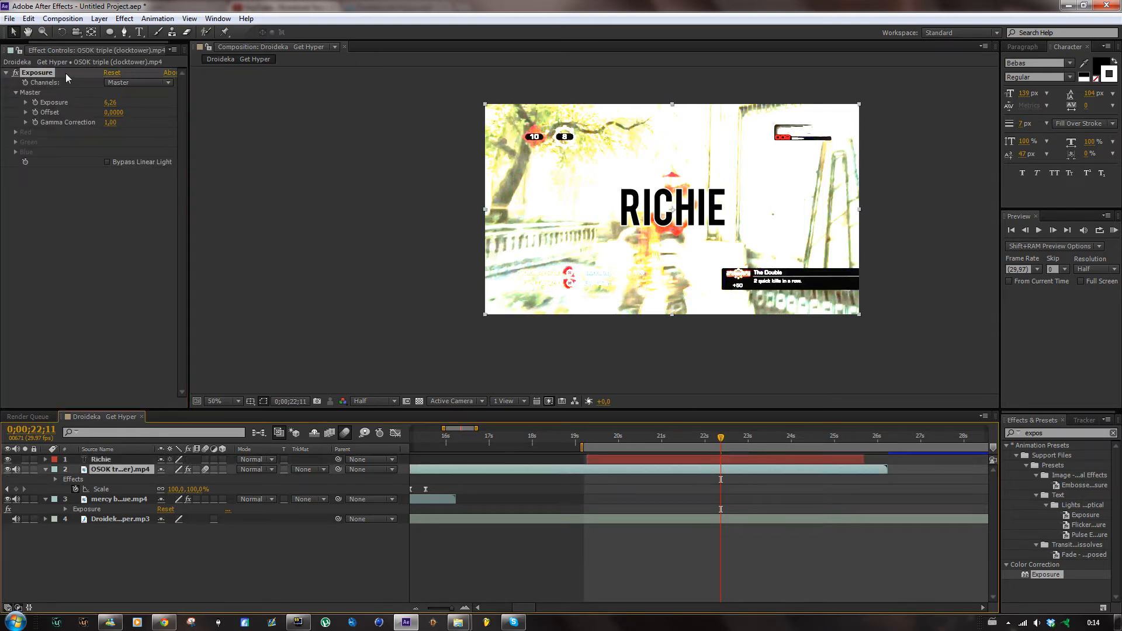
key(Delete)
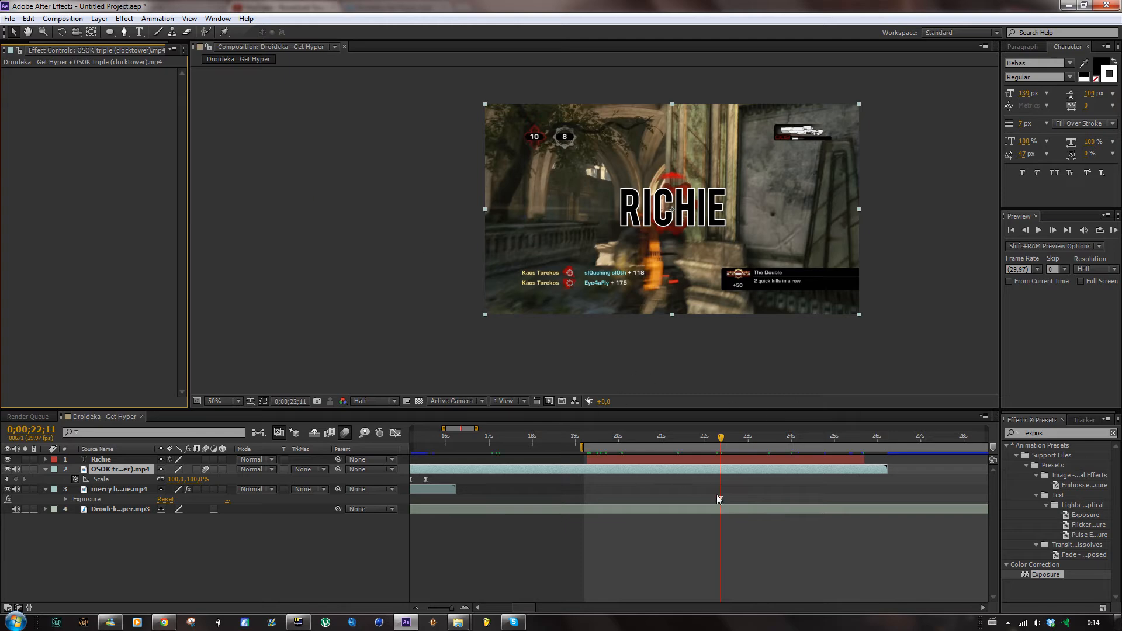
- Add an adjustment layer above the text layer and trim it to the text layer's time span
click(100, 18)
mouse_move(115, 33)
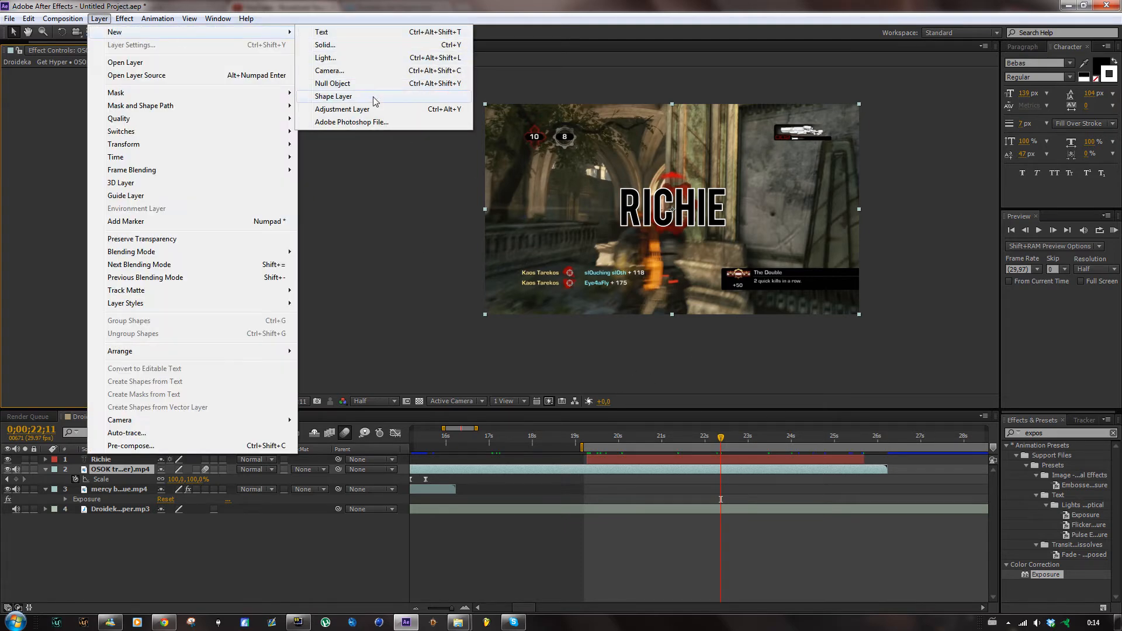
click(345, 116)
drag(606, 438, 712, 438)
key(alt+bracketleft)
key(alt+bracketright)
- Apply the Exposure effect to the adjustment layer and start keyframing its Exposure at 0 at 0;00;21;20
drag(1041, 576, 754, 456)
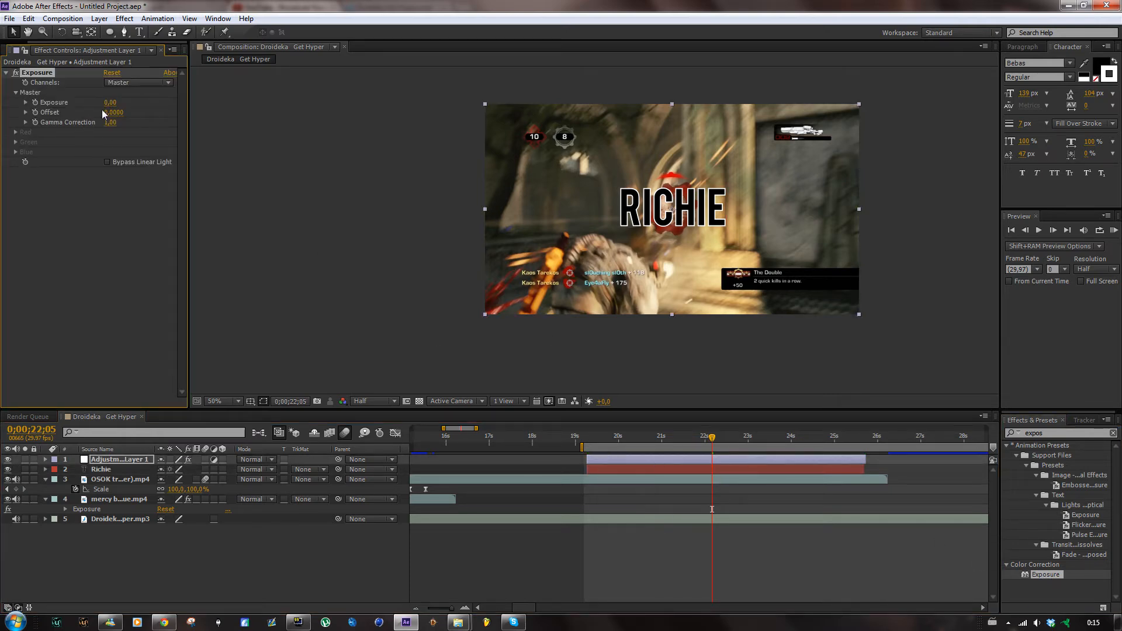
drag(712, 438, 690, 438)
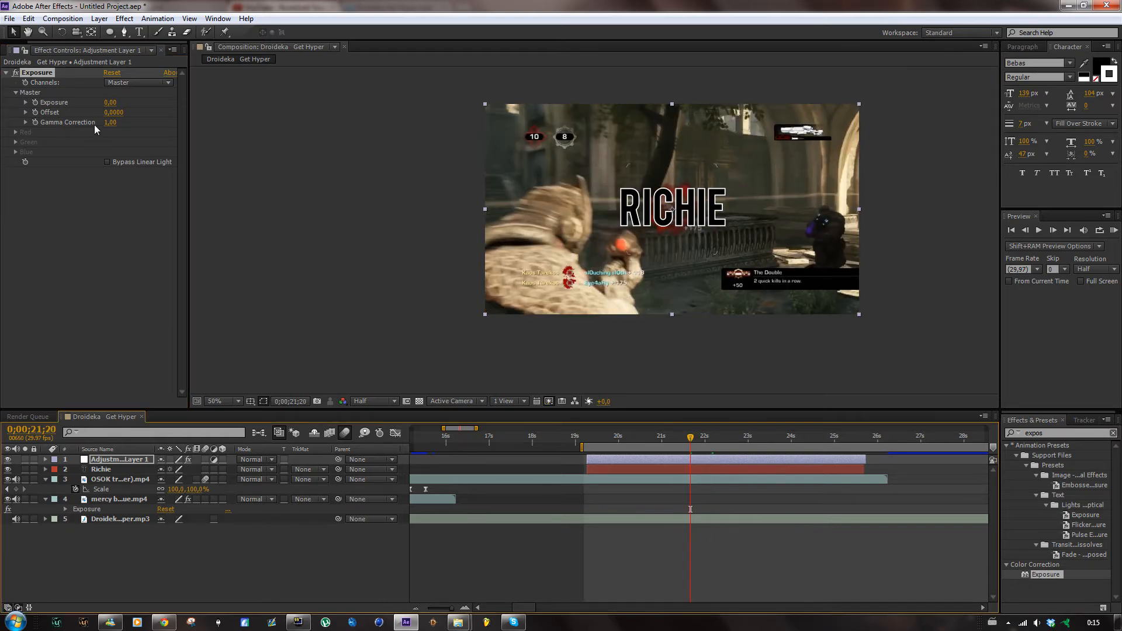
click(40, 102)
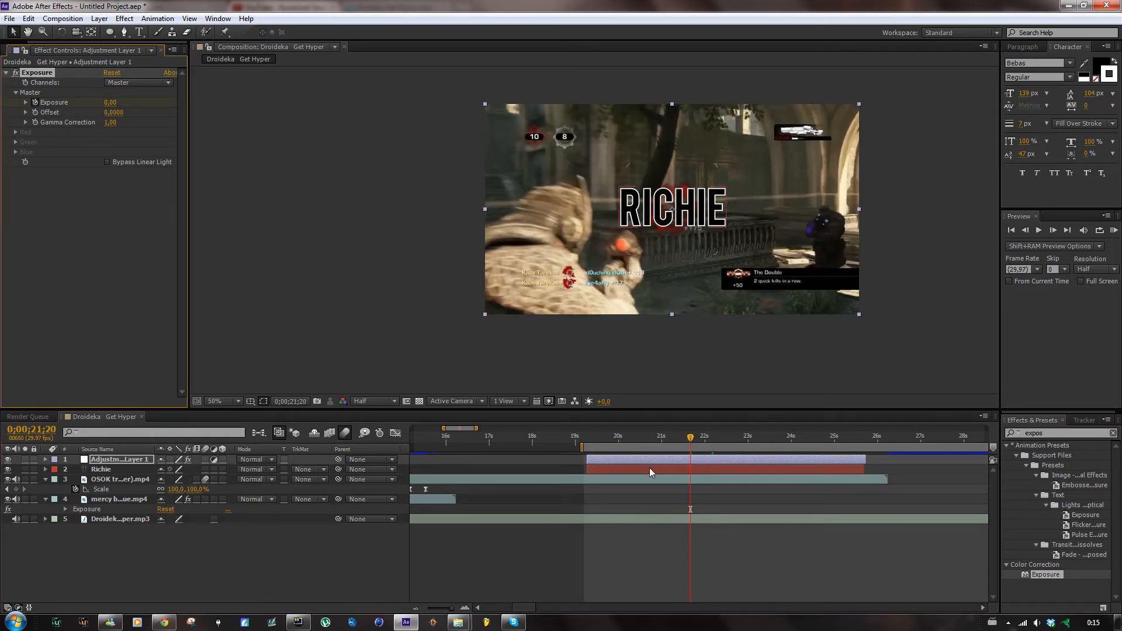
- Keyframe the adjustment layer's Exposure to 4,83 at 0;00;22;00 and 0 at 0;00;22;20, and return the playhead to 0;00;21;20
drag(688, 438, 704, 438)
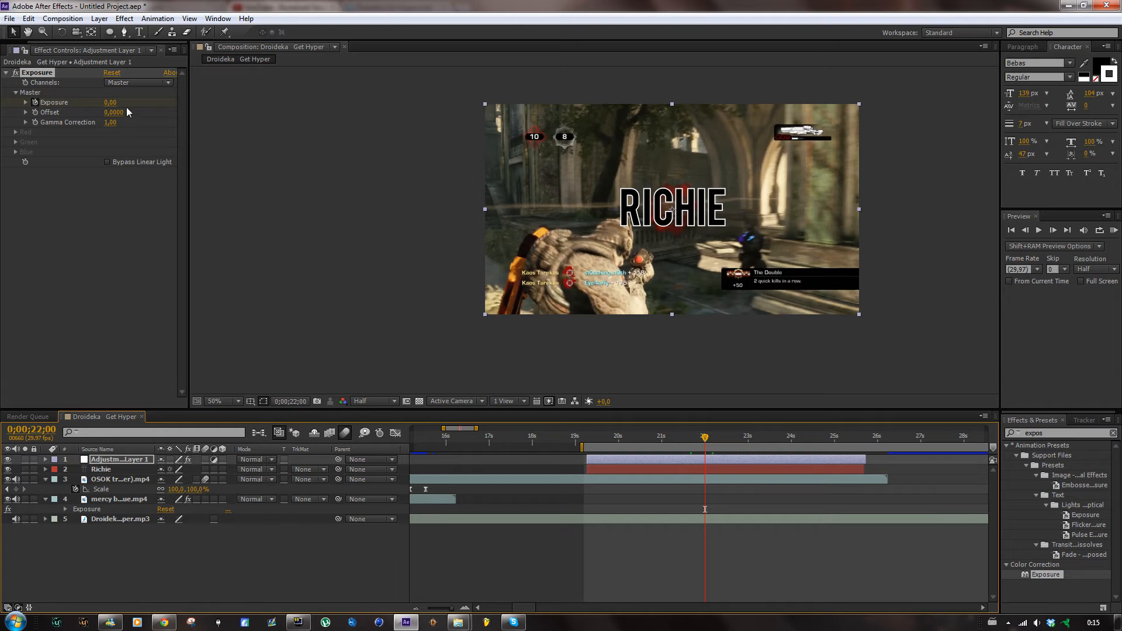
drag(110, 103, 450, 162)
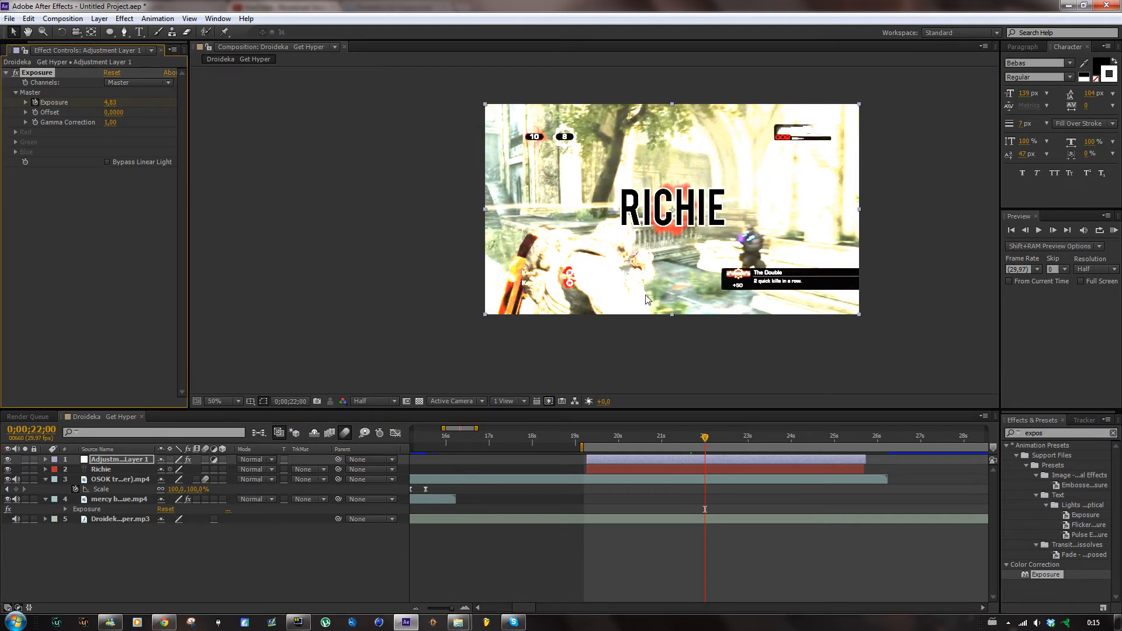
click(734, 438)
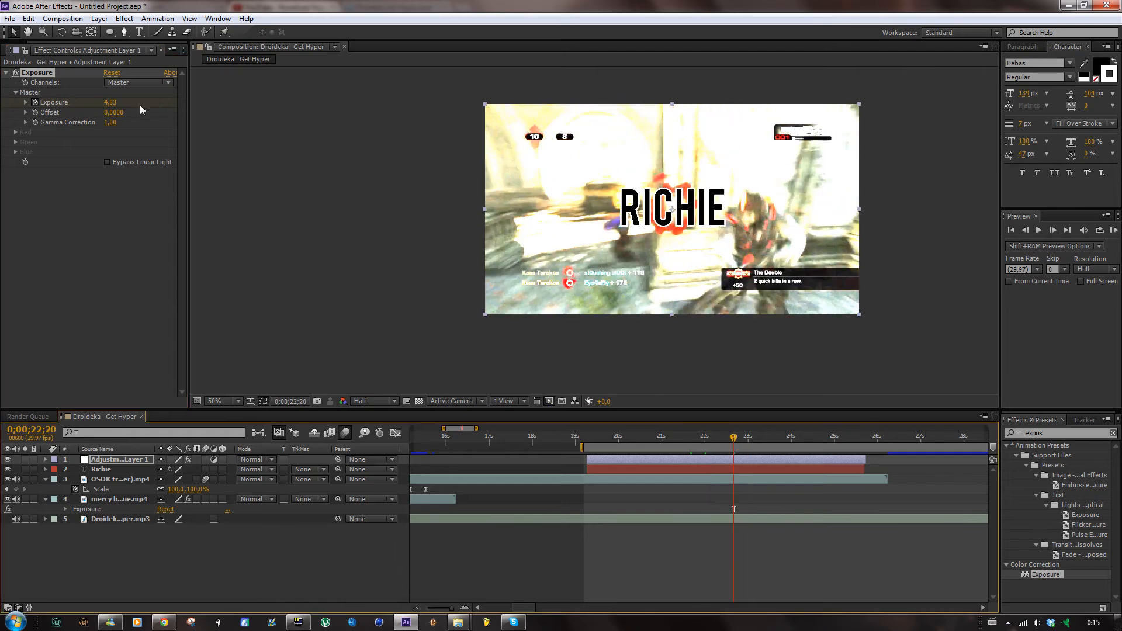
click(113, 102)
click(110, 102)
text(0)
key(Return)
drag(733, 439, 688, 449)
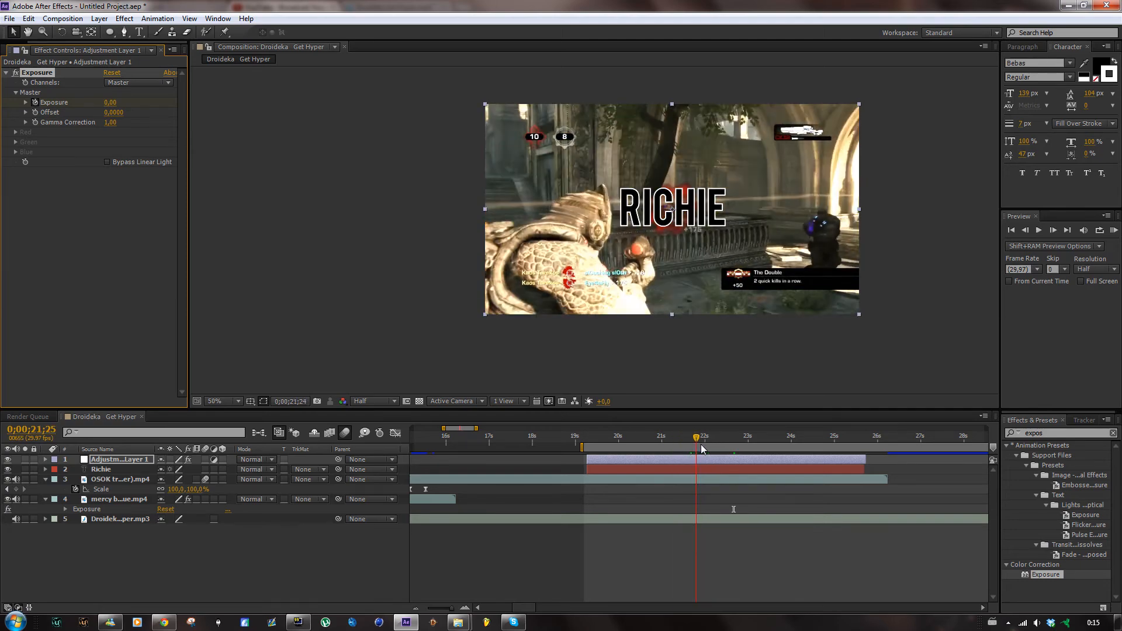
drag(688, 445, 691, 445)
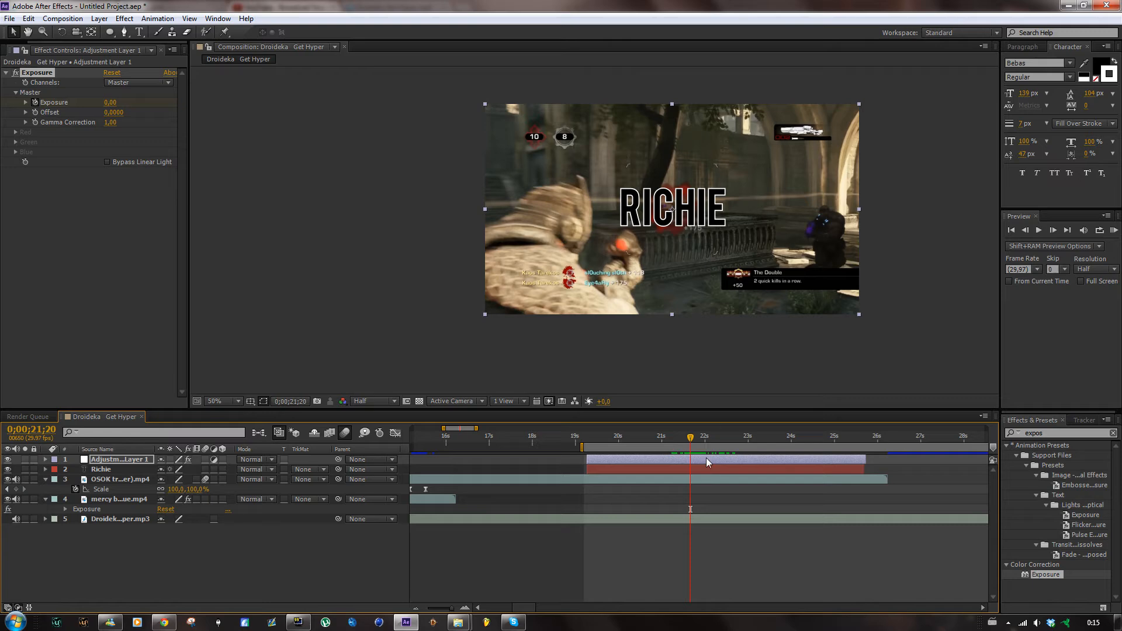
- Try changing the OSOK clip's Scale directly, and undo the change
click(706, 480)
key(s)
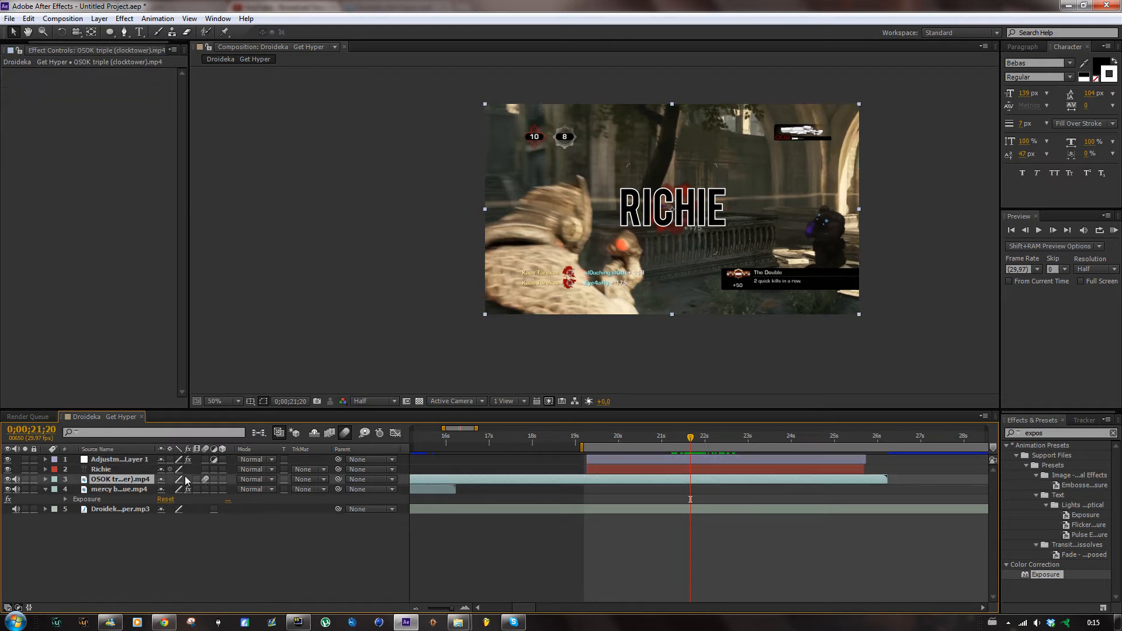
key(s)
mouse_move(179, 490)
mouse_down()
mouse_move(371, 489)
mouse_move(118, 490)
mouse_move(202, 489)
mouse_move(191, 490)
mouse_up()
key(ctrl+z)
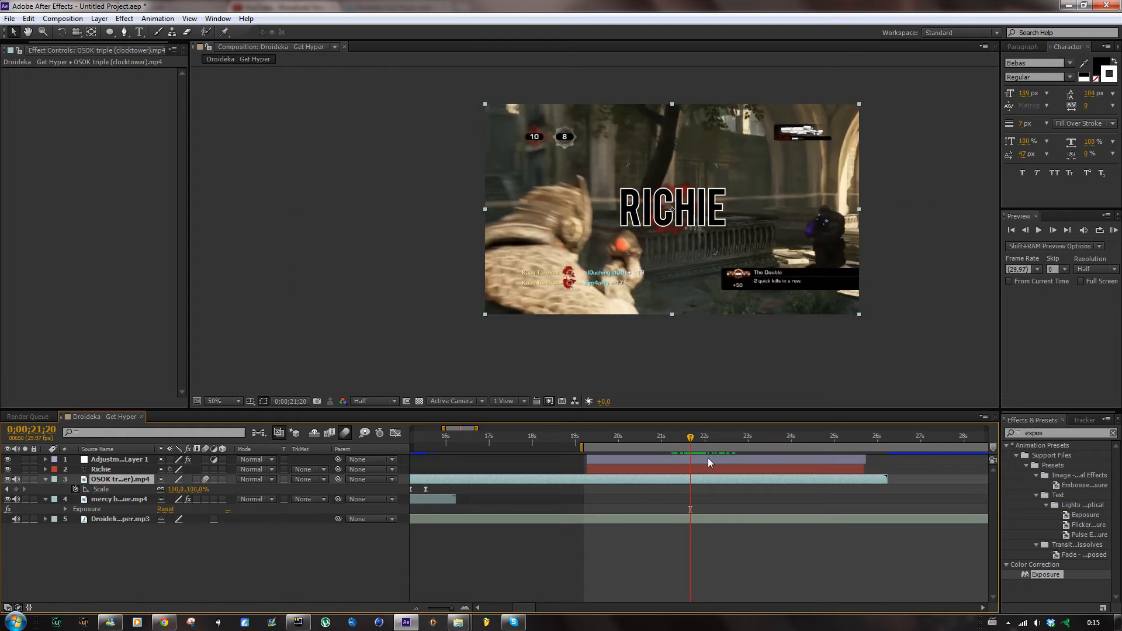
- Apply the Transform effect to the adjustment layer and start keyframing its Scale at 100 at 0;00;21;20
click(708, 458)
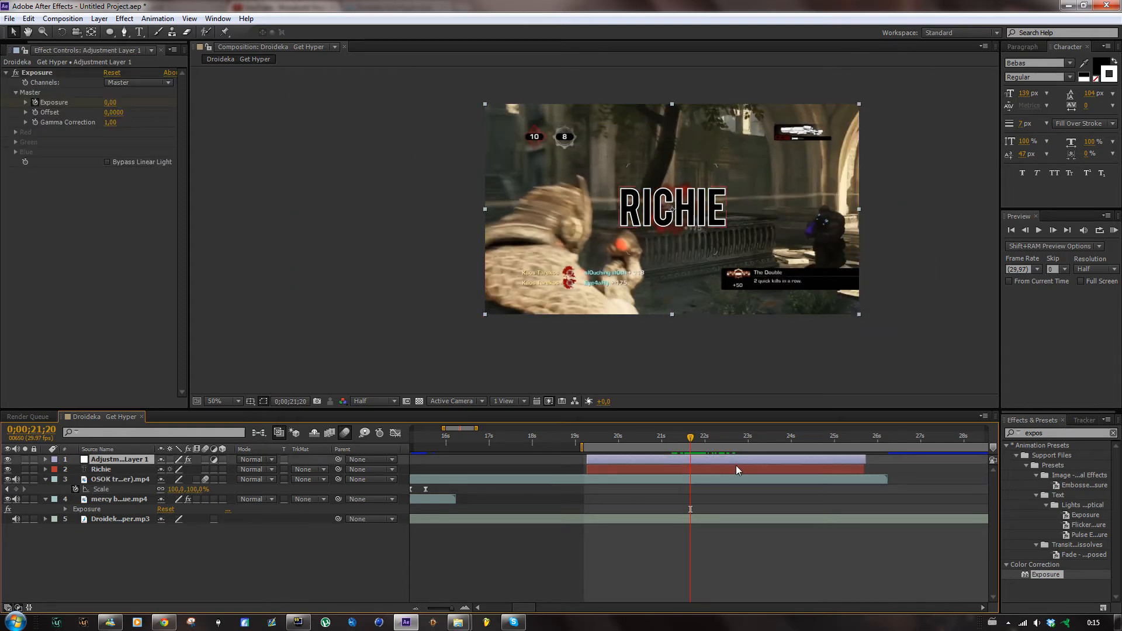
double_click(1033, 433)
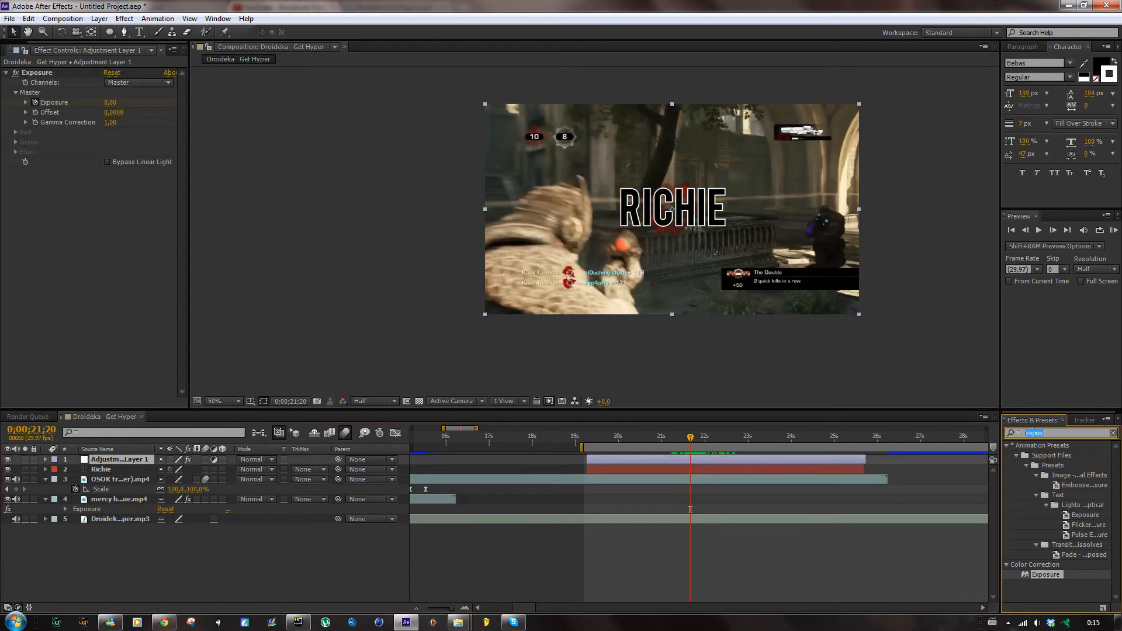
text(tra)
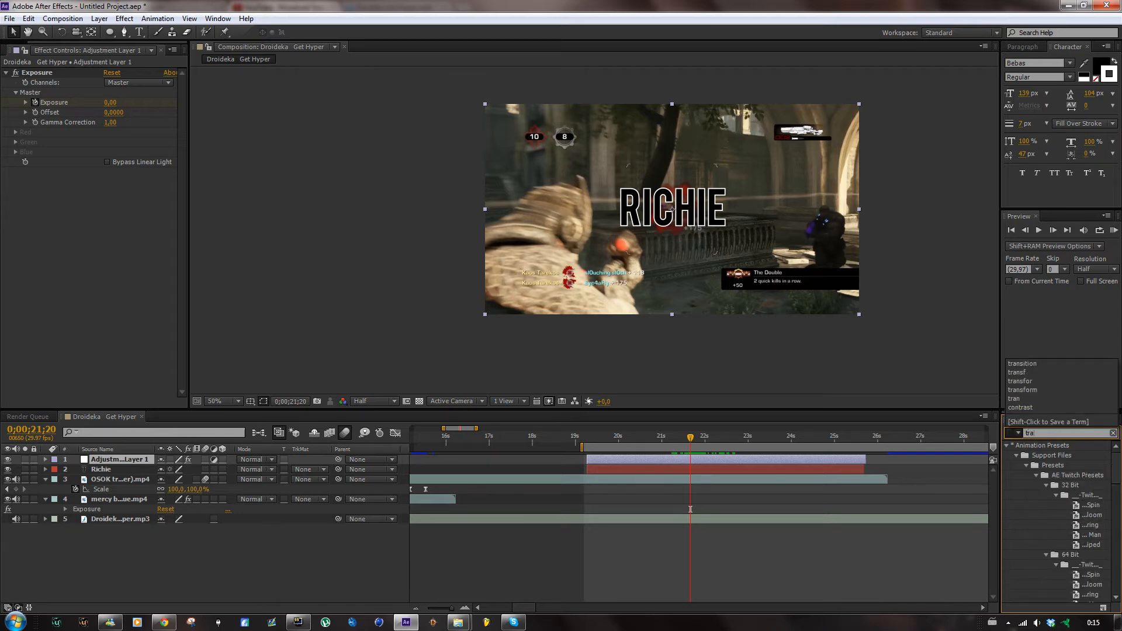
text(nsform)
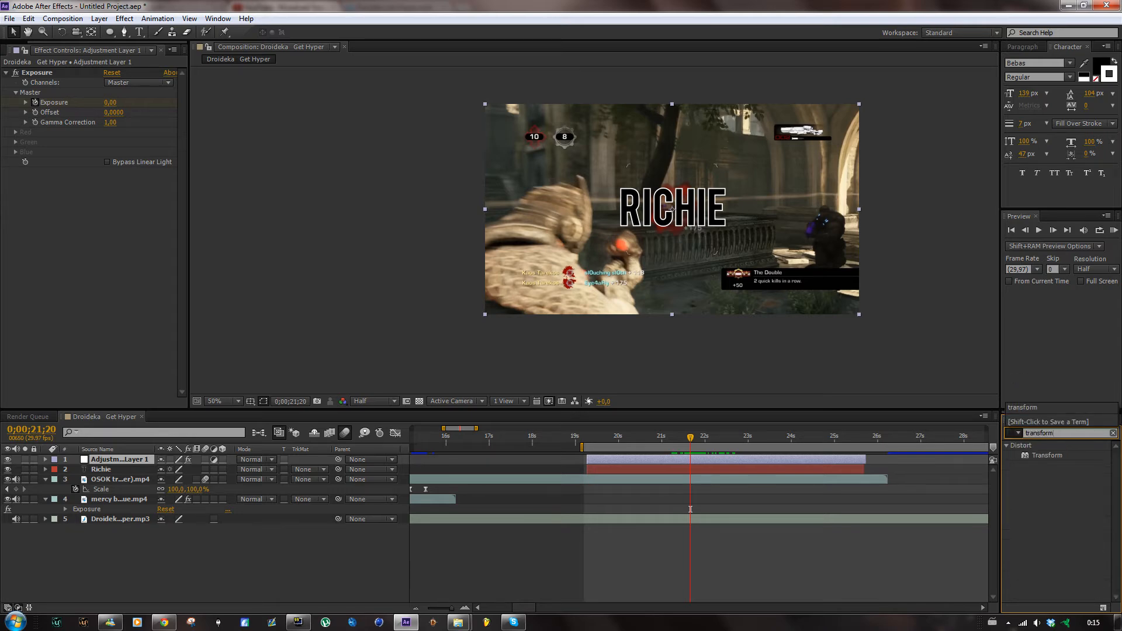
drag(1060, 456, 822, 457)
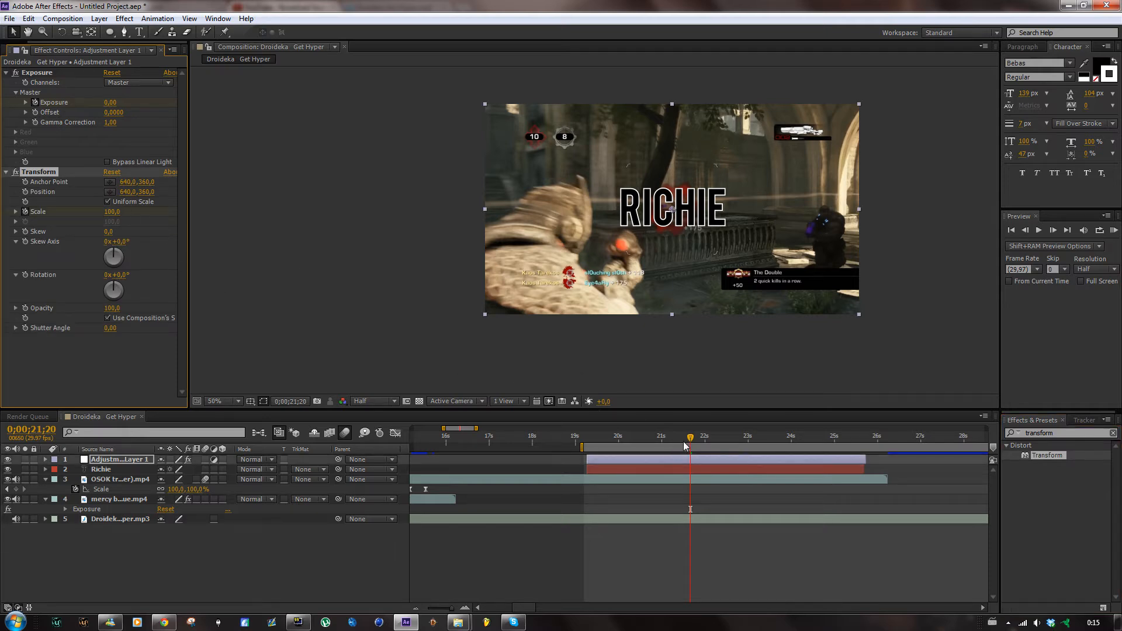
- Keyframe the Transform effect's Scale to 200 at 0;00;21;29 and 100 at 0;00;22;17, and return the playhead to 0;00;21;29
drag(690, 440, 704, 440)
drag(112, 212, 170, 212)
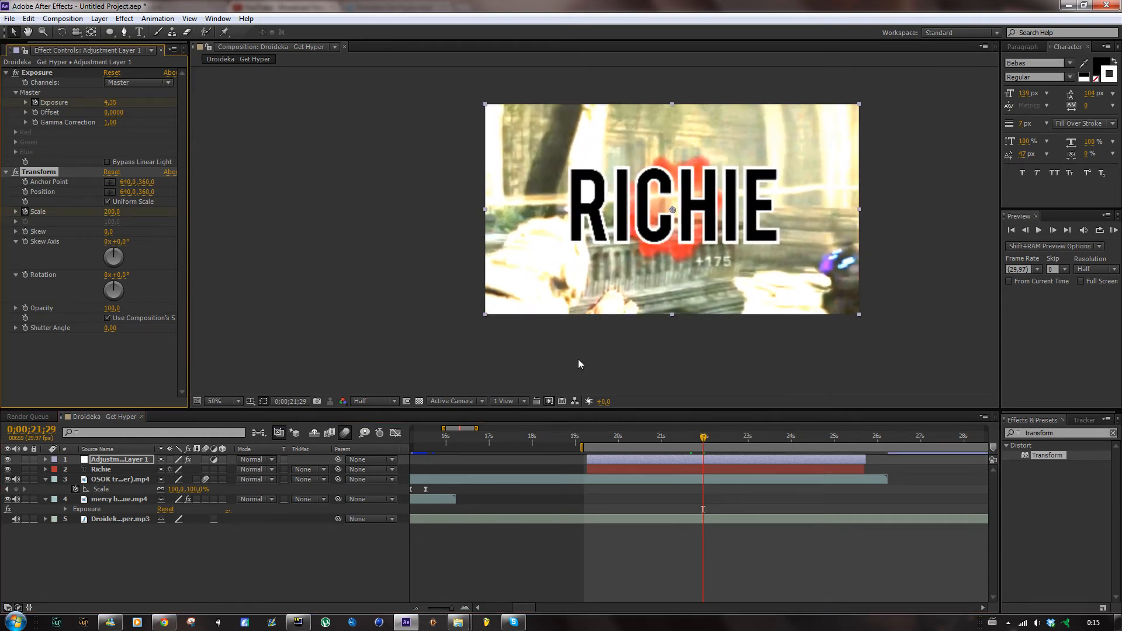
click(729, 440)
click(112, 212)
text(100)
key(Return)
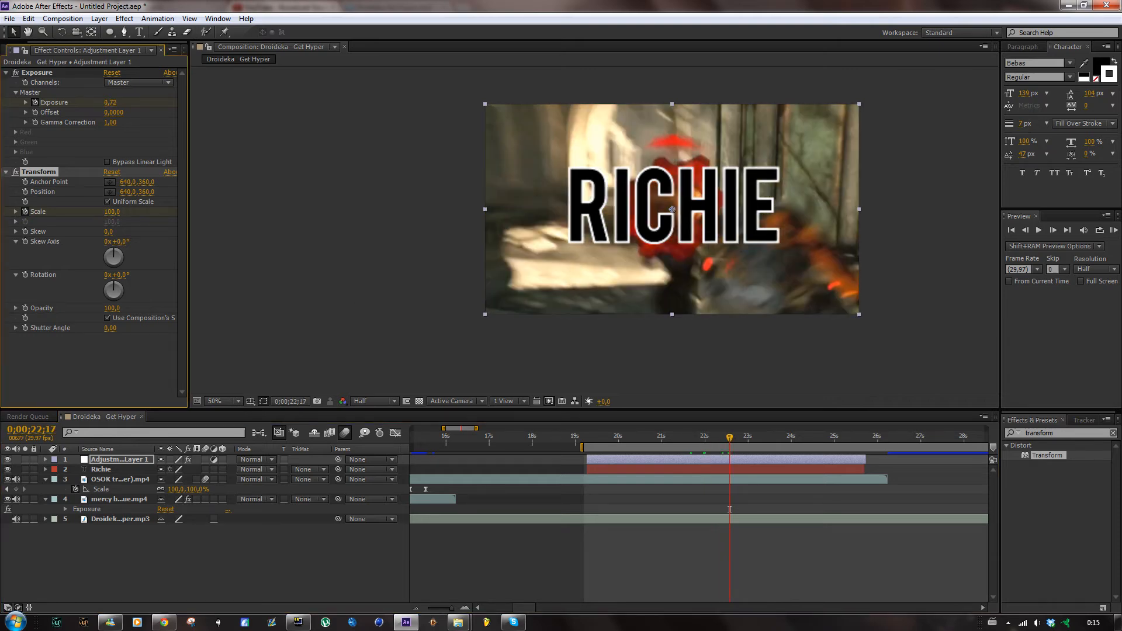
drag(728, 442, 704, 438)
- Examine the Exposure and Transform Scale keyframes of the adjustment layer in the timeline
click(731, 460)
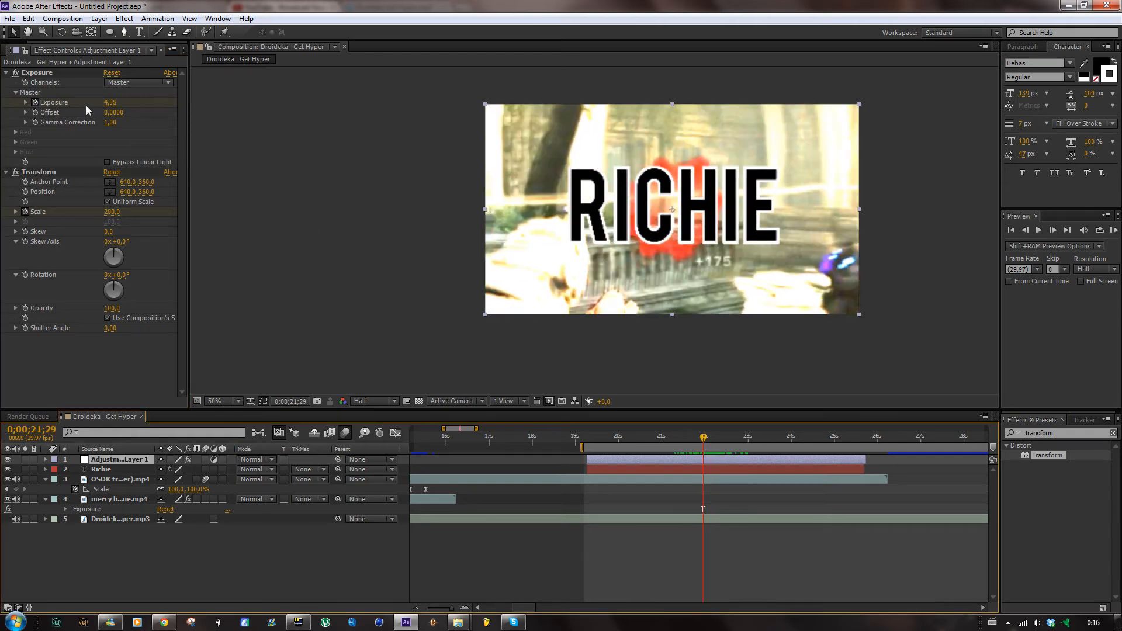
key(u)
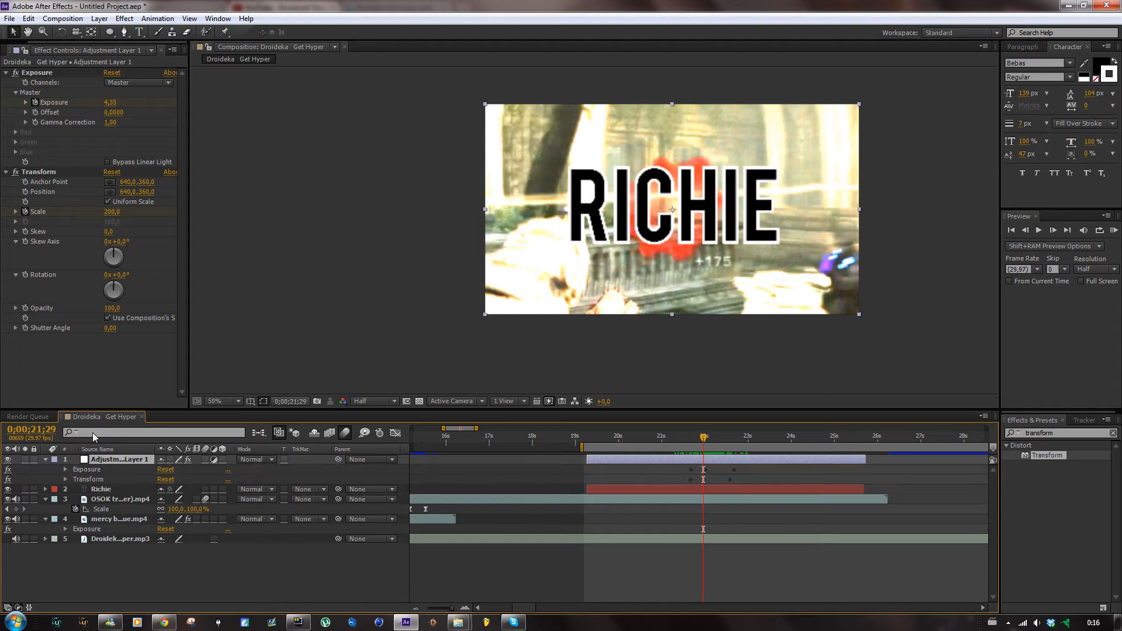
click(65, 470)
key(u)
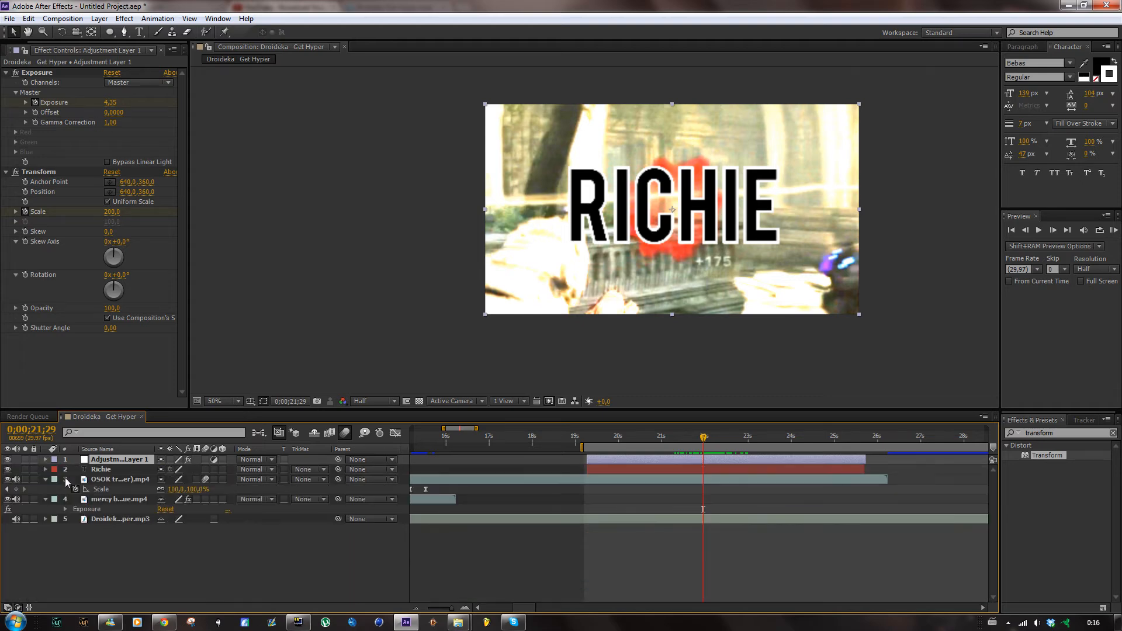
key(e)
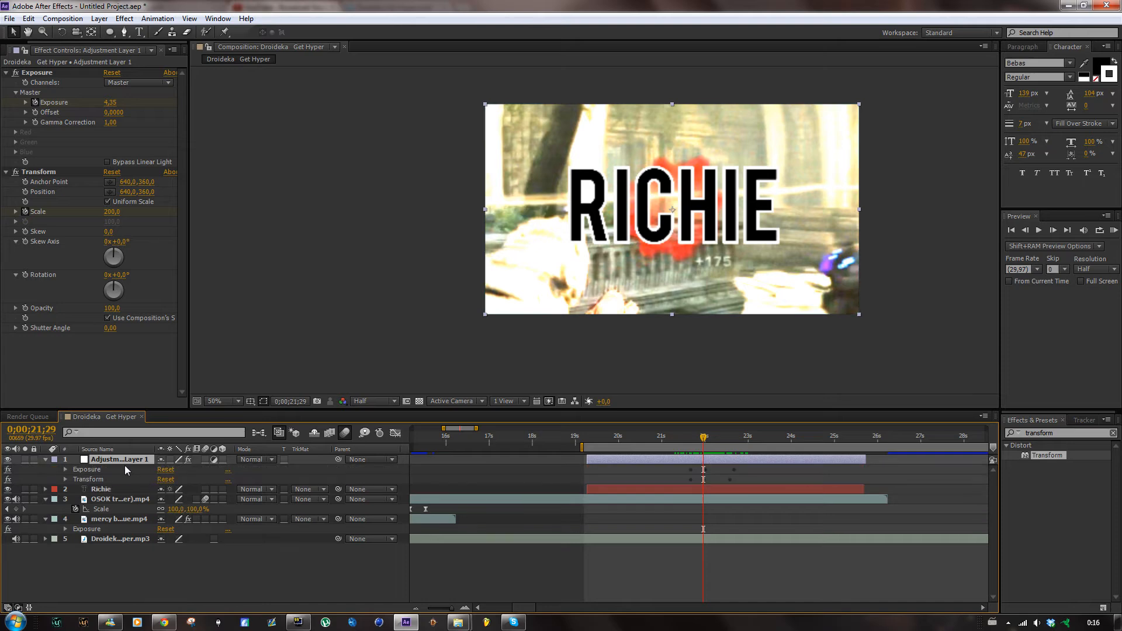
key(e)
key(e)
click(65, 469)
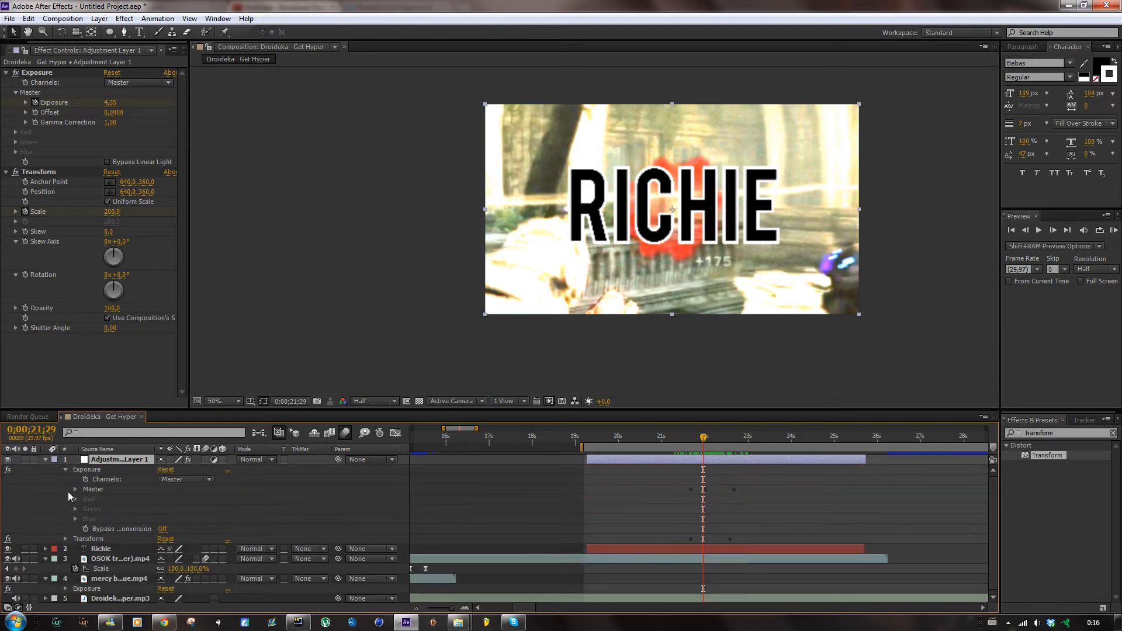
click(65, 538)
scroll(678, 538, down, 3)
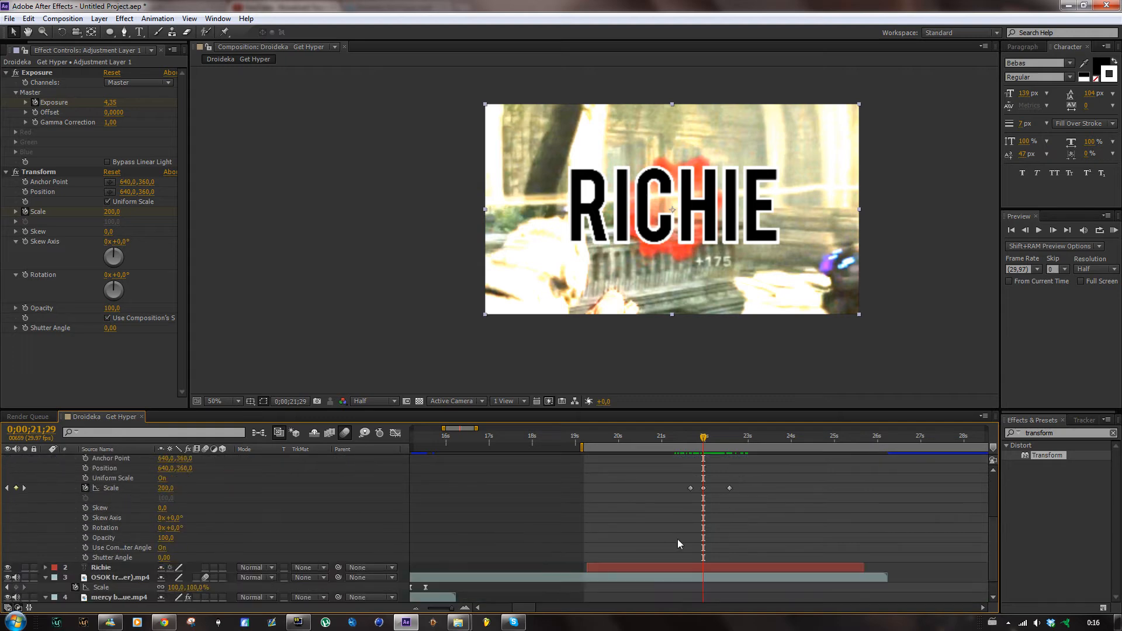
scroll(678, 538, up, 5)
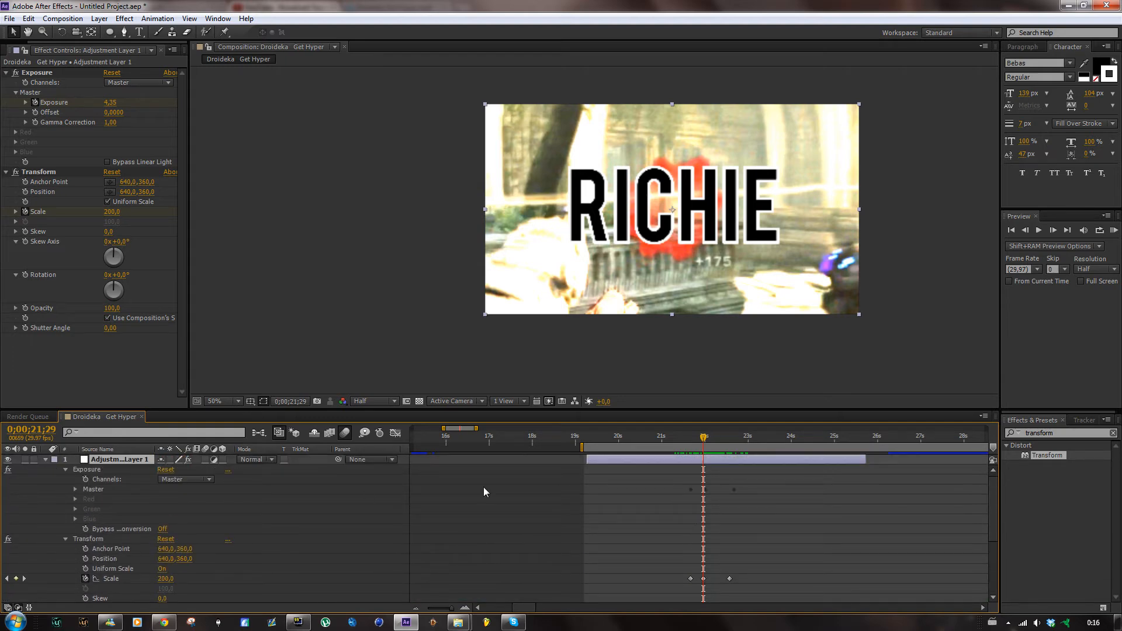
click(75, 489)
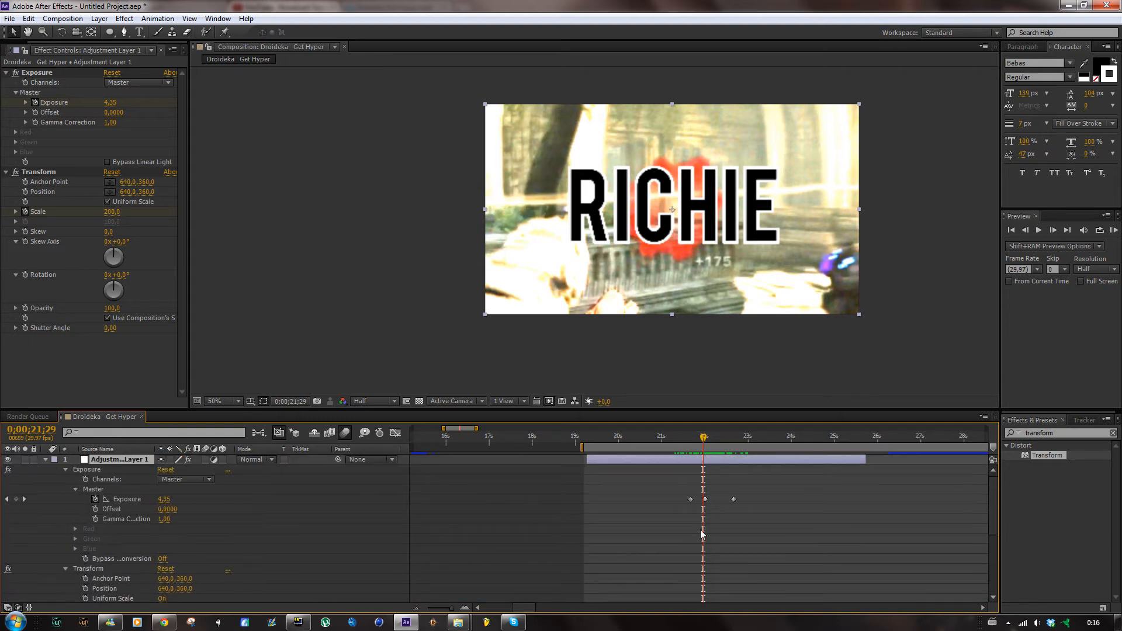
scroll(223, 517, down, 5)
scroll(120, 521, up, 5)
click(66, 471)
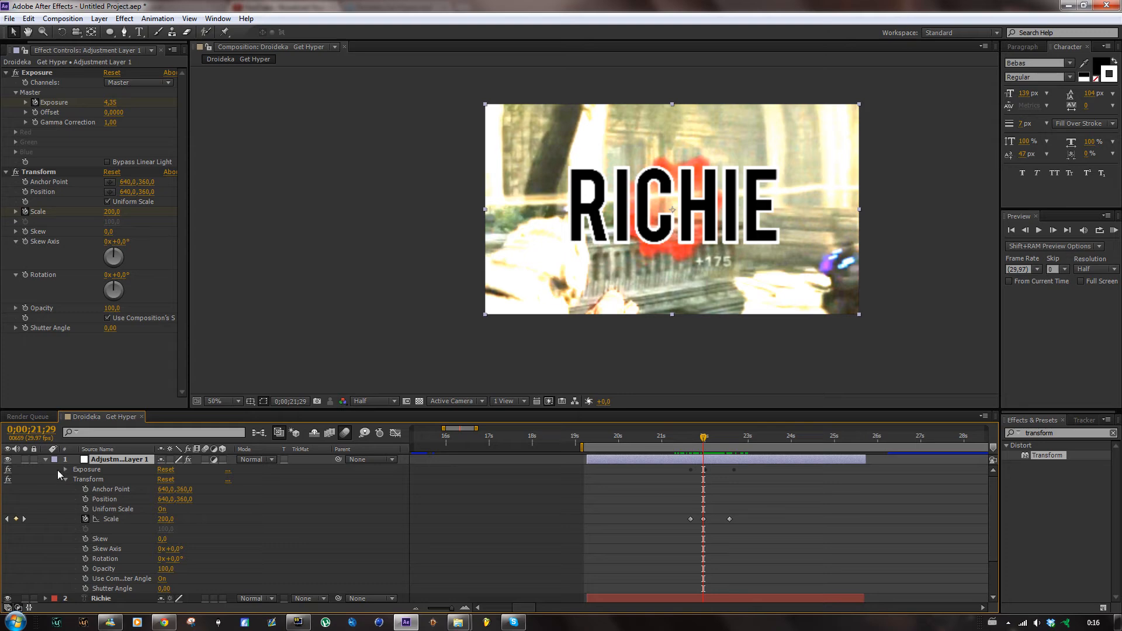
click(66, 479)
click(46, 459)
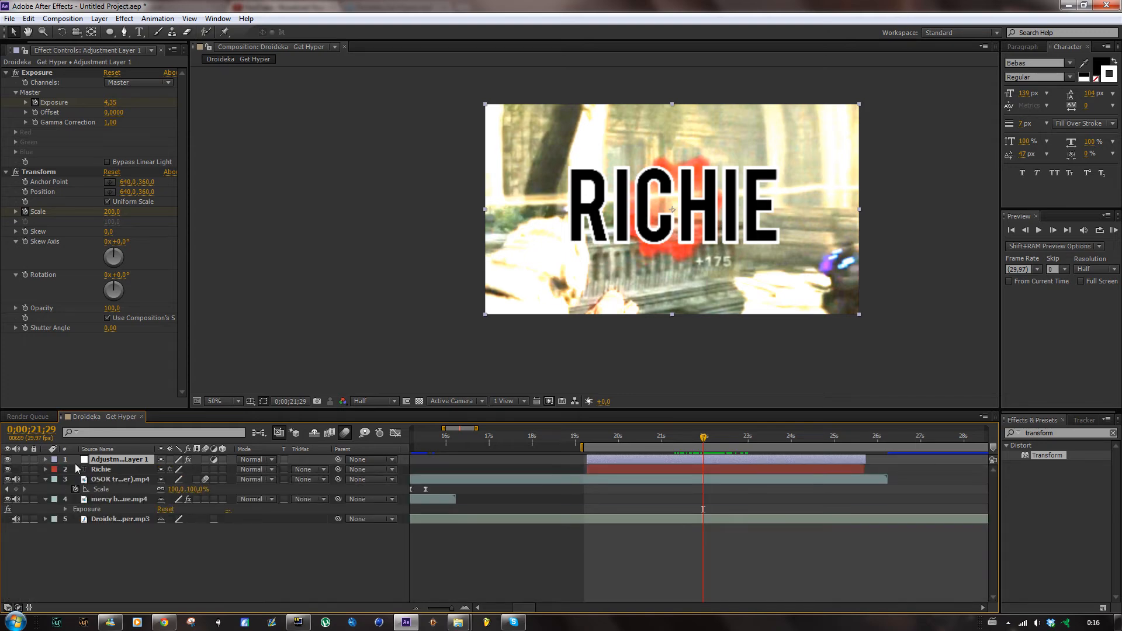
- Align the middle Exposure keyframe with the middle Scale keyframe, move the last one to just before 23 s, and preview from there to 0;00;21;05
key(u)
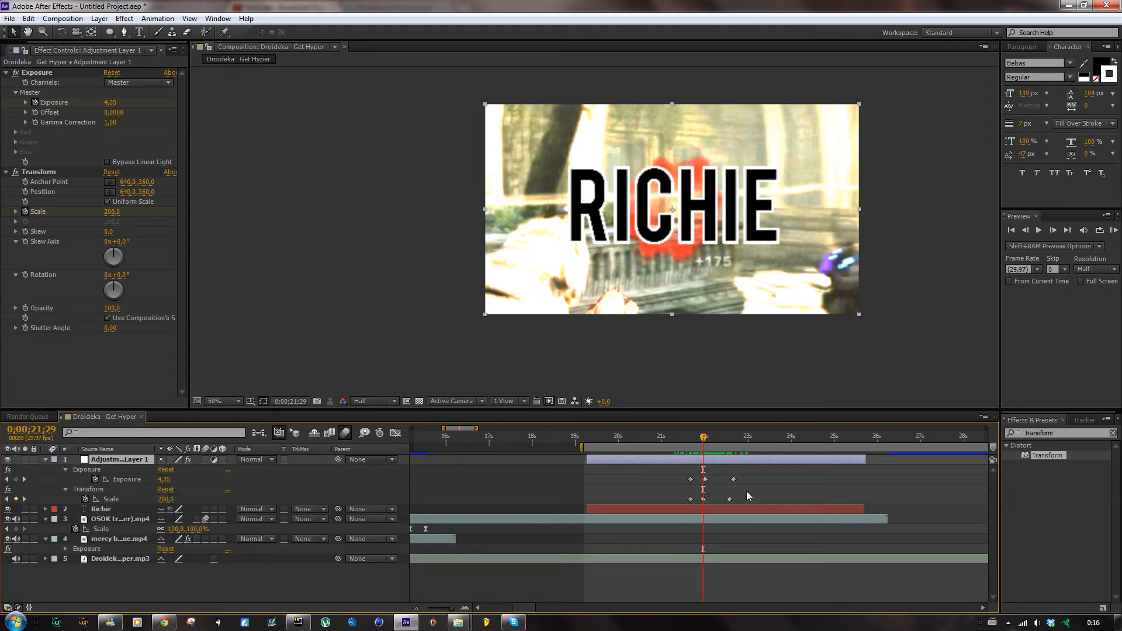
drag(706, 481, 743, 477)
key(space)
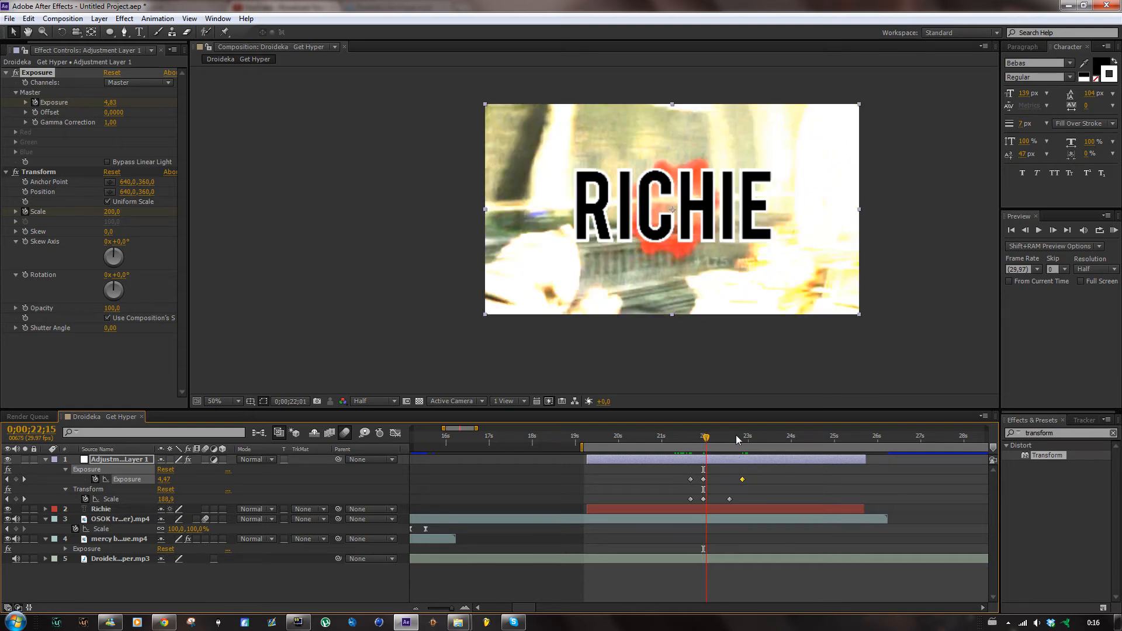
click(669, 450)
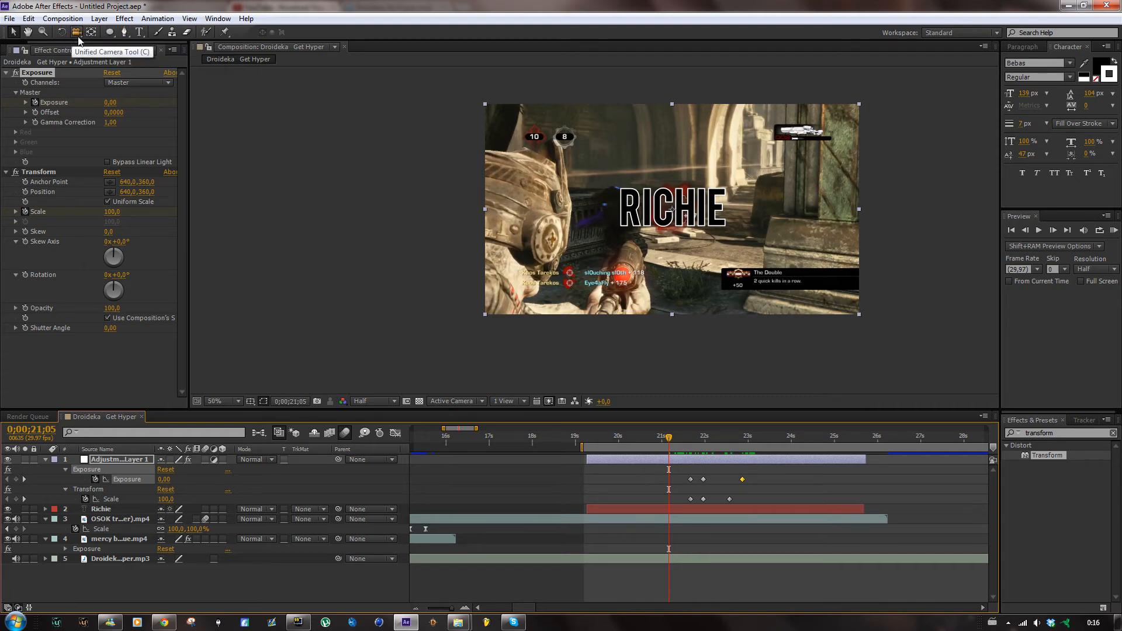
- Try rotating the adjustment layer in the composition with the Rotation tool, and undo the rotation
click(695, 461)
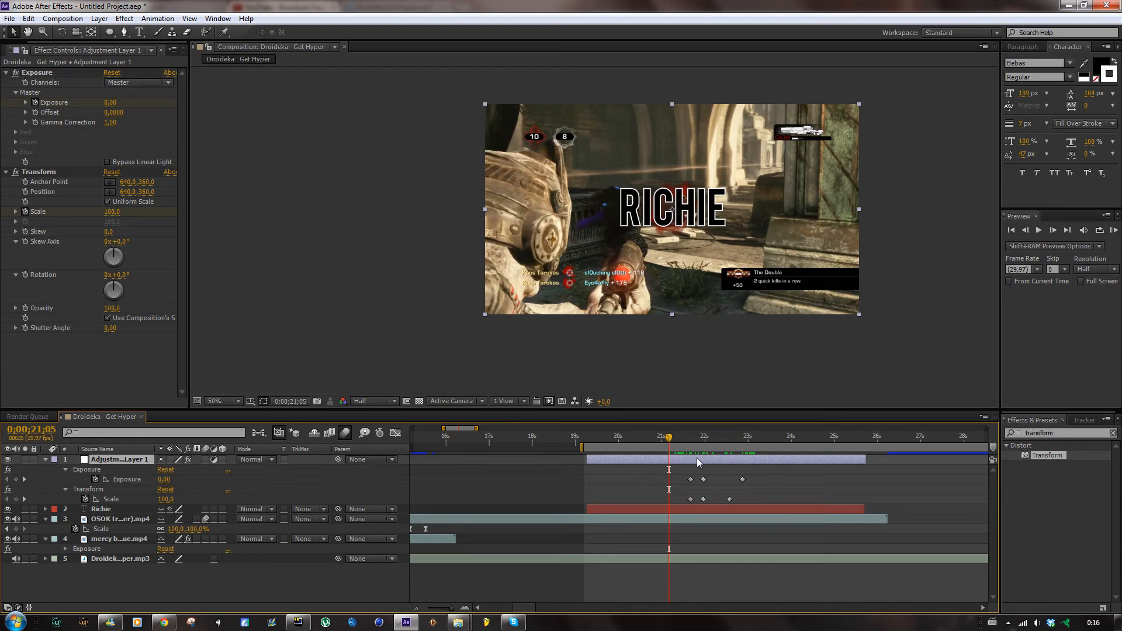
click(62, 32)
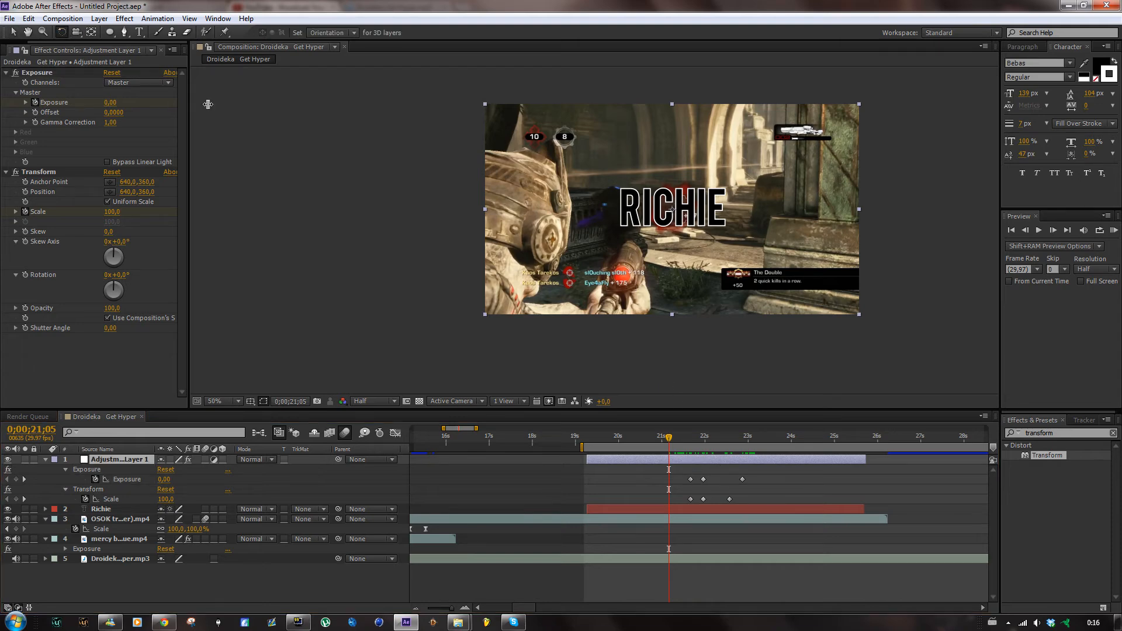
drag(584, 199, 594, 250)
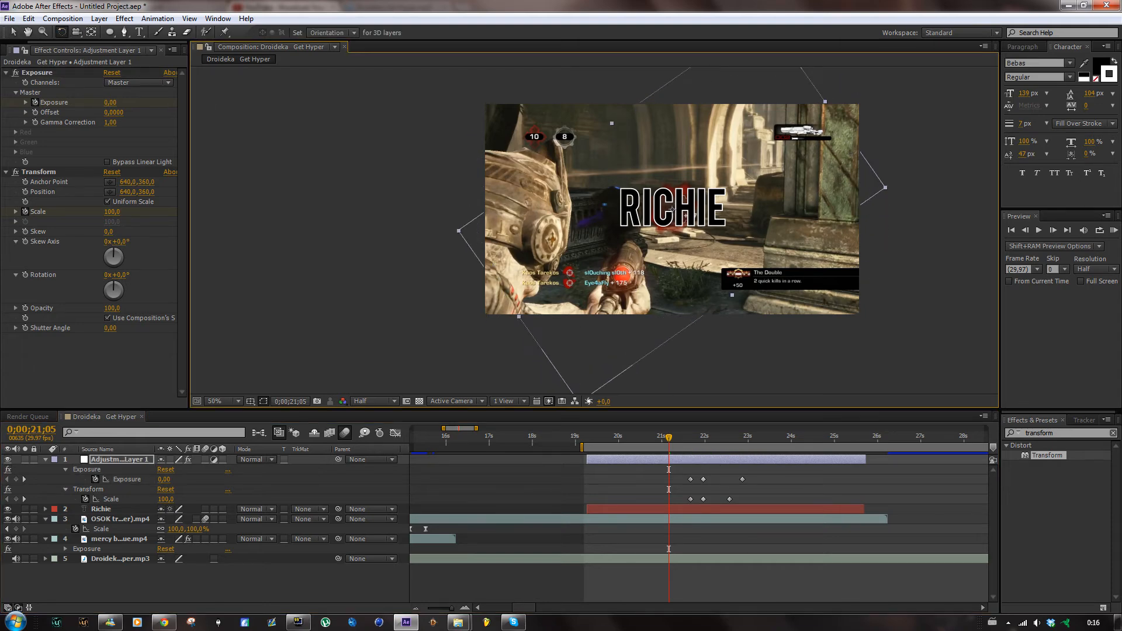
key(ctrl+z)
- Try rotating the OSOK clip in the composition with the Rotation tool, and undo the rotation
click(655, 520)
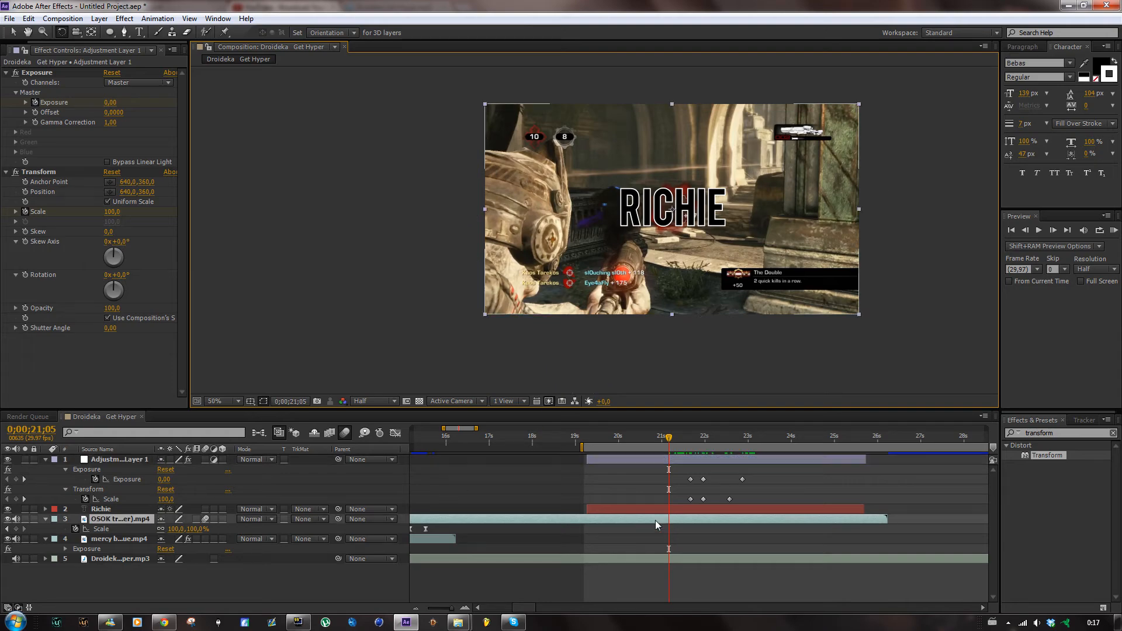
drag(584, 199, 632, 148)
key(ctrl+z)
key(ctrl+z)
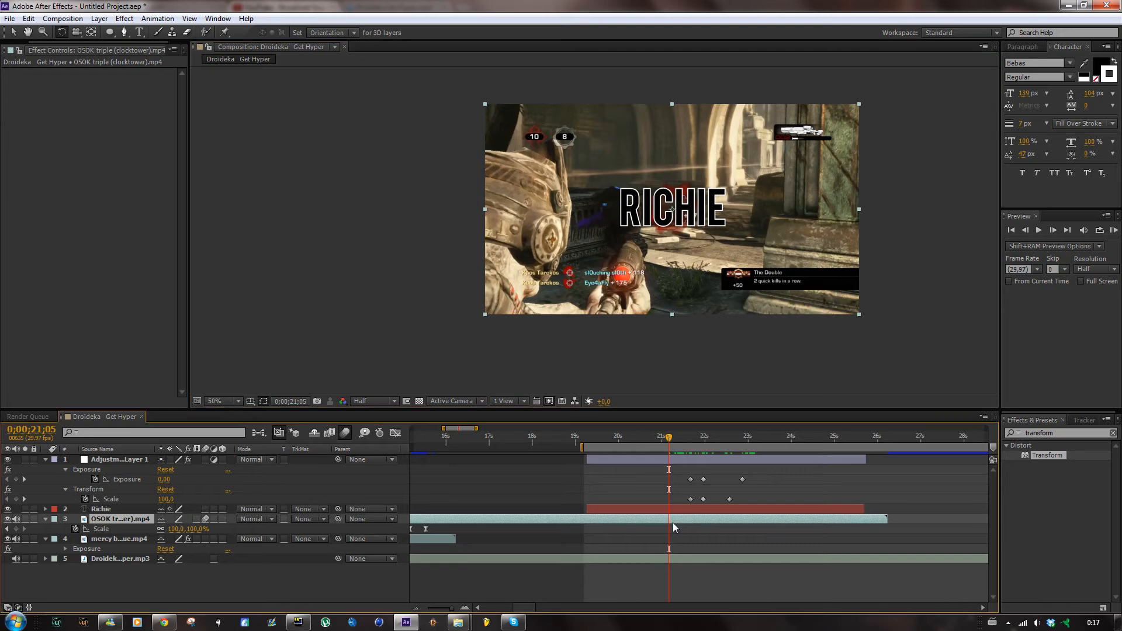
- Reveal the OSOK clip's Rotation property, try different rotation amounts, and undo them
key(r)
drag(707, 270, 635, 269)
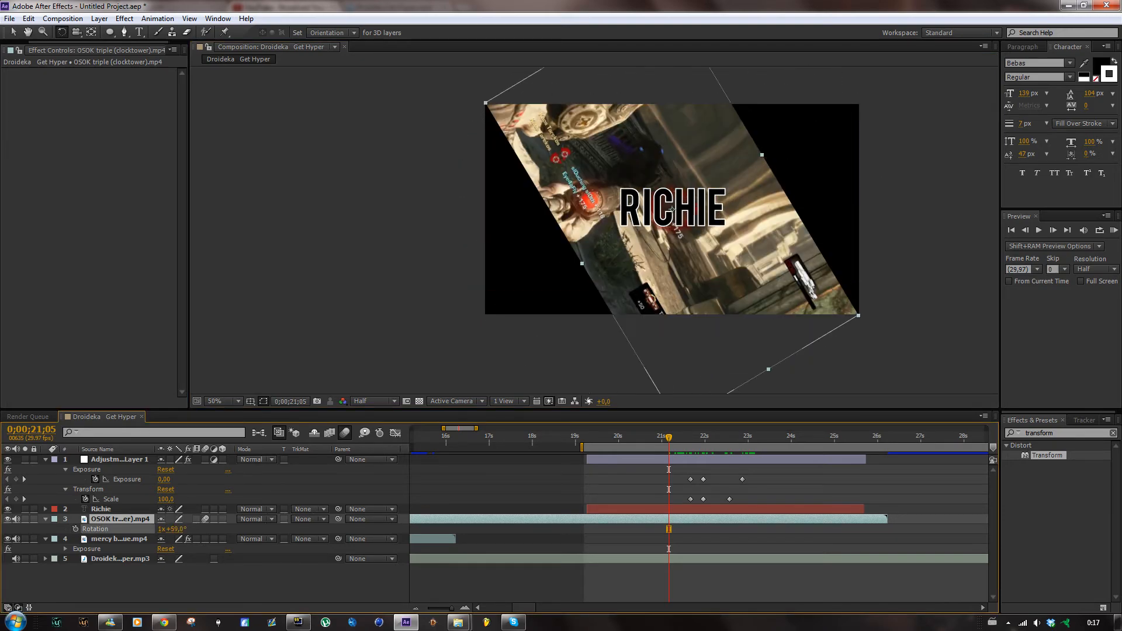
key(ctrl+z)
drag(161, 529, 167, 529)
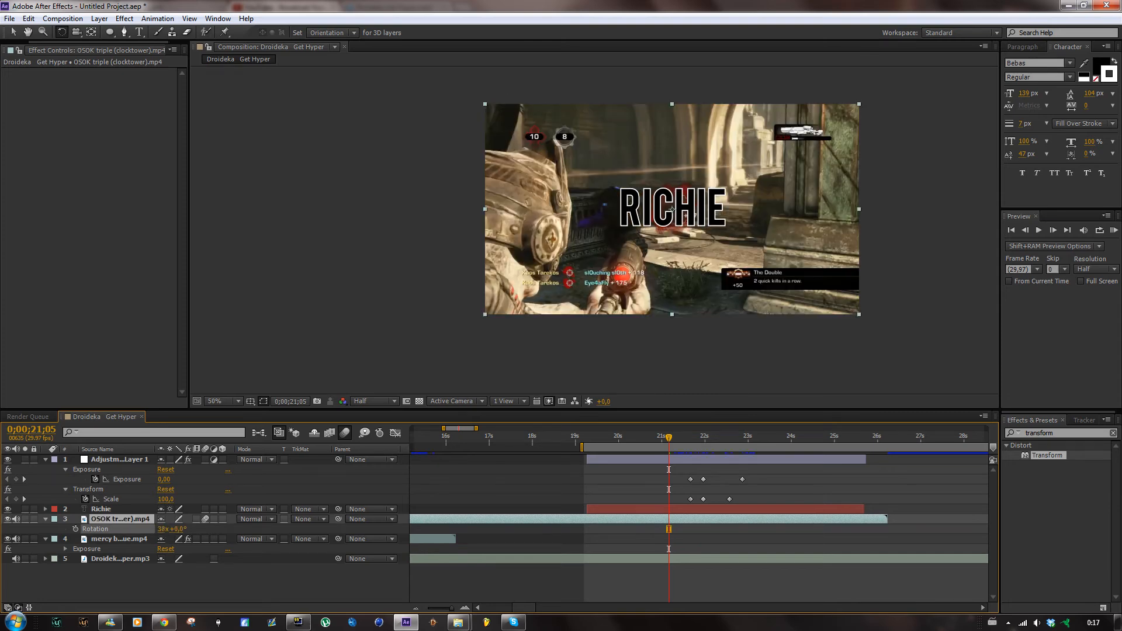
key(ctrl+z)
- Keyframe the OSOK clip's Rotation from 0x at 0;00;21;05 to 1x at 0;00;21;28 and scrub through the spin
click(75, 528)
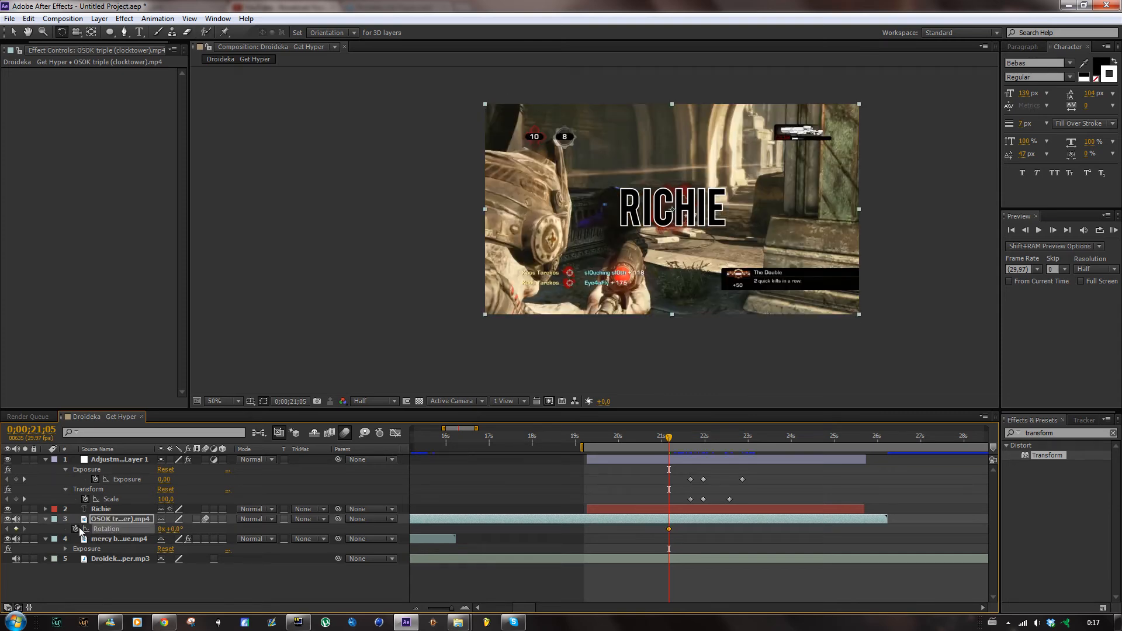
drag(669, 439, 706, 442)
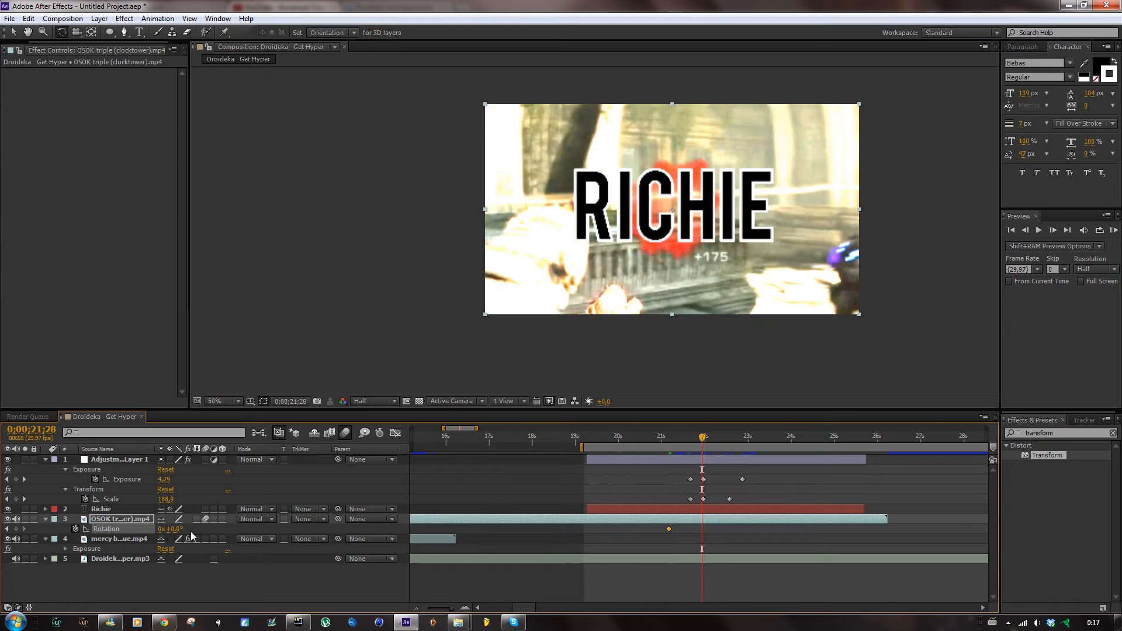
click(161, 529)
text(1)
key(Return)
drag(702, 440, 690, 442)
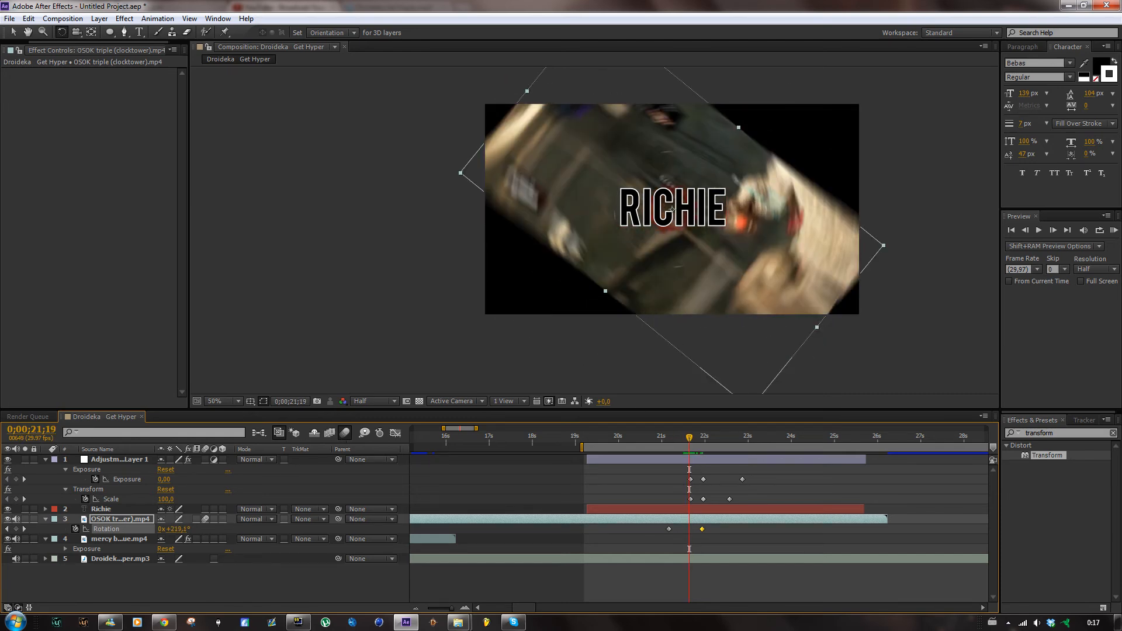
mouse_move(690, 438)
mouse_down()
mouse_move(703, 437)
mouse_move(669, 439)
mouse_move(702, 439)
mouse_up()
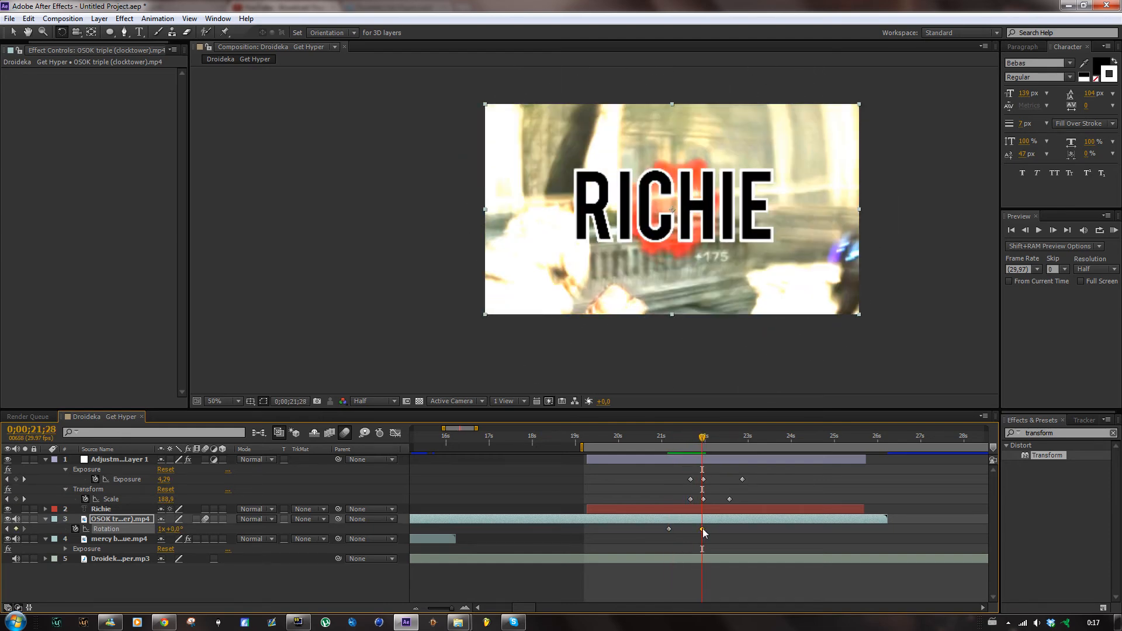
- Delete both Rotation keyframes from the OSOK clip
key(Delete)
click(673, 530)
click(670, 529)
key(Delete)
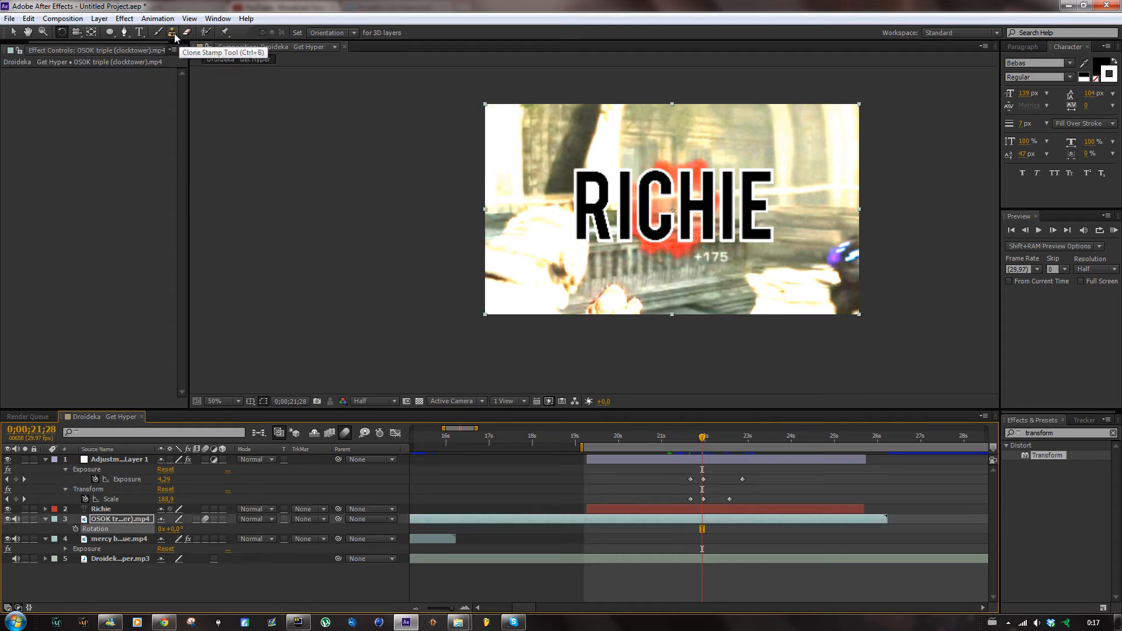
click(126, 33)
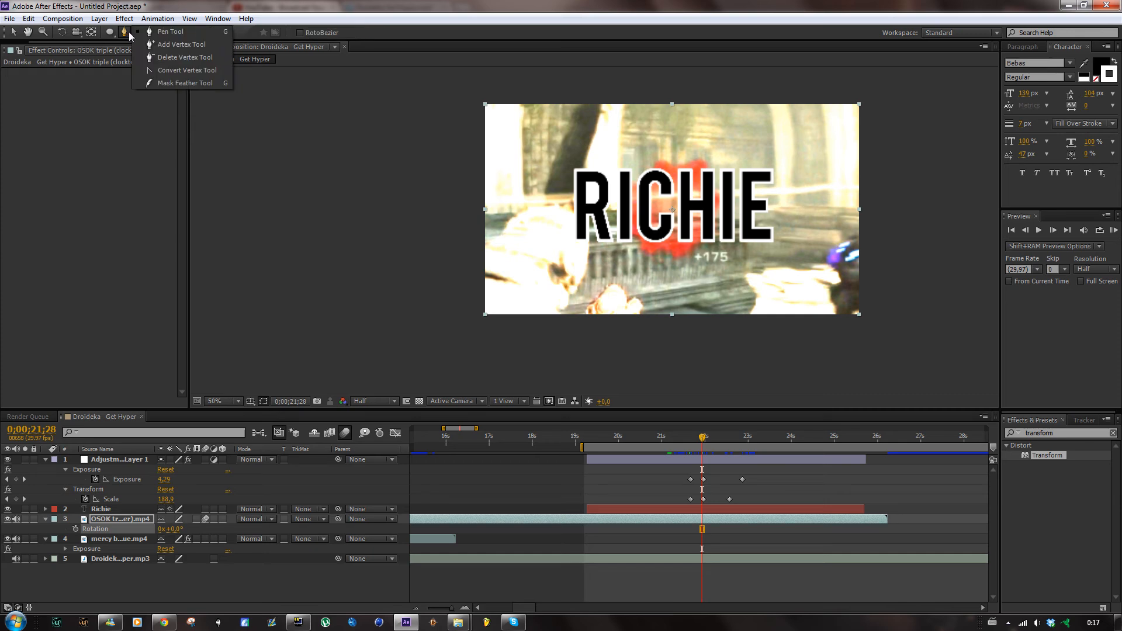
click(125, 19)
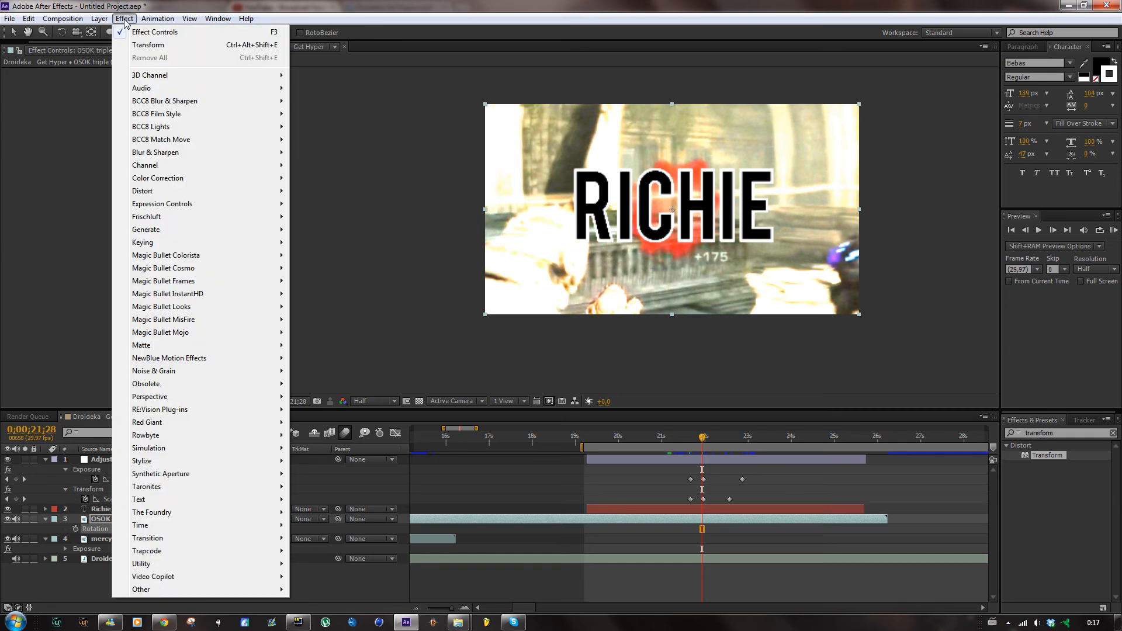
mouse_move(153, 19)
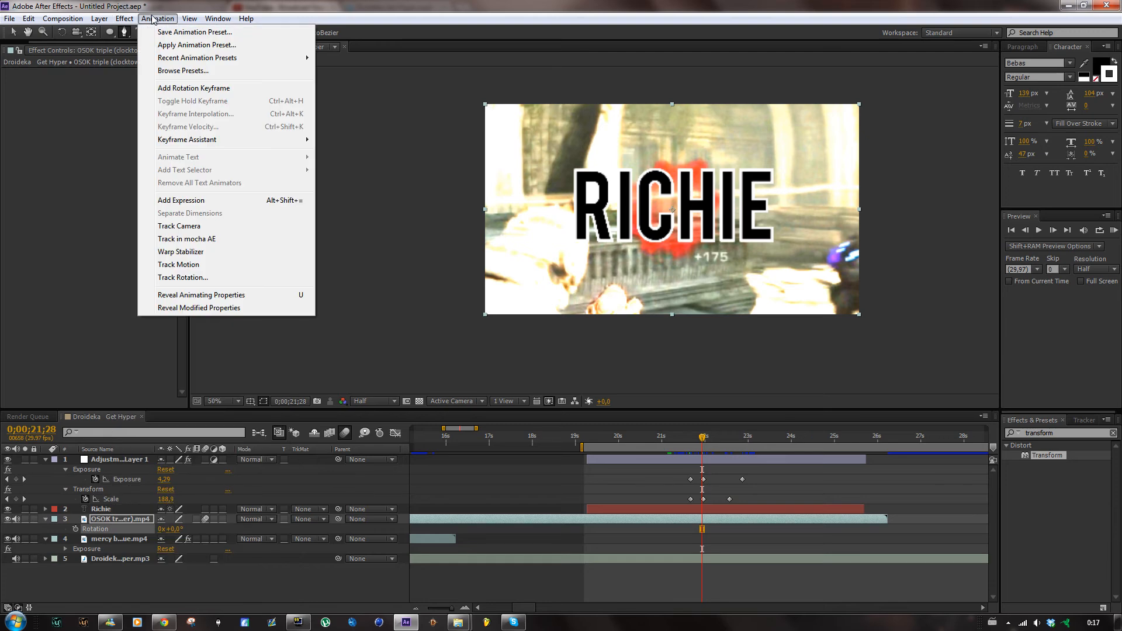
mouse_move(97, 18)
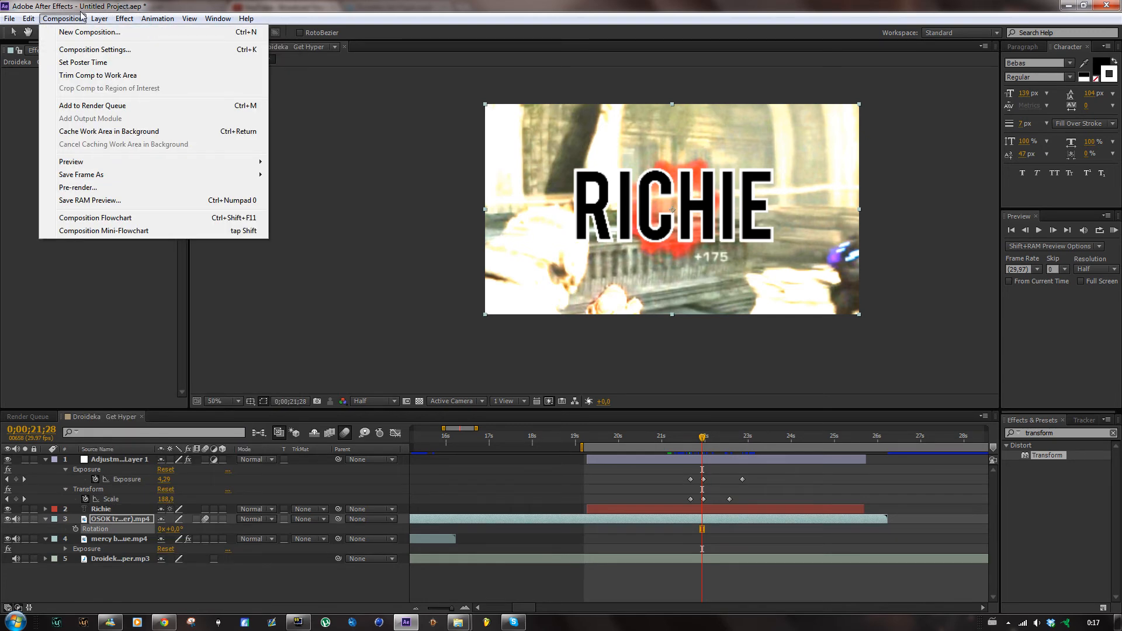
click(107, 287)
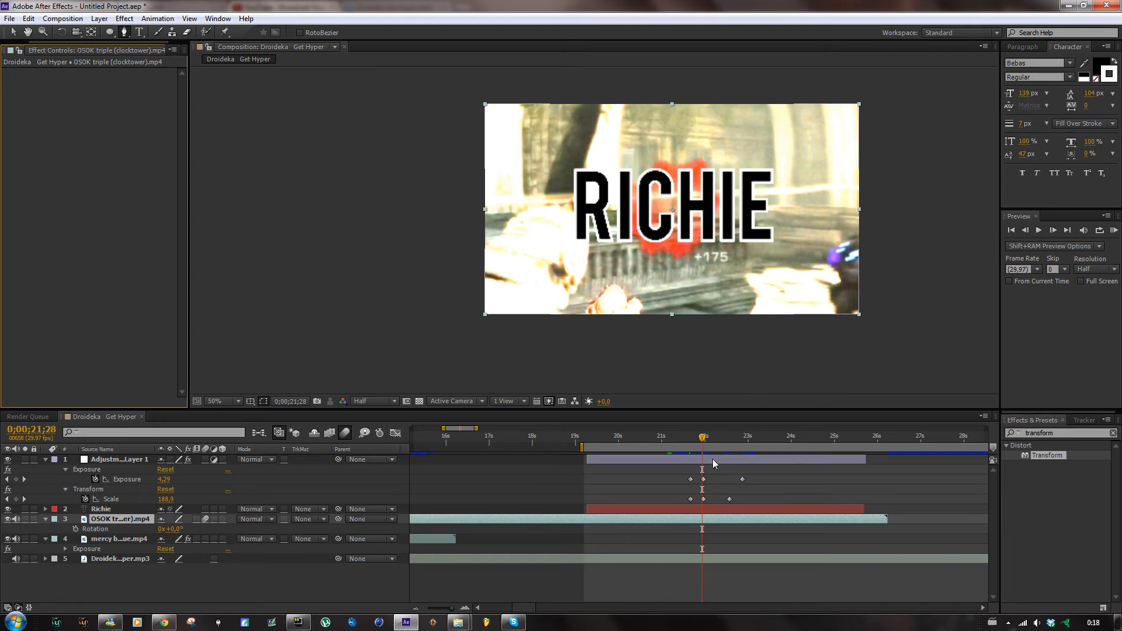
- Shorten the adjustment layer and the title text layer so both end shortly after the 23-second mark
drag(704, 444, 582, 443)
click(624, 437)
drag(642, 437, 661, 438)
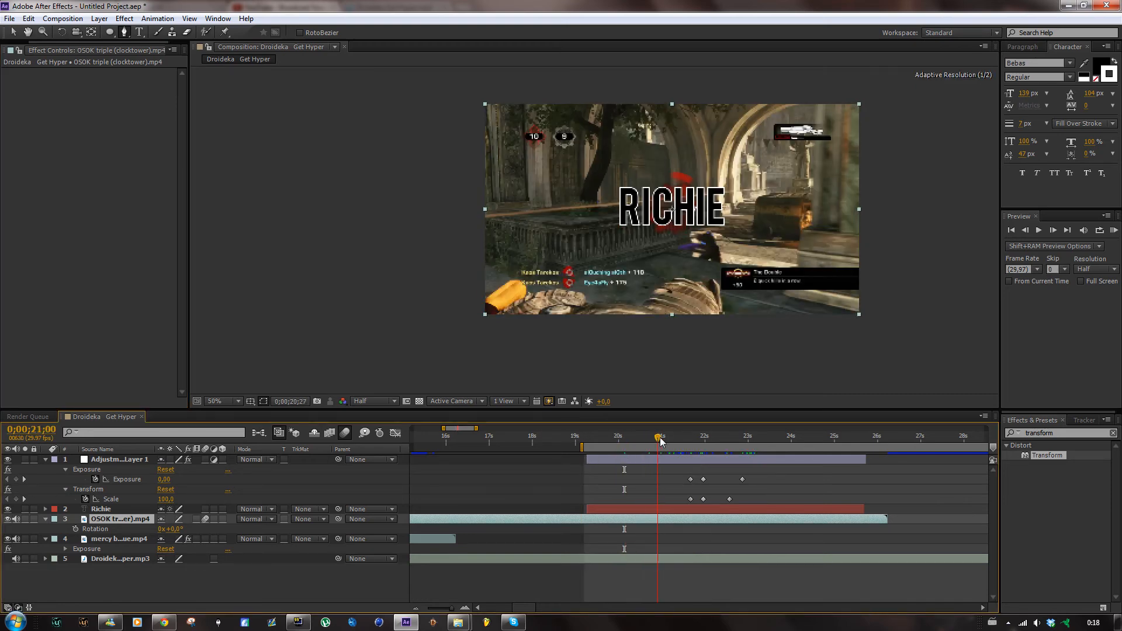
click(659, 459)
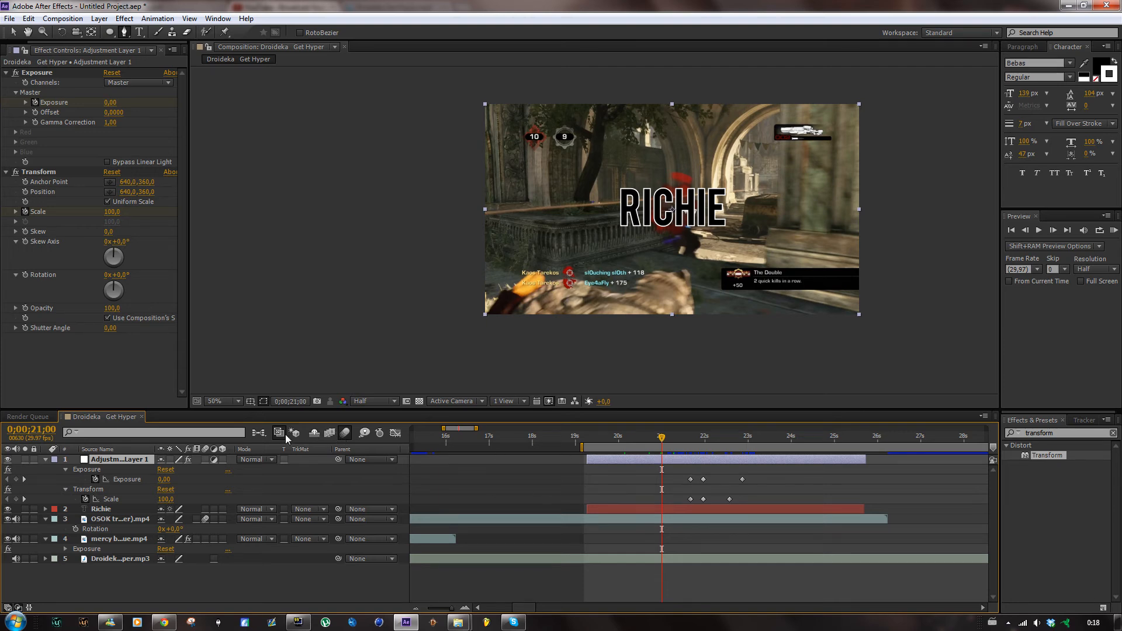
drag(664, 438, 895, 442)
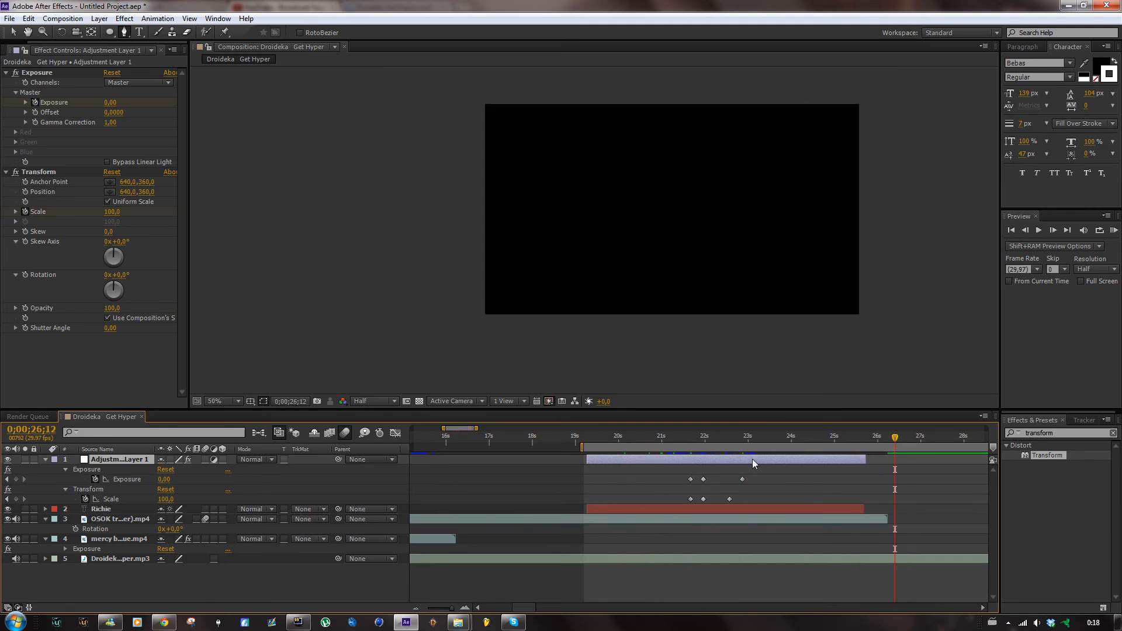
drag(865, 459, 763, 459)
drag(863, 509, 754, 509)
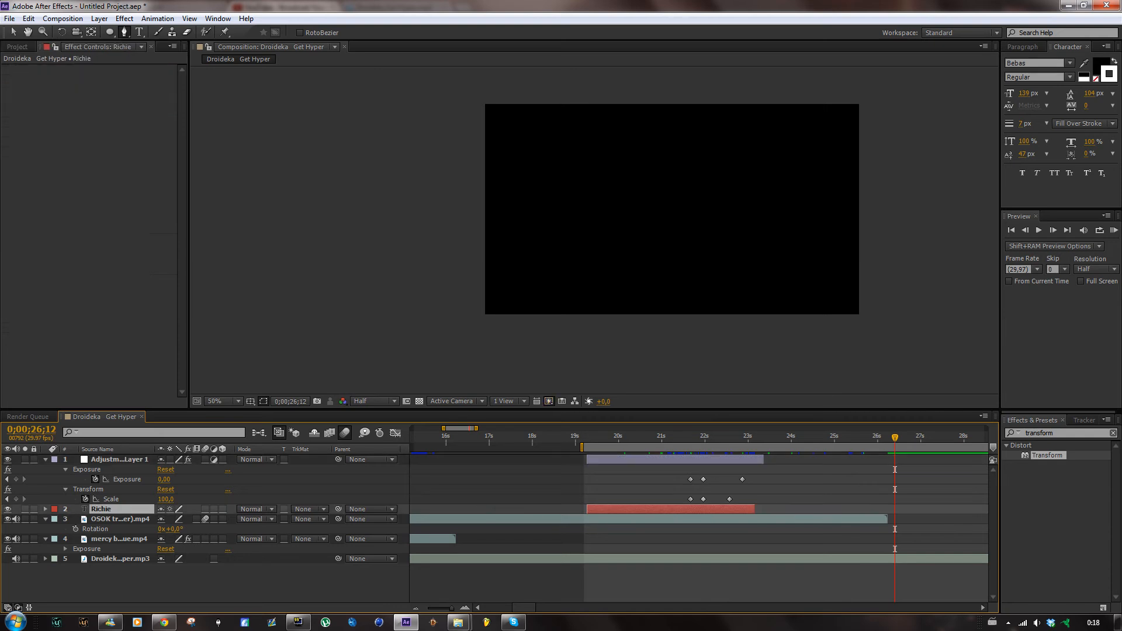
- Add clocktower head blind.mp4 above the OSOK clip, starting at about 25.4 seconds and overlapping its end, with the playhead at 0;00;25;21
click(34, 48)
drag(49, 165, 865, 509)
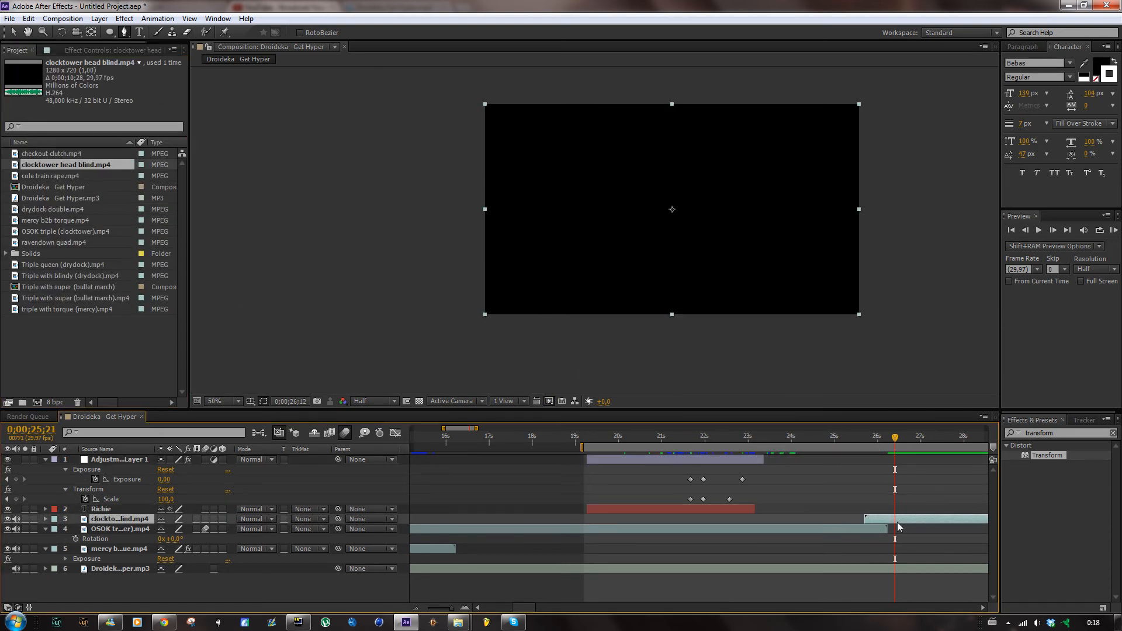
click(870, 437)
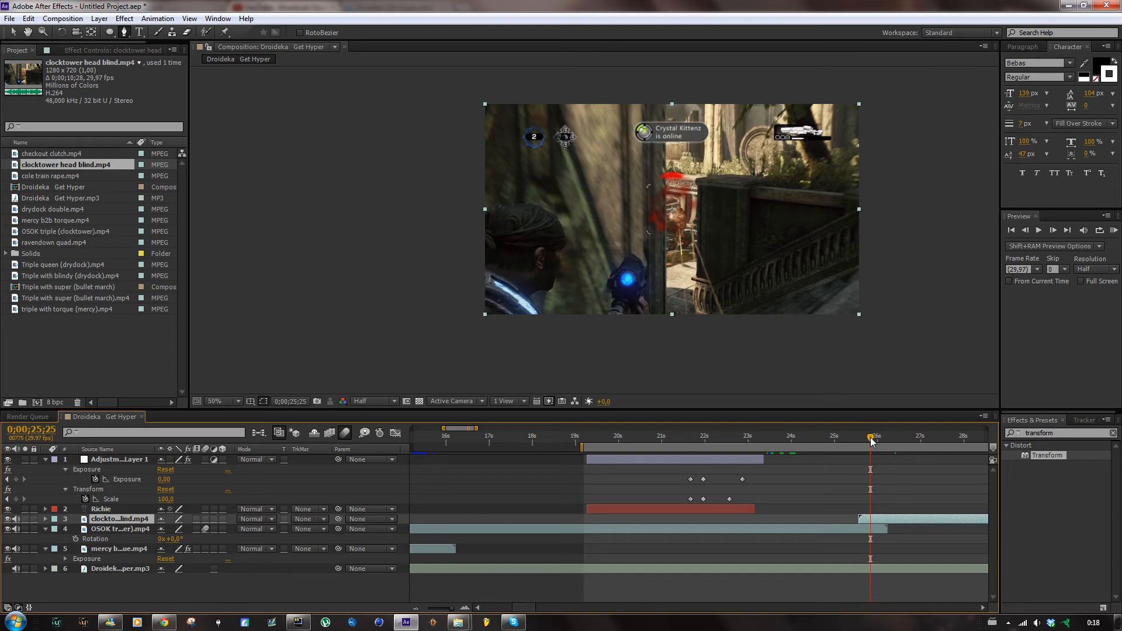
drag(870, 522, 864, 523)
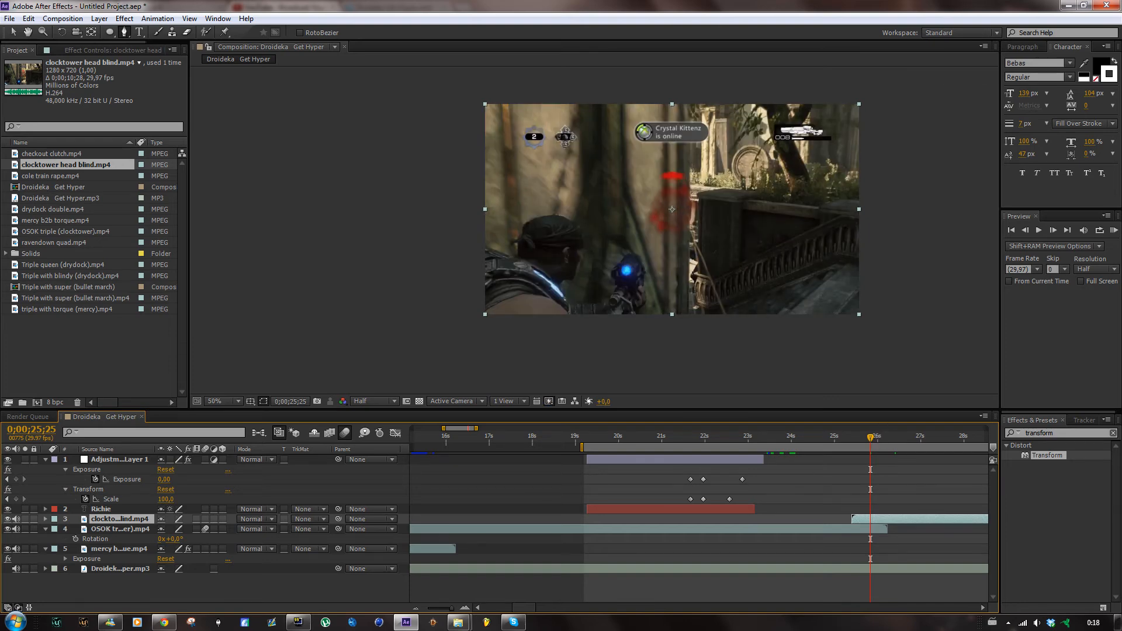
drag(871, 438, 864, 438)
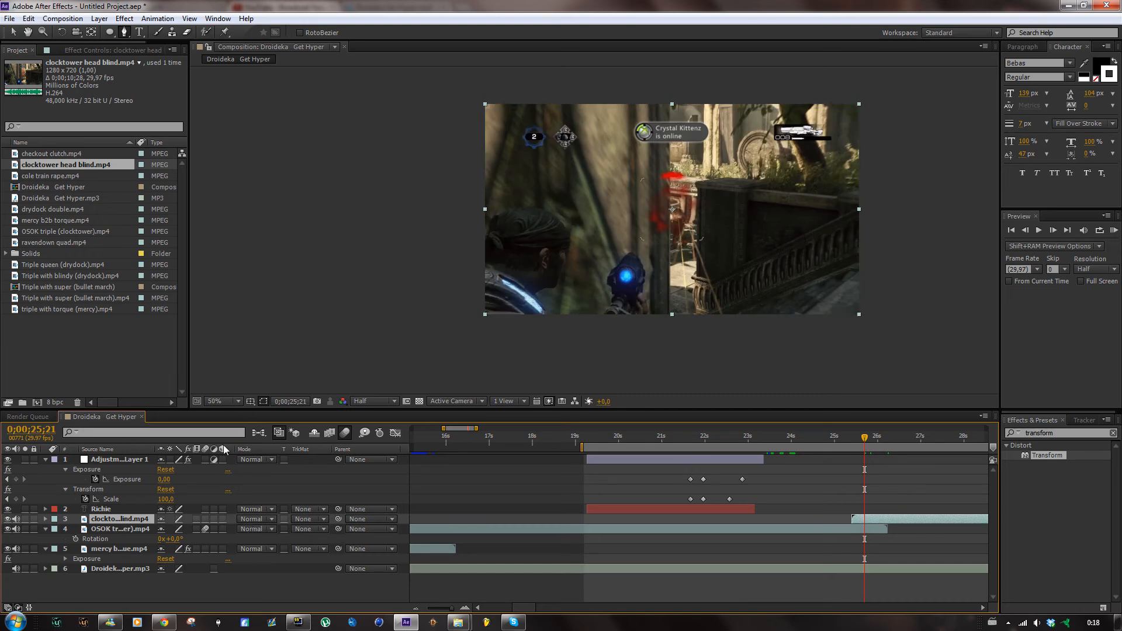
- Make the clocktower and OSOK clips 3D layers and reveal the clocktower clip's rotation properties
click(222, 519)
click(222, 529)
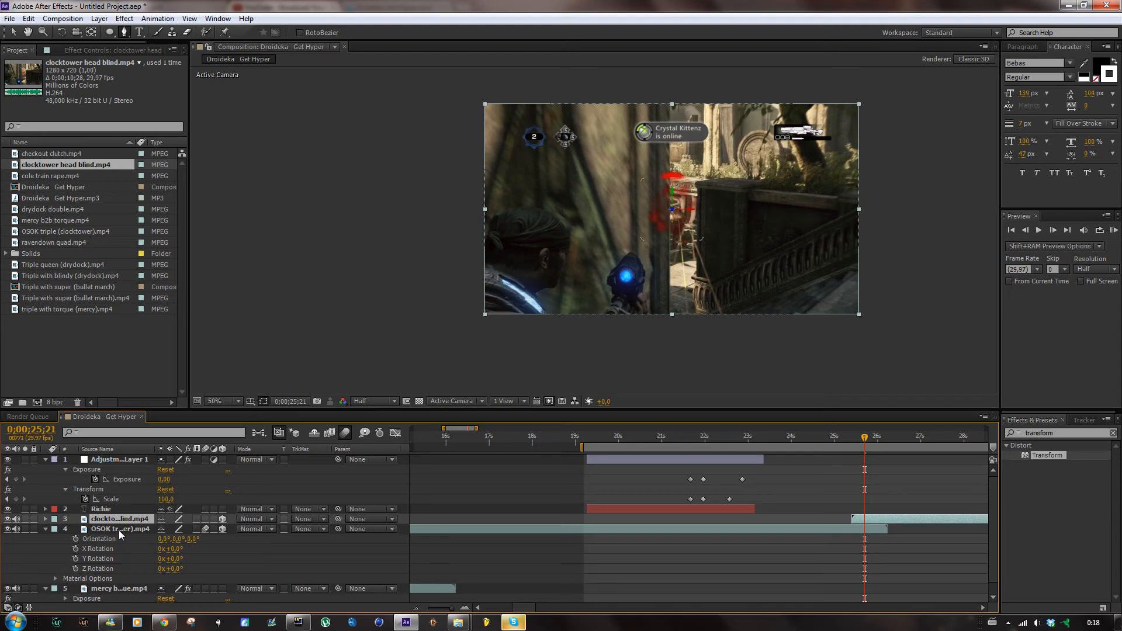
key(r)
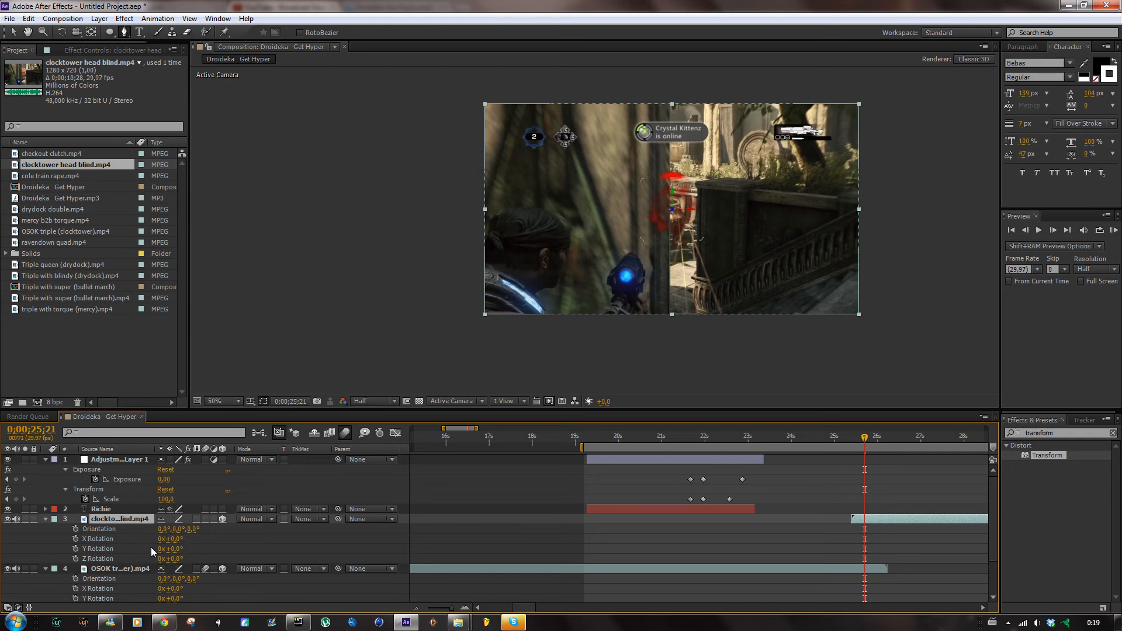
- Try large X, Y and Z Rotation amounts on the clocktower clip one at a time, undoing each
drag(176, 539, 353, 539)
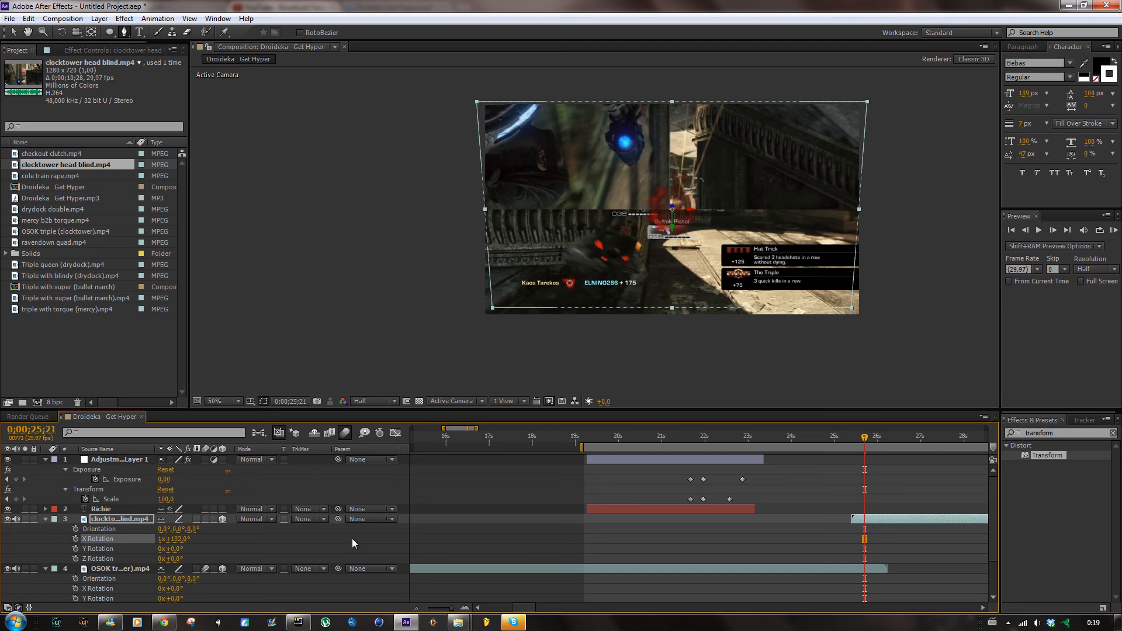
key(ctrl+z)
key(ctrl+z)
drag(176, 548, 496, 547)
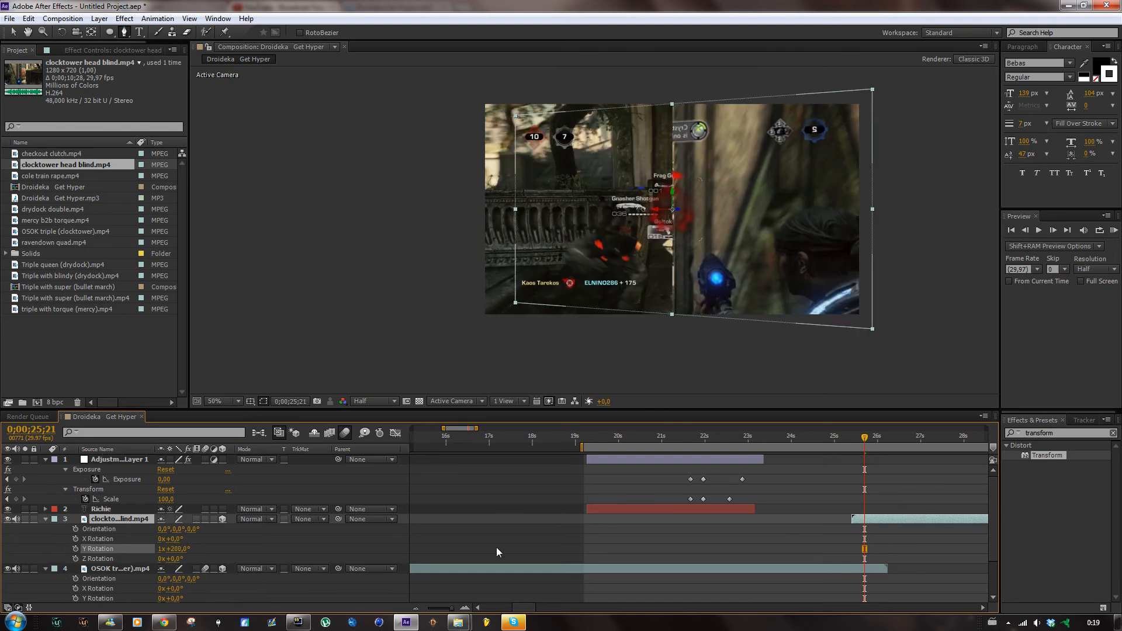
key(ctrl+z)
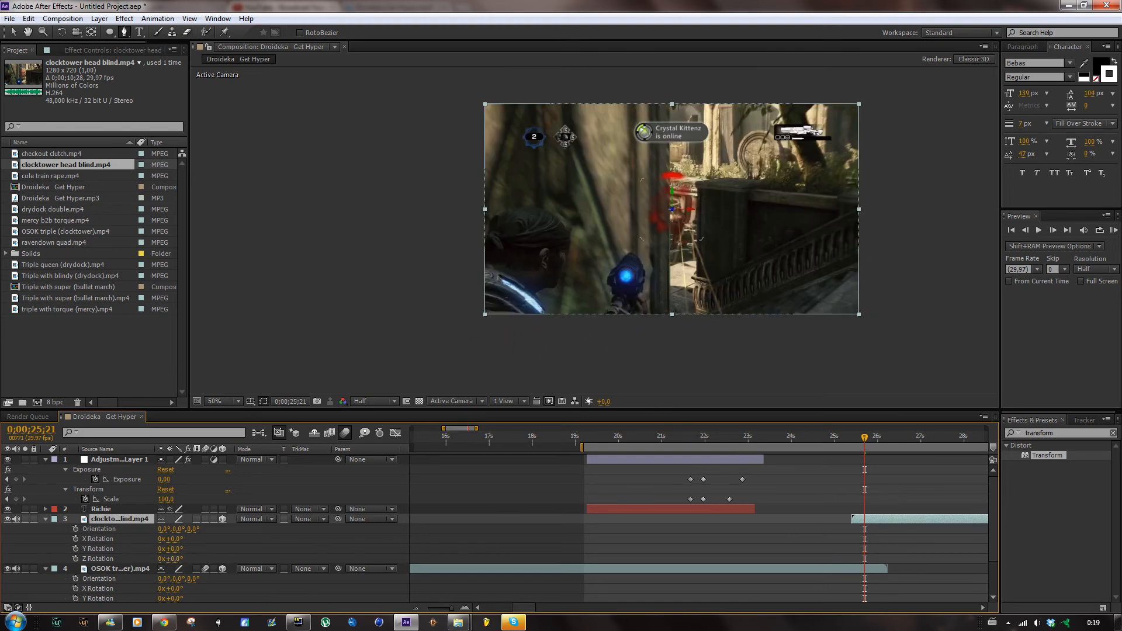
drag(168, 558, 478, 553)
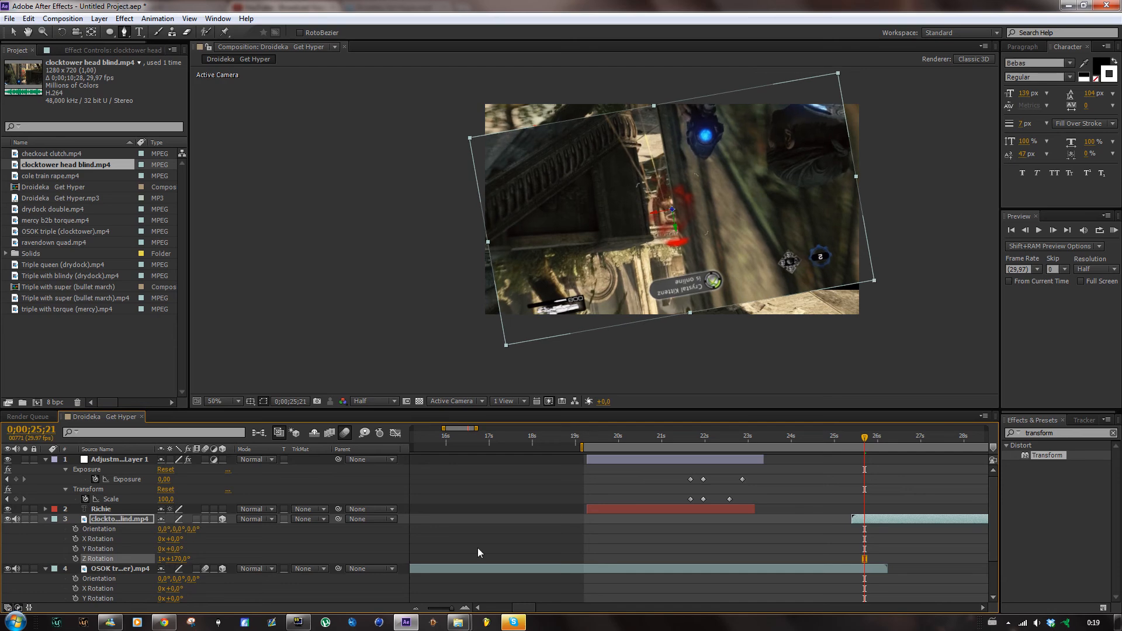
key(ctrl+z)
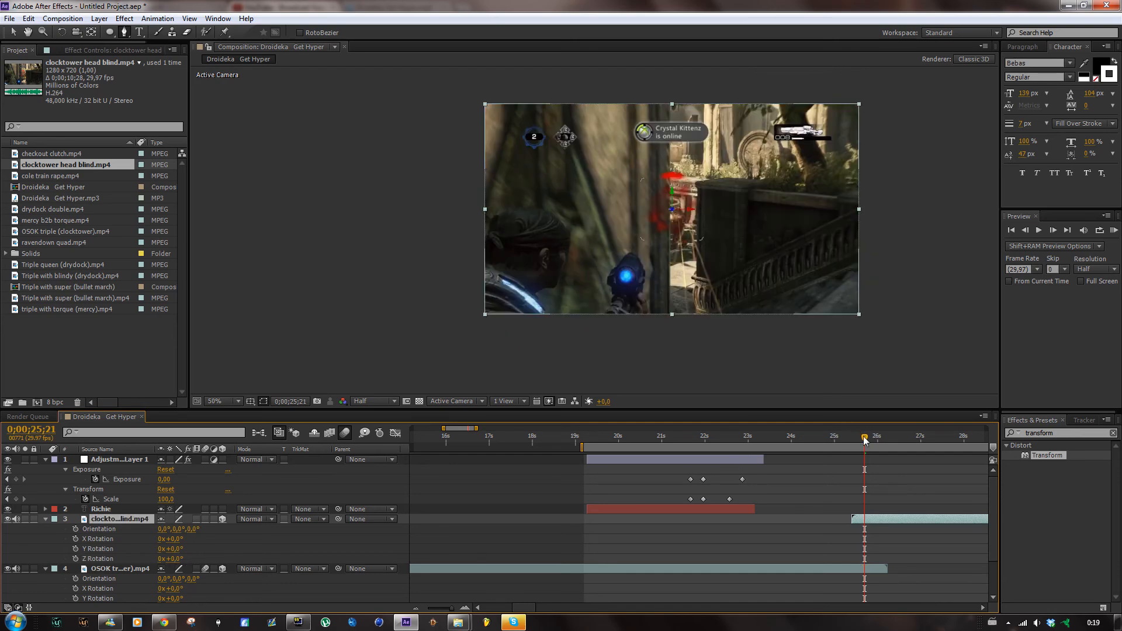
- Trim the OSOK clip's end back to about 24.8 seconds, before the clocktower clip starts
click(100, 18)
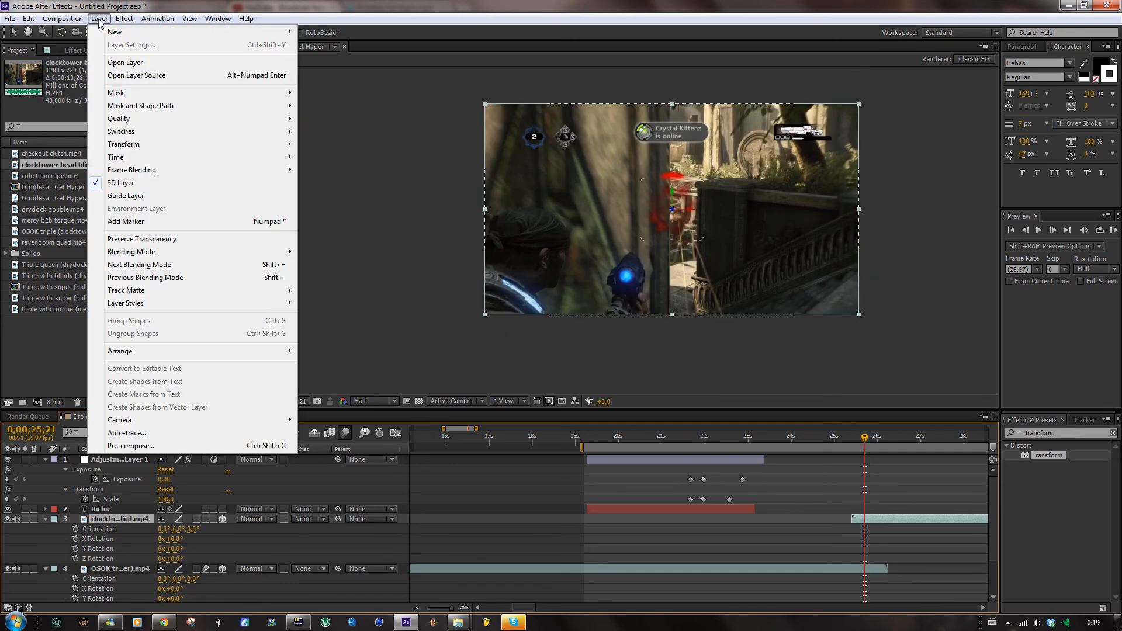
click(886, 569)
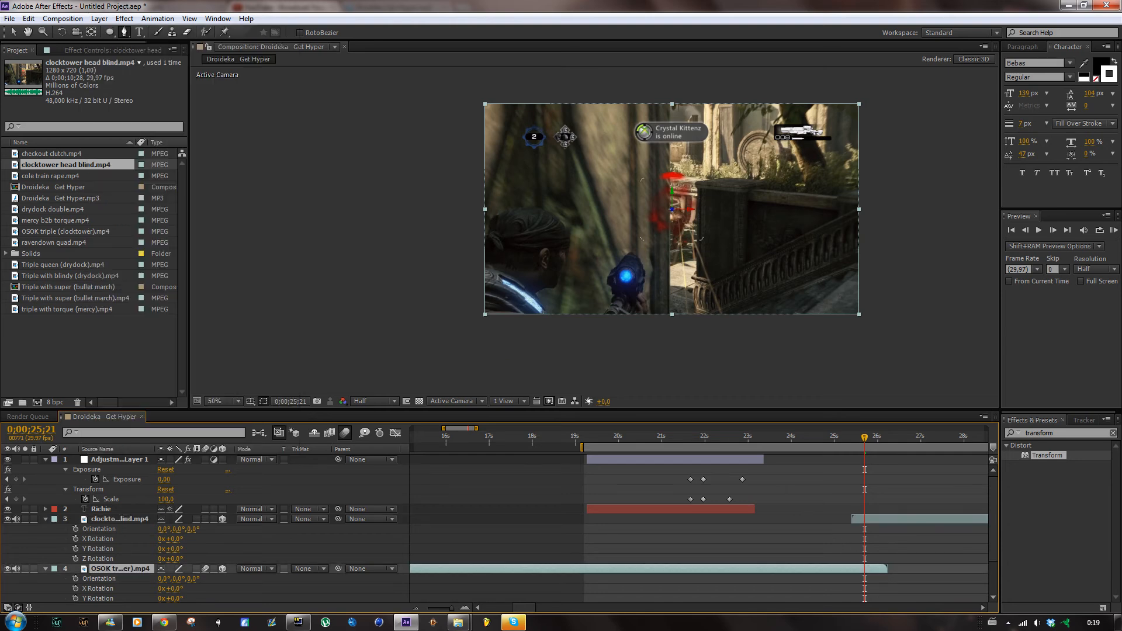
click(866, 522)
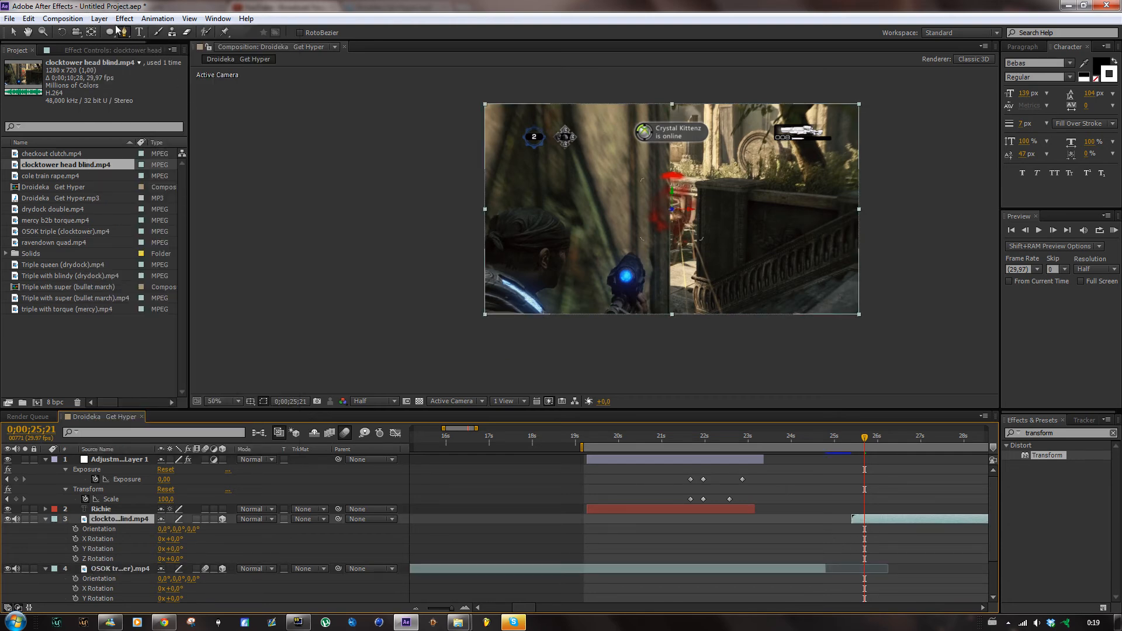
- Add a two-node camera layer named Camera 1 with the 35mm preset
click(99, 18)
mouse_move(111, 33)
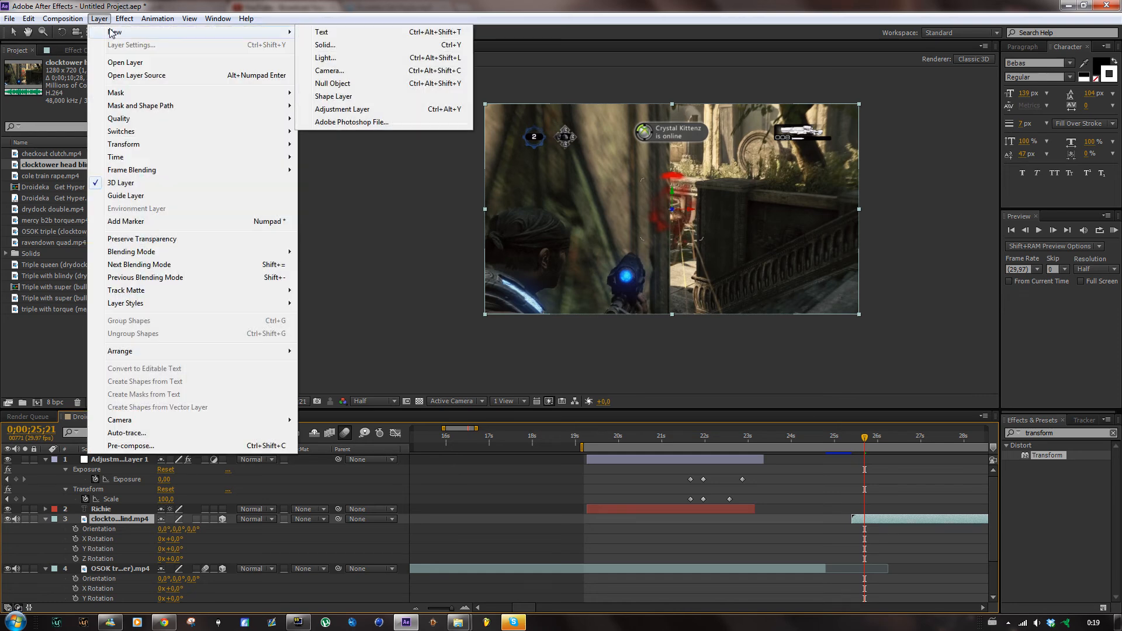
click(347, 71)
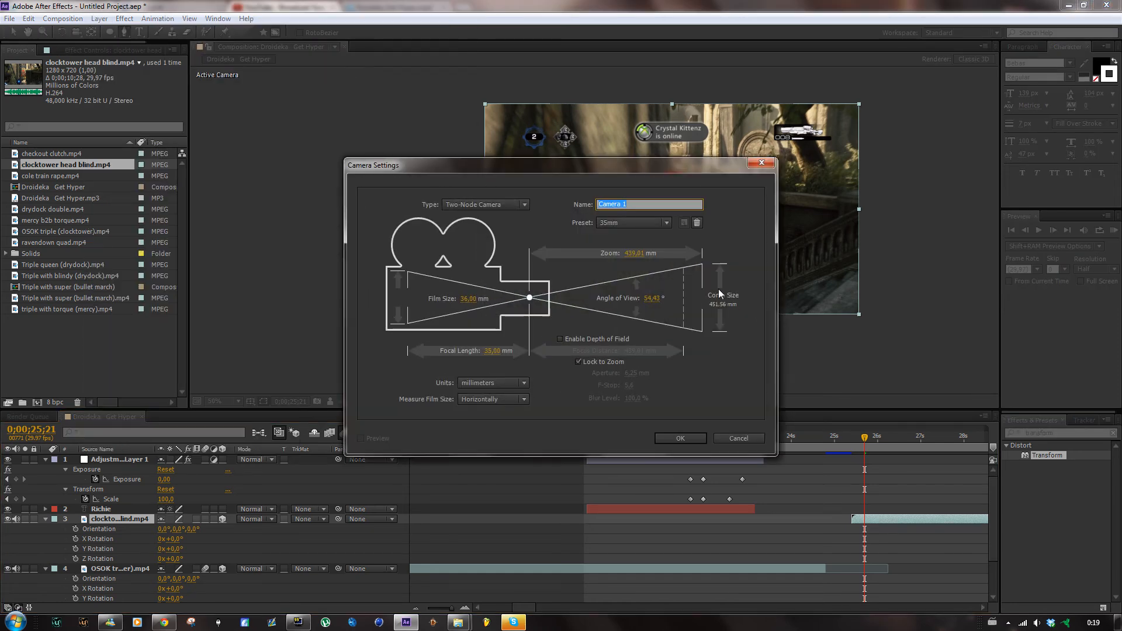
click(684, 436)
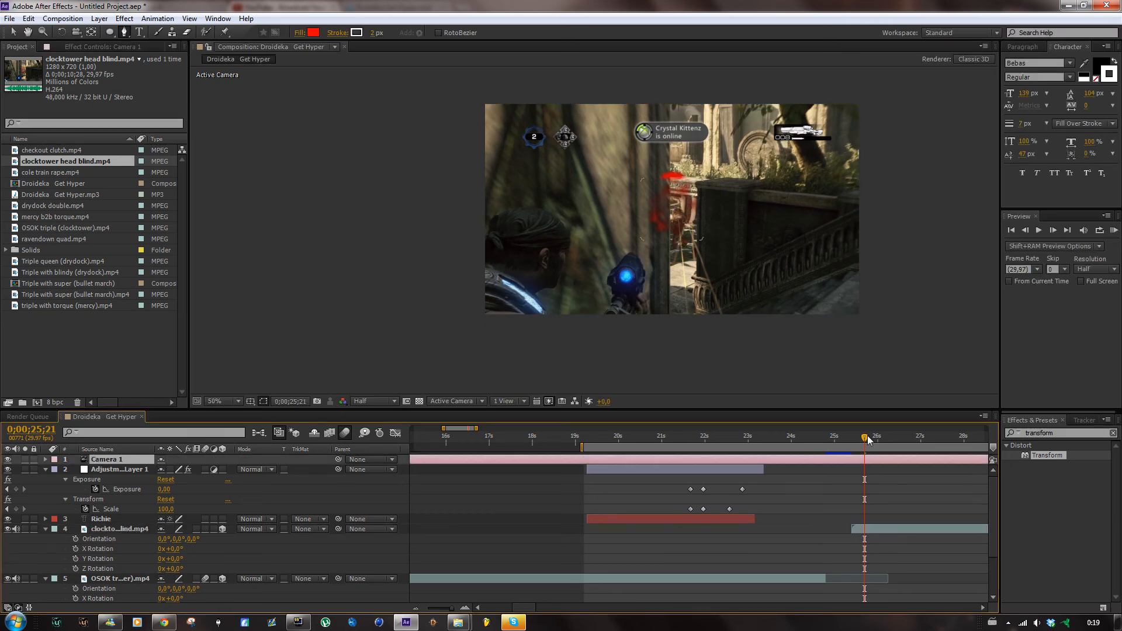
click(881, 529)
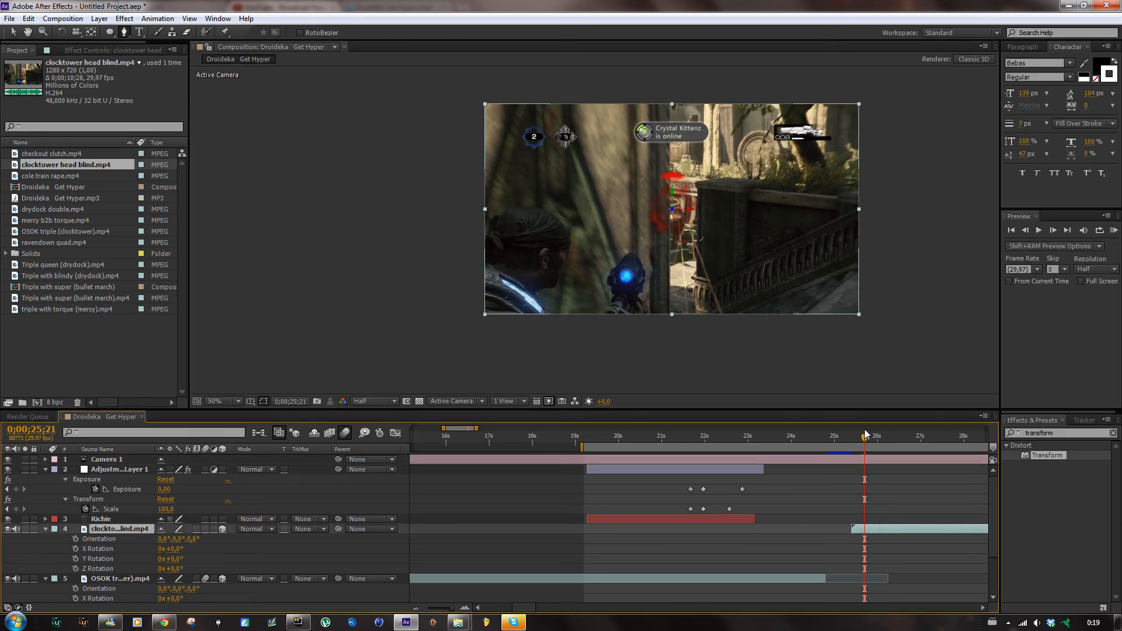
click(839, 459)
click(881, 540)
click(873, 526)
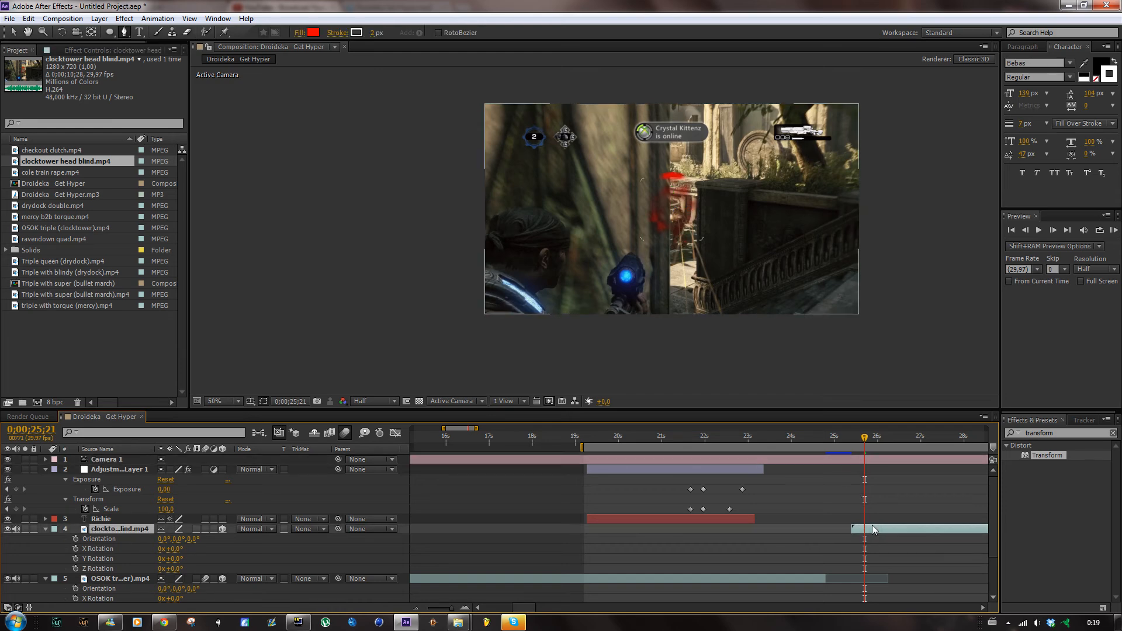
click(791, 461)
click(903, 528)
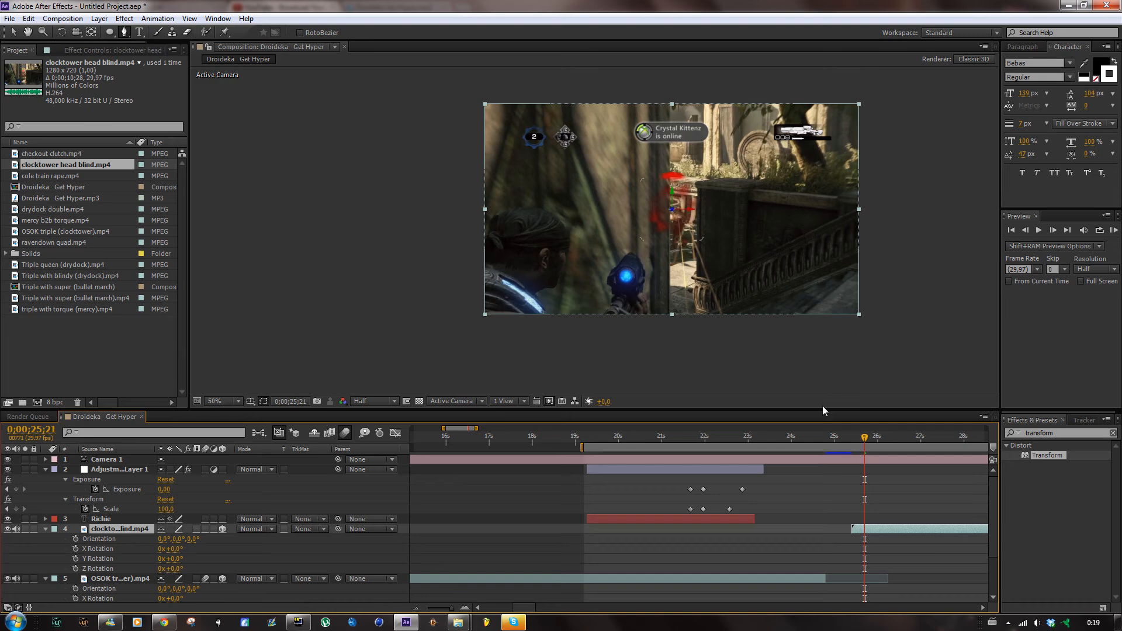
- Use the Unified Camera tool to pull the camera far back from the clocktower clip and orbit it to a slight angle
click(78, 33)
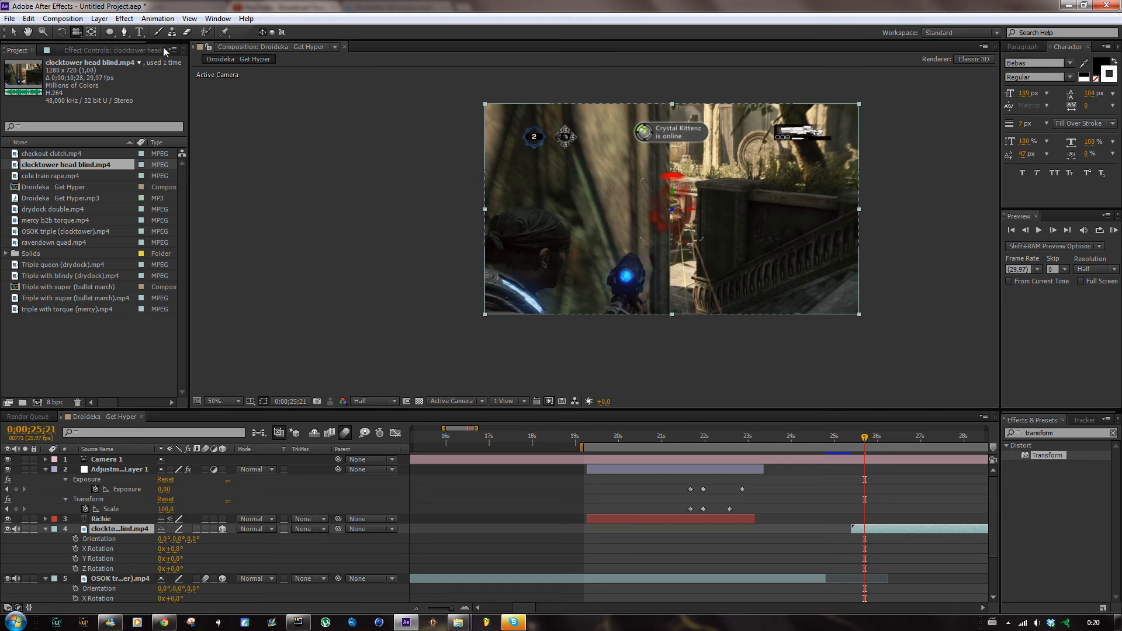
drag(631, 222, 600, 354)
drag(655, 246, 669, 217)
- Delete the Camera 1 layer and undo the deletion
click(620, 459)
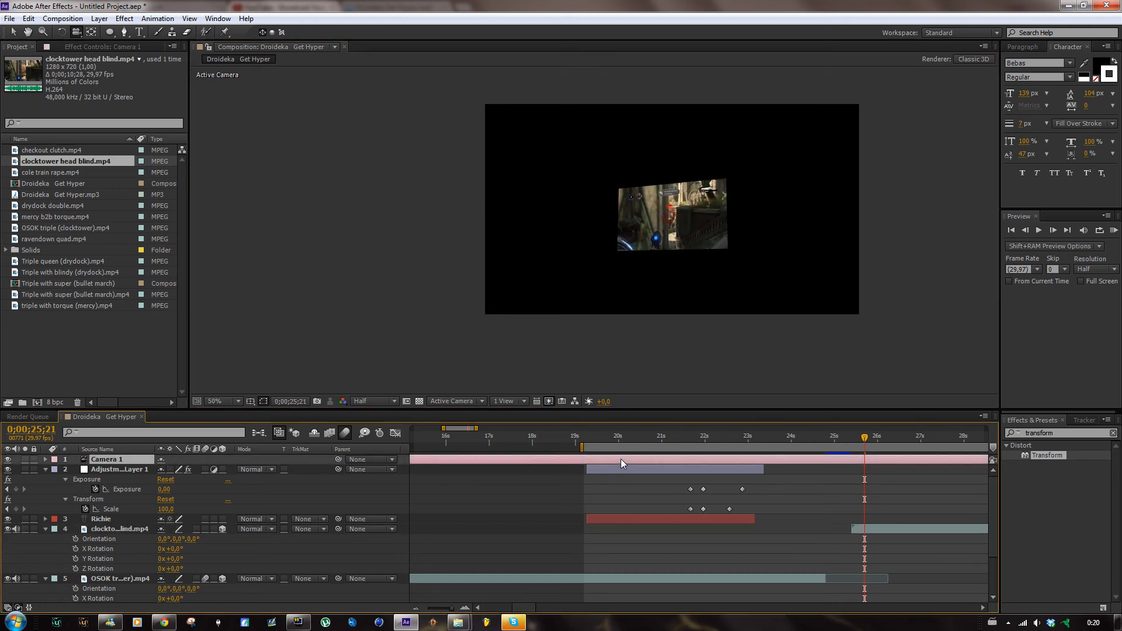
key(Delete)
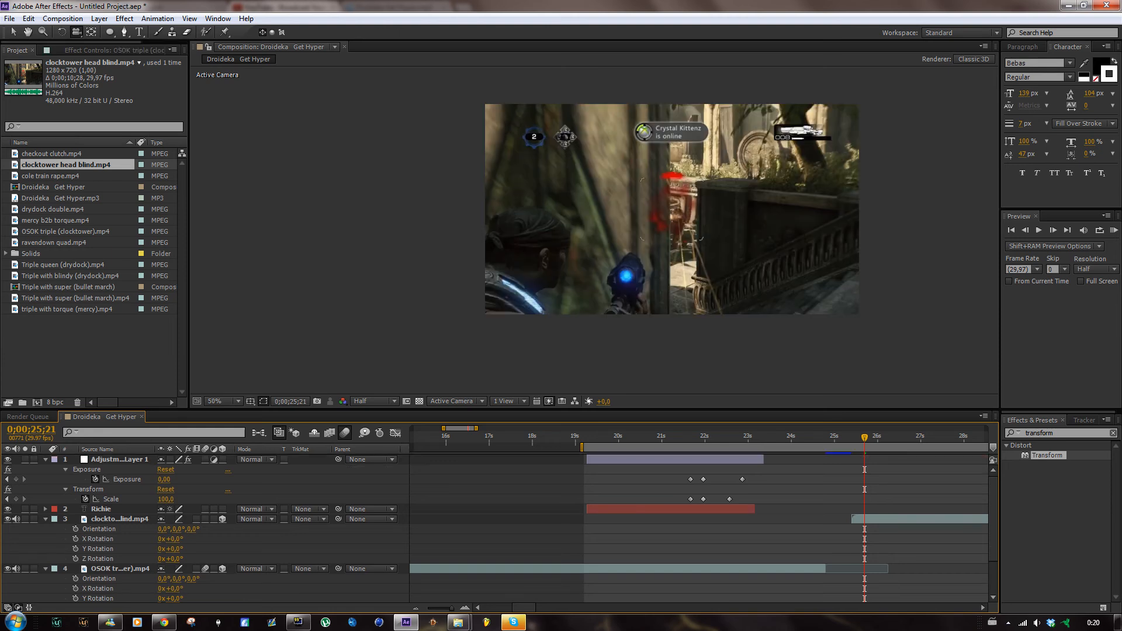
key(ctrl+z)
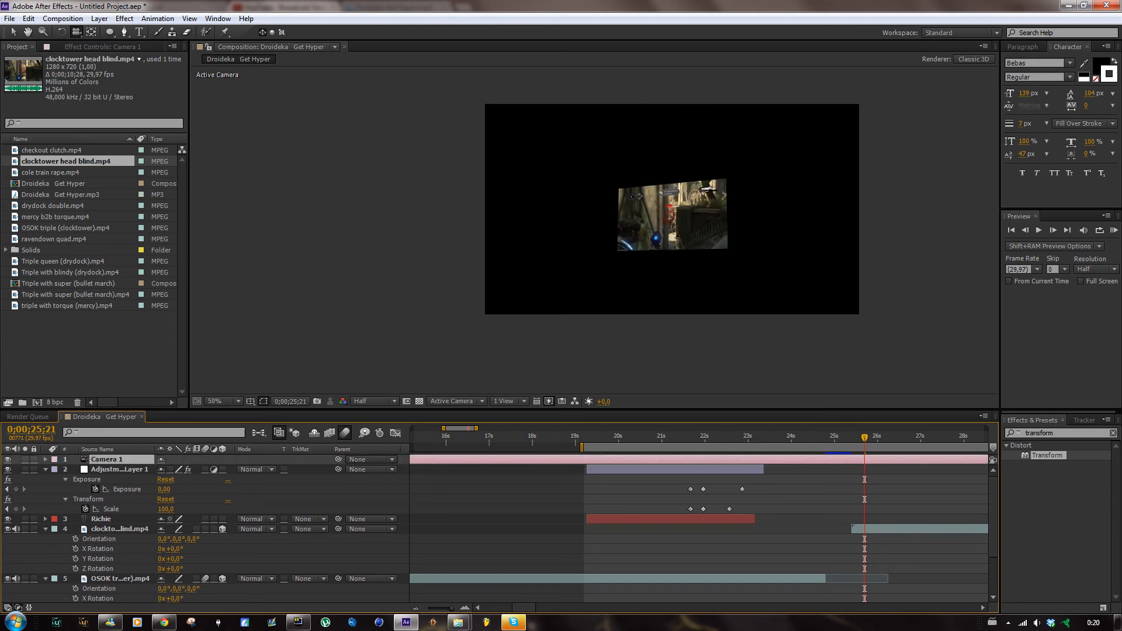
- Draw a text box above the tilted clocktower clip in the composition and enter the person's name in capitals
click(139, 32)
drag(576, 145, 707, 200)
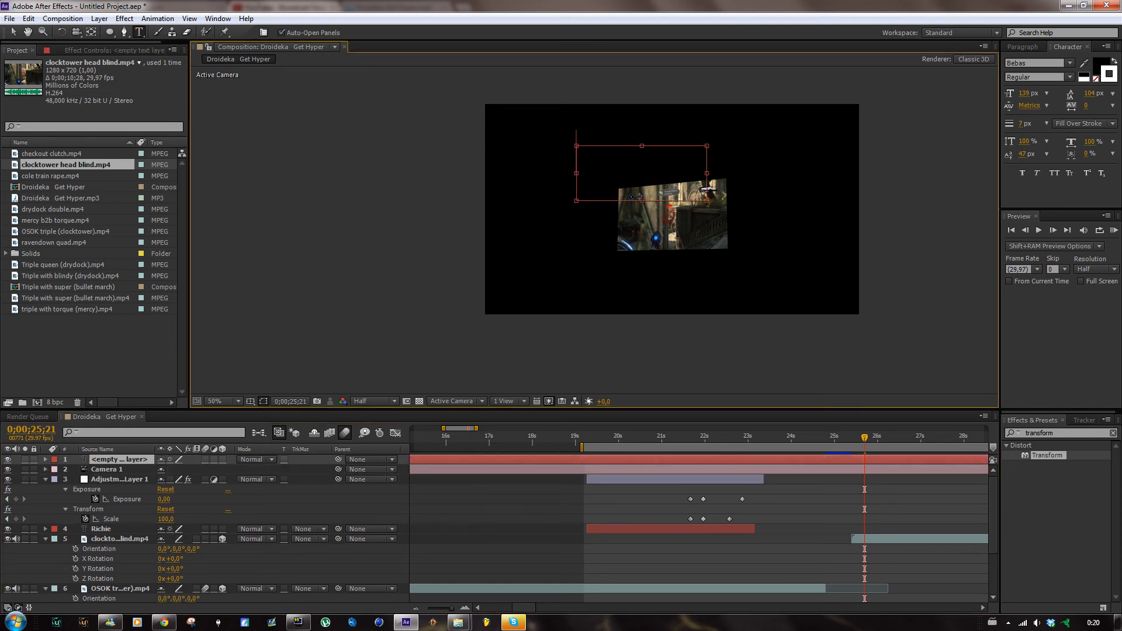
text(HAIDER)
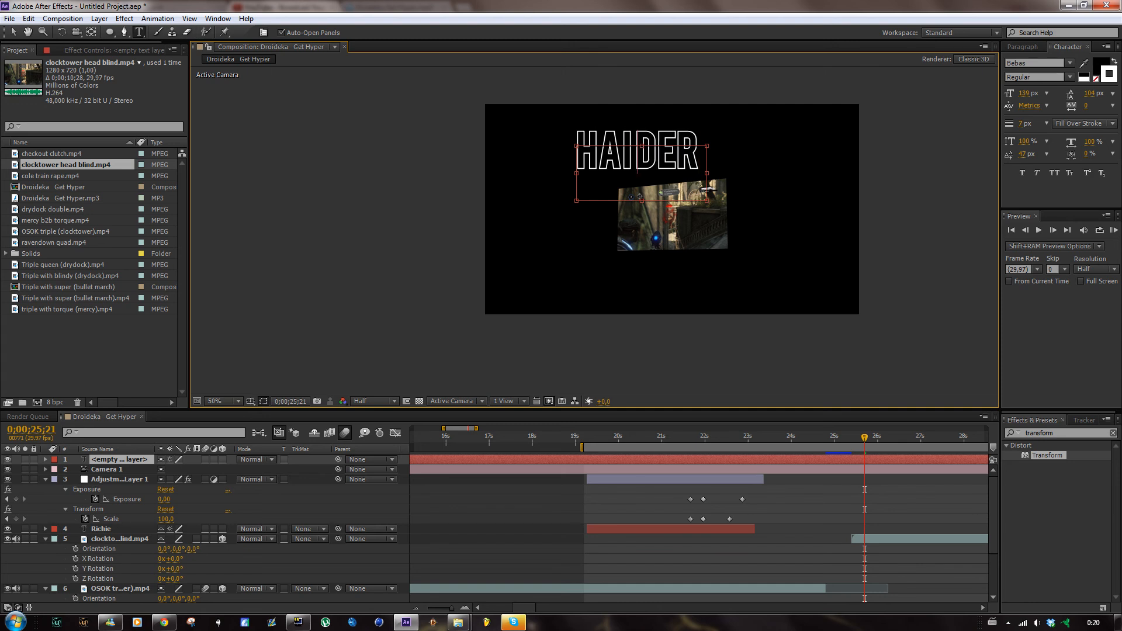
- Select the letters of the name text, finish editing it, and make its layer a 3D layer
key(shift+Left)
key(shift+Left)
key(shift+Left)
key(shift+Left)
key(shift+Left)
key(shift+Left)
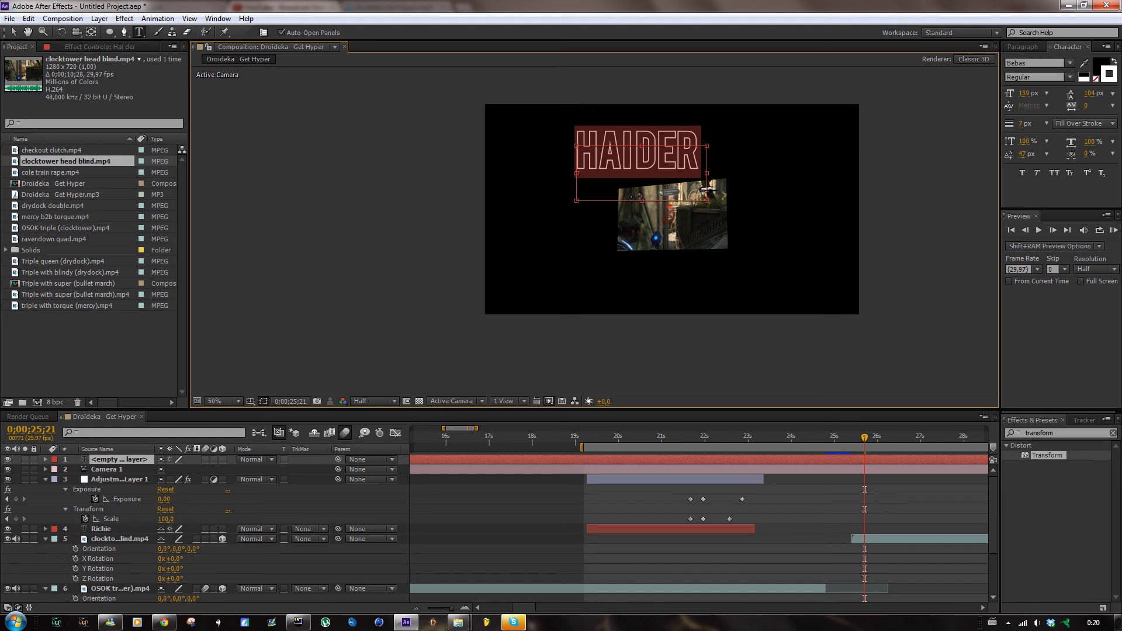
click(454, 461)
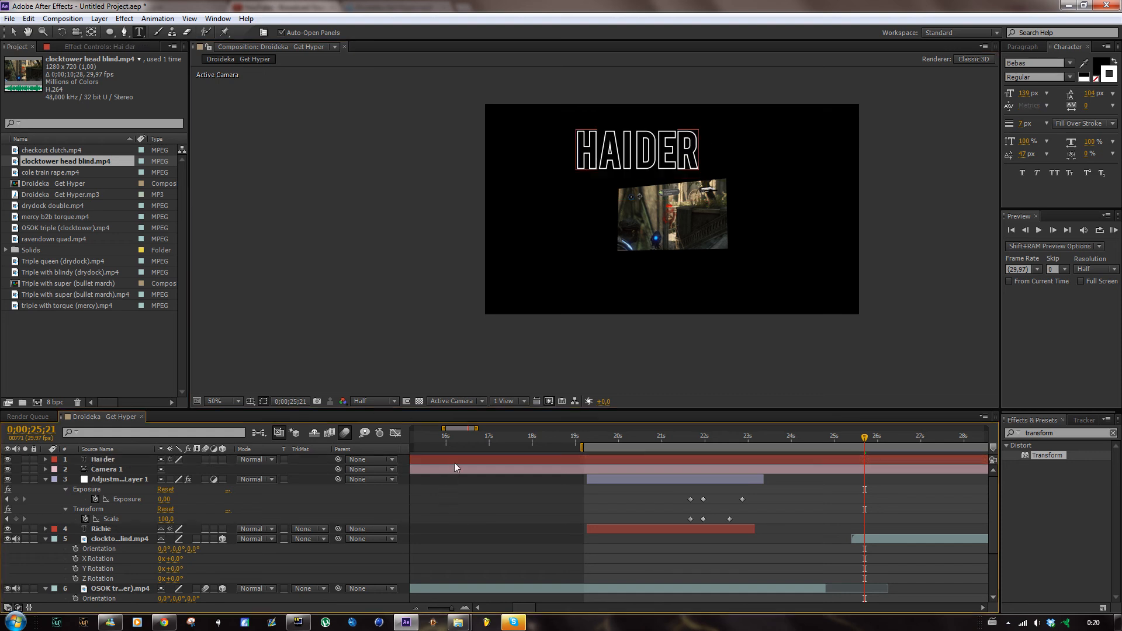
click(222, 459)
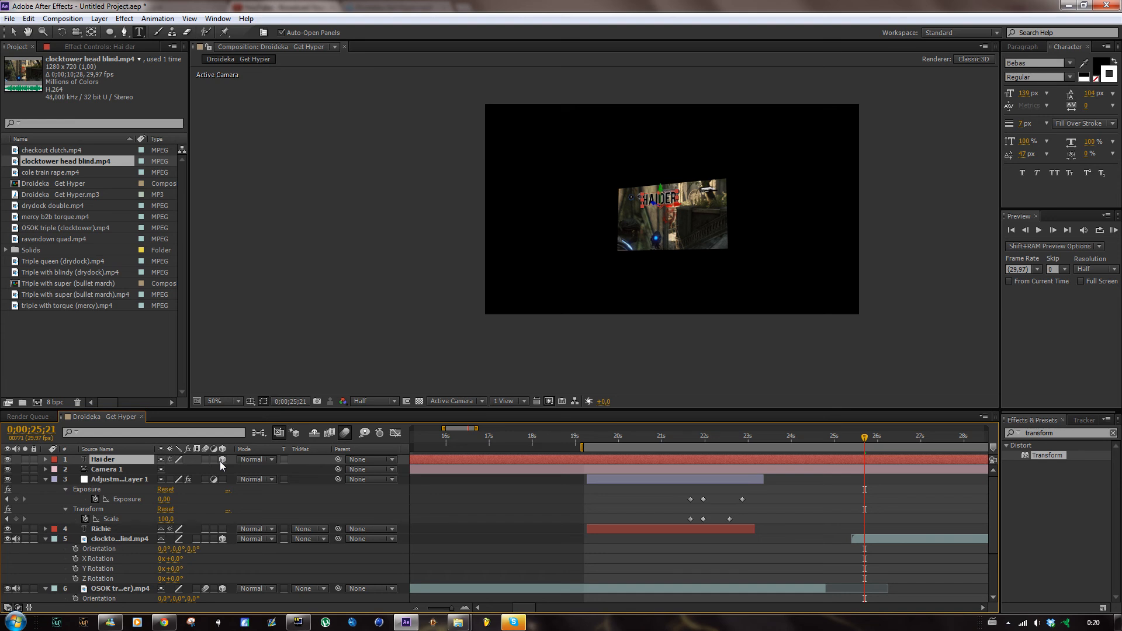
- Move the 3D name text to above and left of the clocktower clip and set its Y Rotation to -30°
click(12, 31)
drag(656, 210, 594, 165)
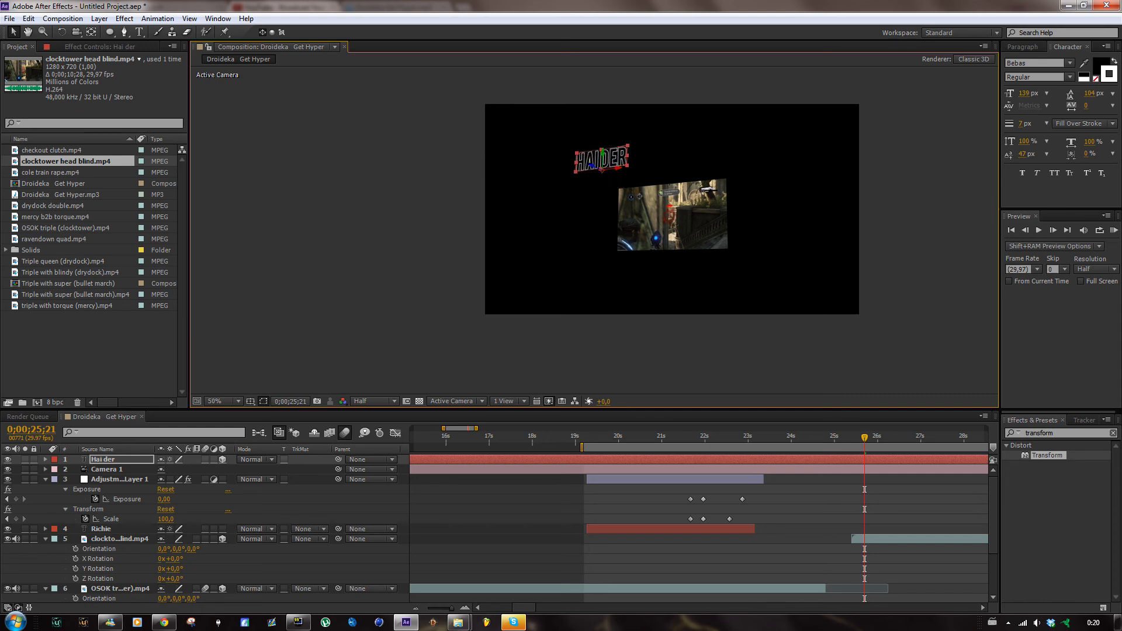
key(r)
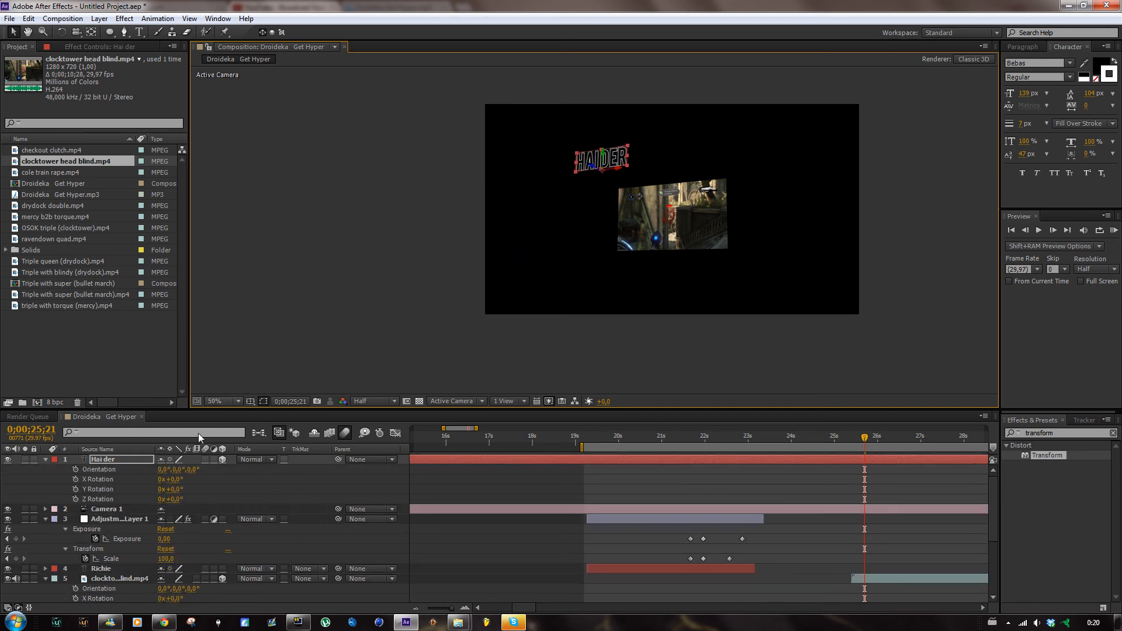
drag(176, 489, 156, 489)
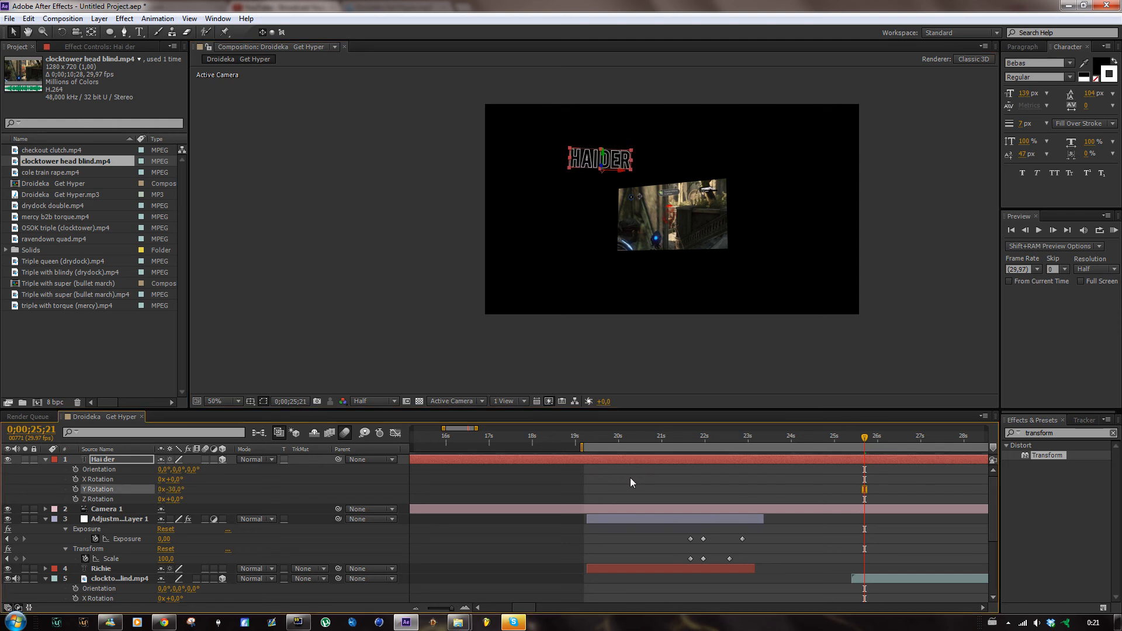
click(651, 458)
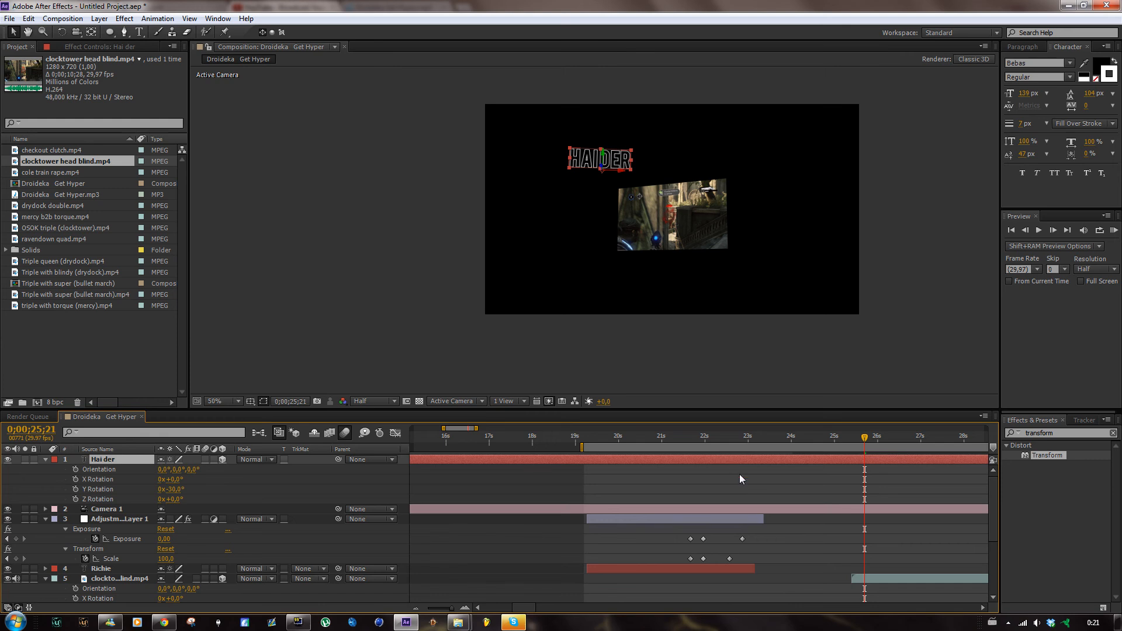
- Orbit and move Camera 1 around the name text and clocktower clip with the Unified Camera tool, ending with the clip filling the frame
click(748, 510)
click(81, 32)
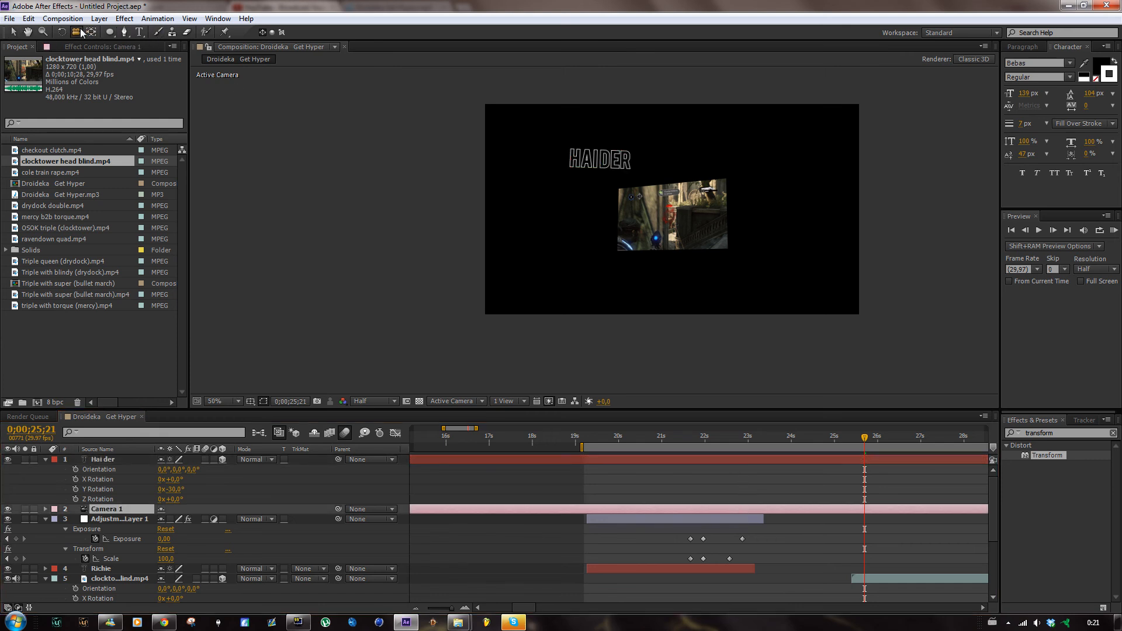
click(110, 35)
mouse_move(672, 227)
mouse_down()
mouse_move(672, 187)
mouse_move(672, 292)
mouse_move(672, 219)
mouse_up()
mouse_move(672, 280)
mouse_down()
mouse_move(671, 219)
mouse_move(672, 274)
mouse_up()
drag(649, 234, 660, 266)
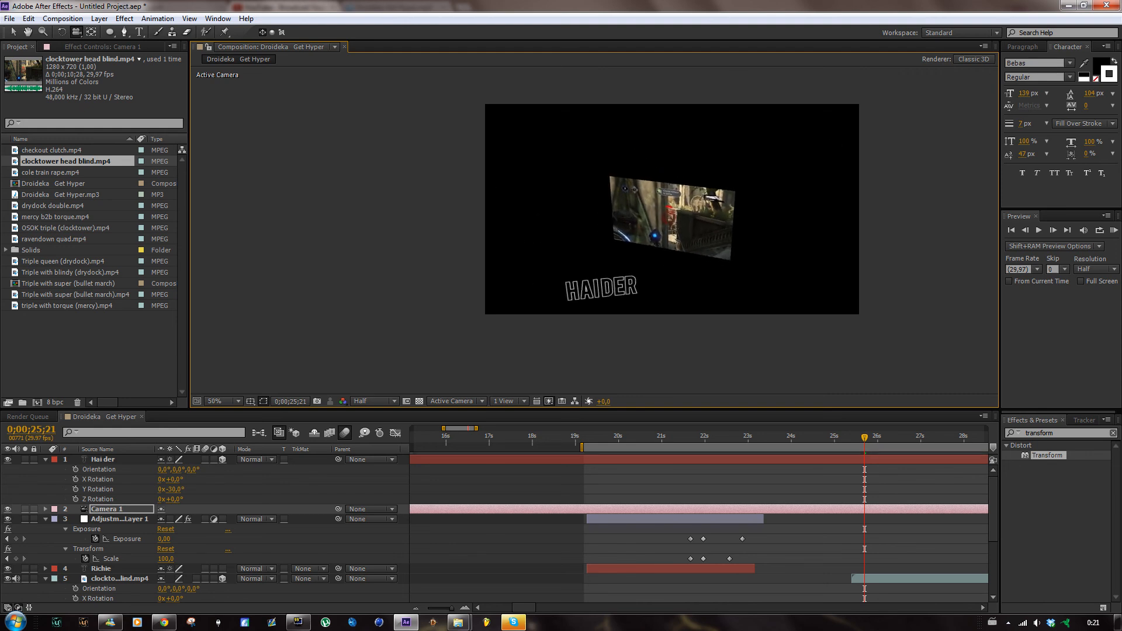
drag(660, 263, 674, 229)
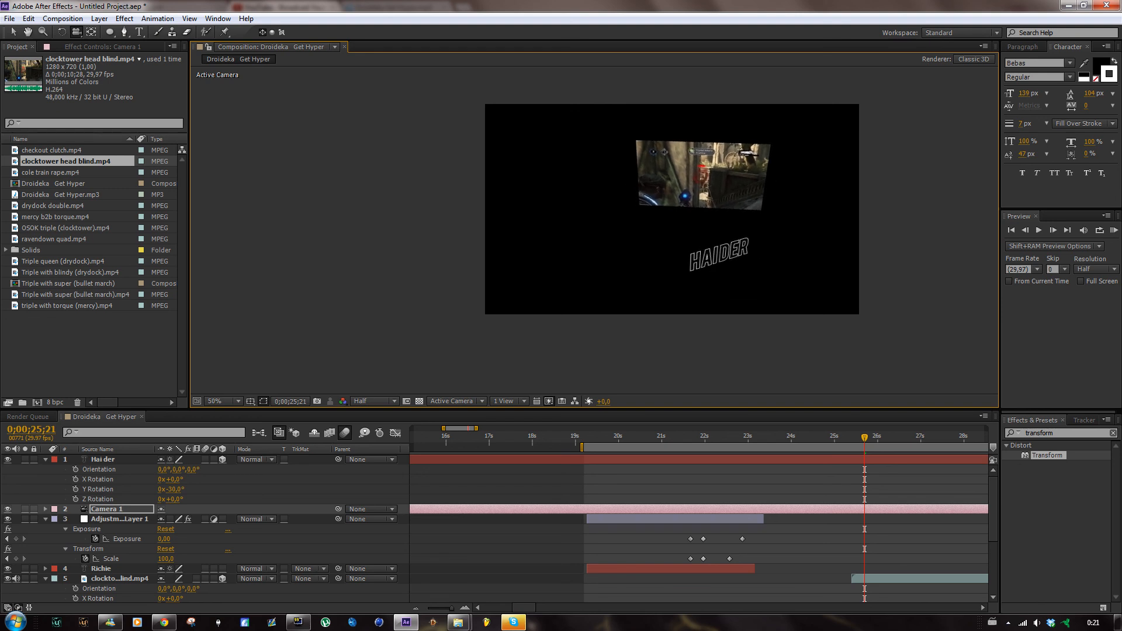
drag(689, 215, 605, 231)
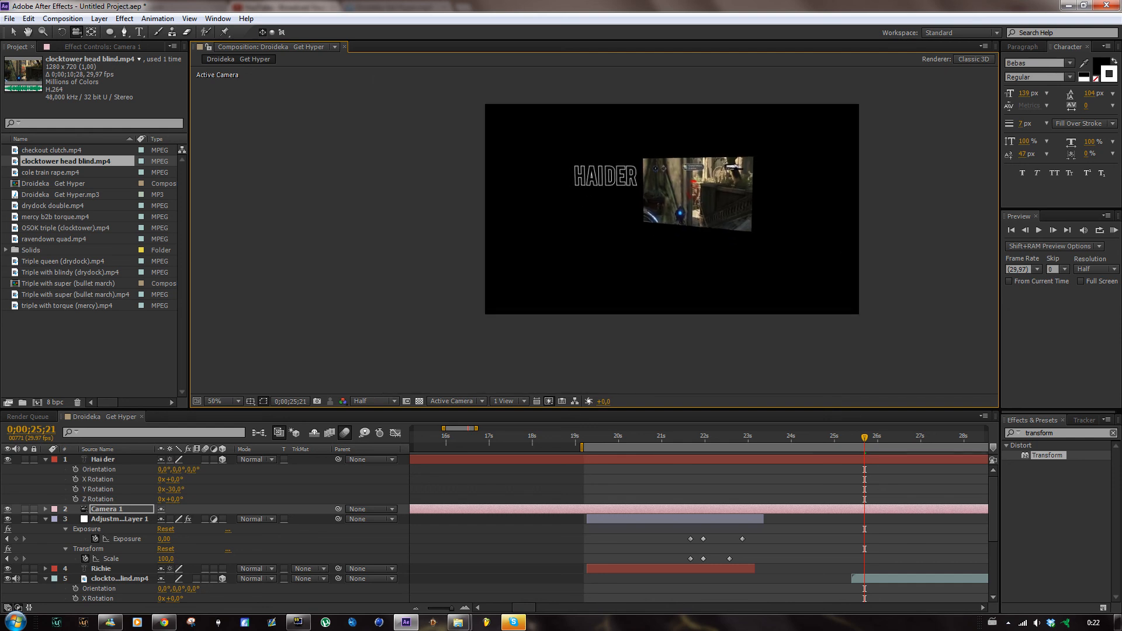
drag(606, 231, 672, 210)
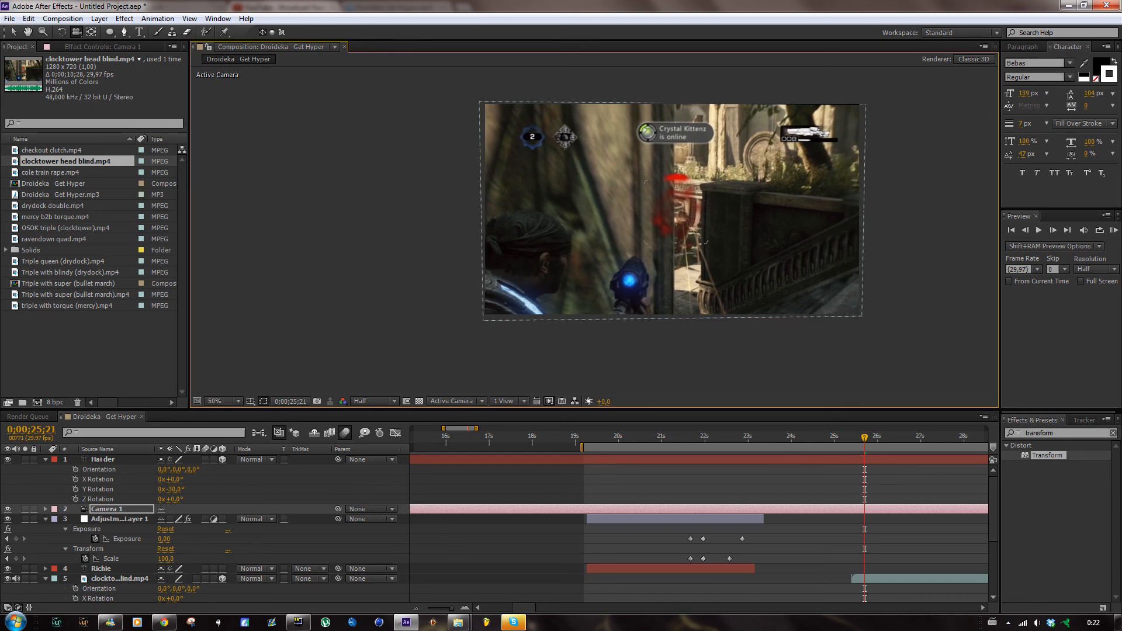
- Delete the Camera 1 layer and undo the deletion
click(812, 506)
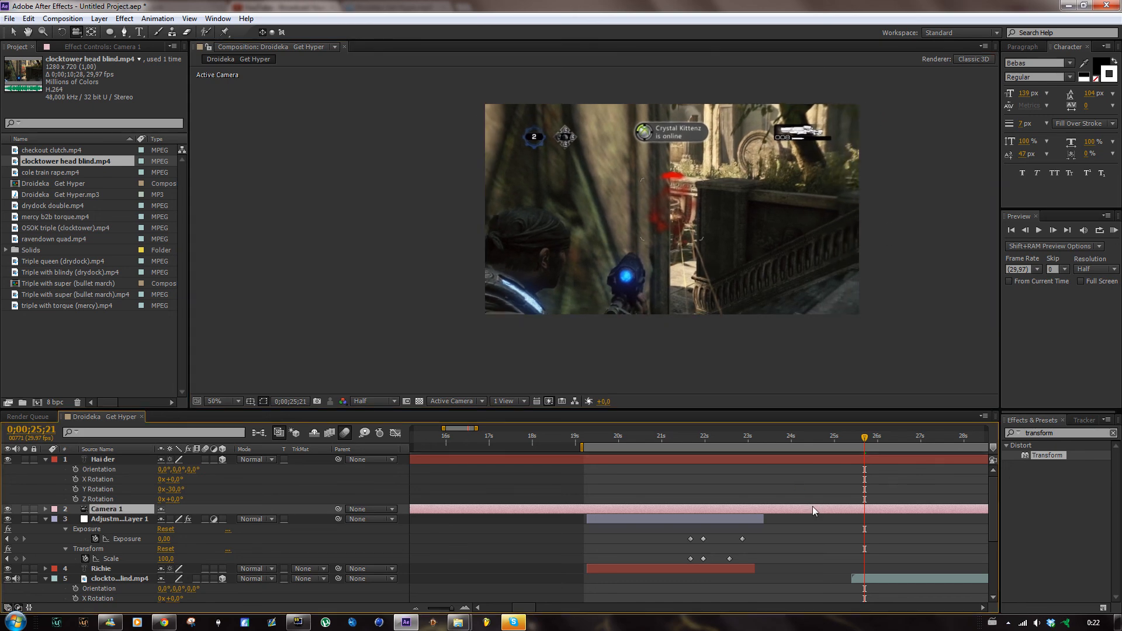
key(Delete)
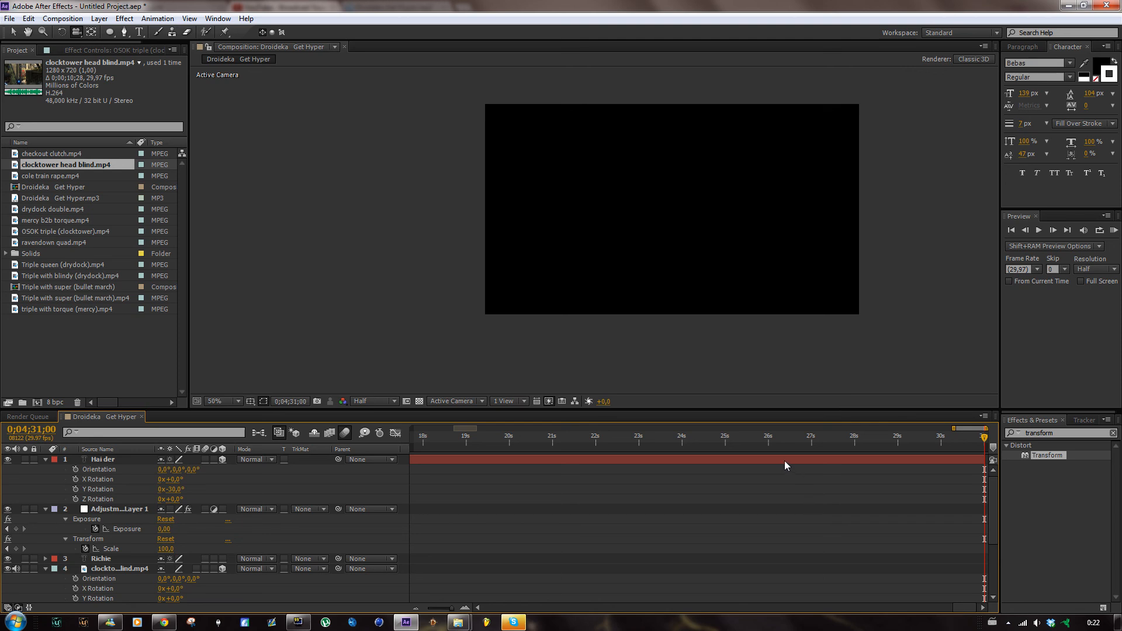
key(ctrl+z)
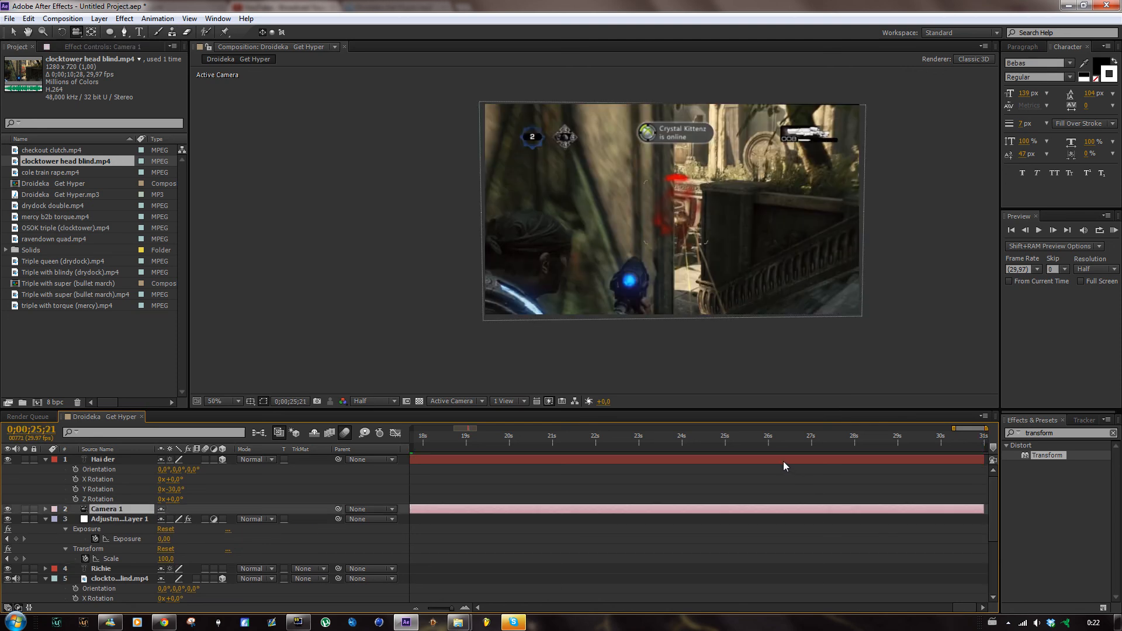
- Delete the Camera 1 layer and the 3D name text layer from the composition
click(767, 497)
mouse_move(452, 608)
mouse_down()
mouse_move(435, 612)
mouse_move(449, 612)
mouse_up()
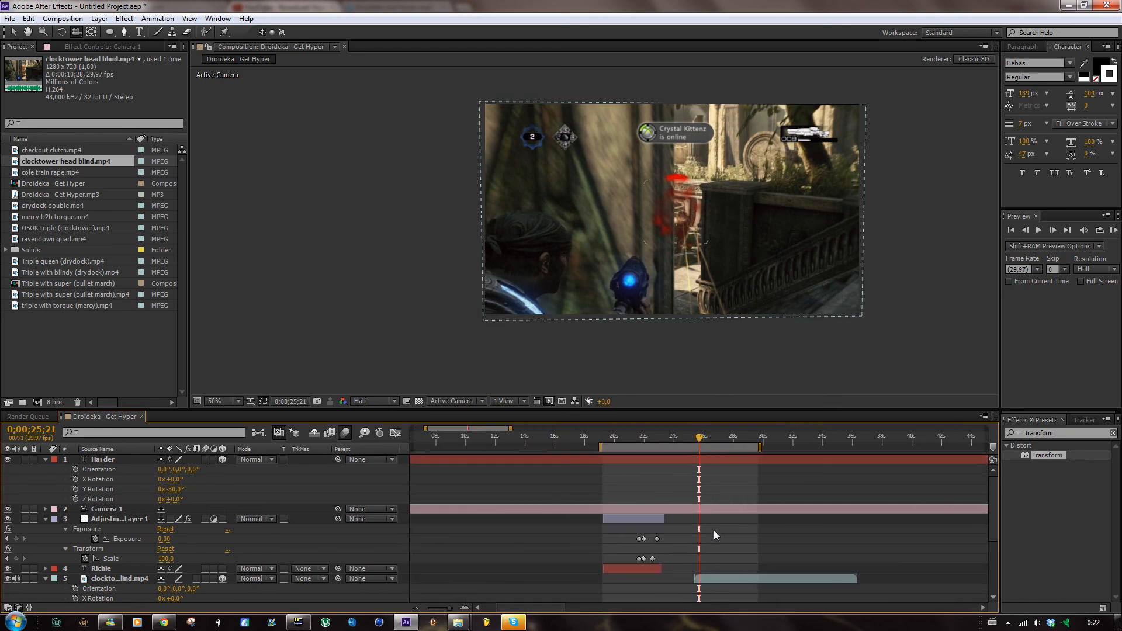
click(742, 512)
key(Delete)
click(732, 456)
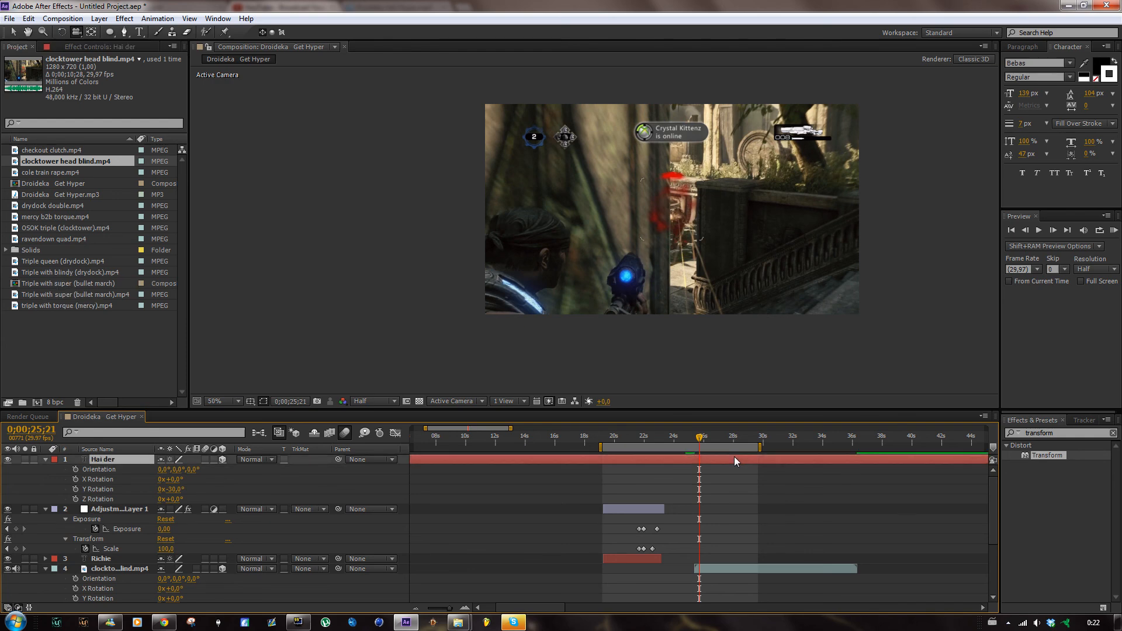
key(Delete)
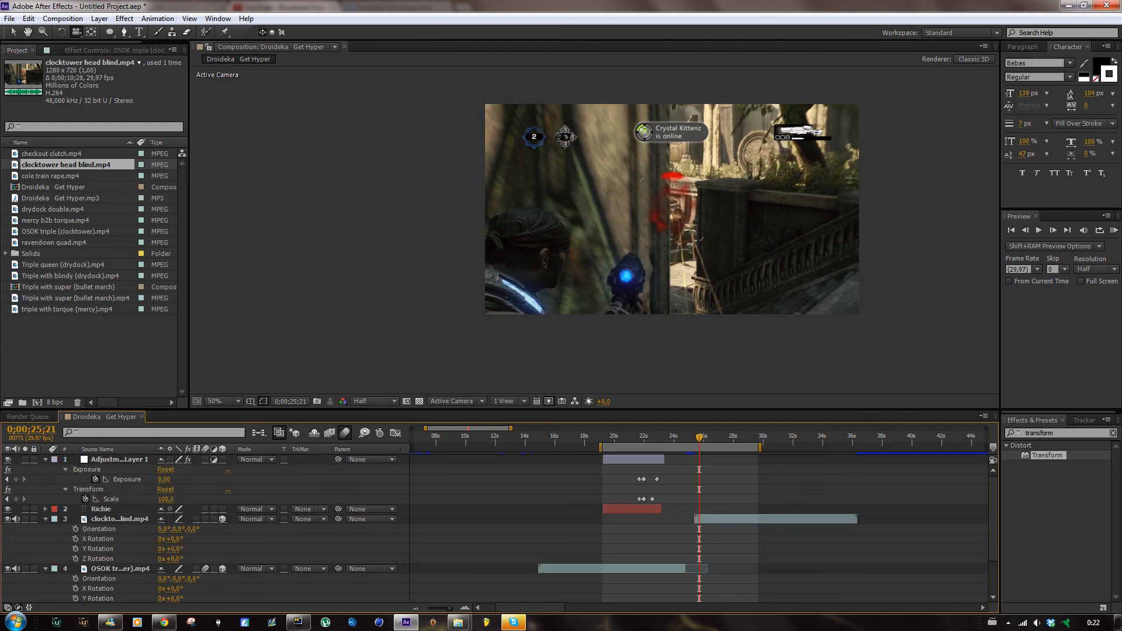
- Extend the end of the OSOK triple (clocktower) clip to overlap the clocktower head blind clip, and set the current time to 0;00;25;15
drag(685, 568, 708, 568)
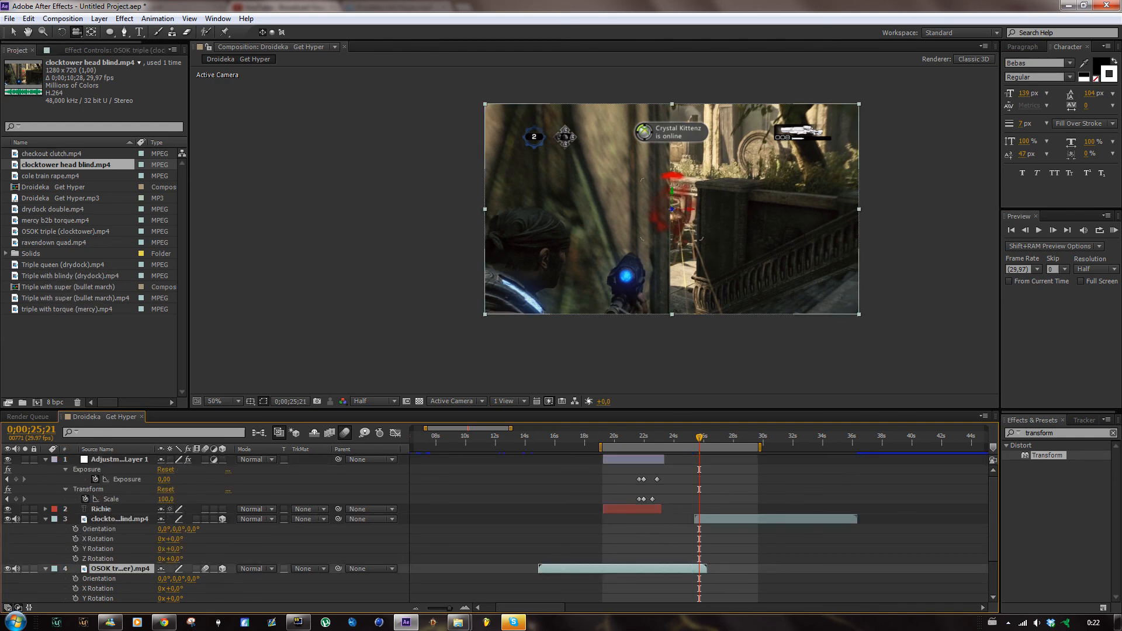
drag(696, 439, 695, 442)
click(706, 517)
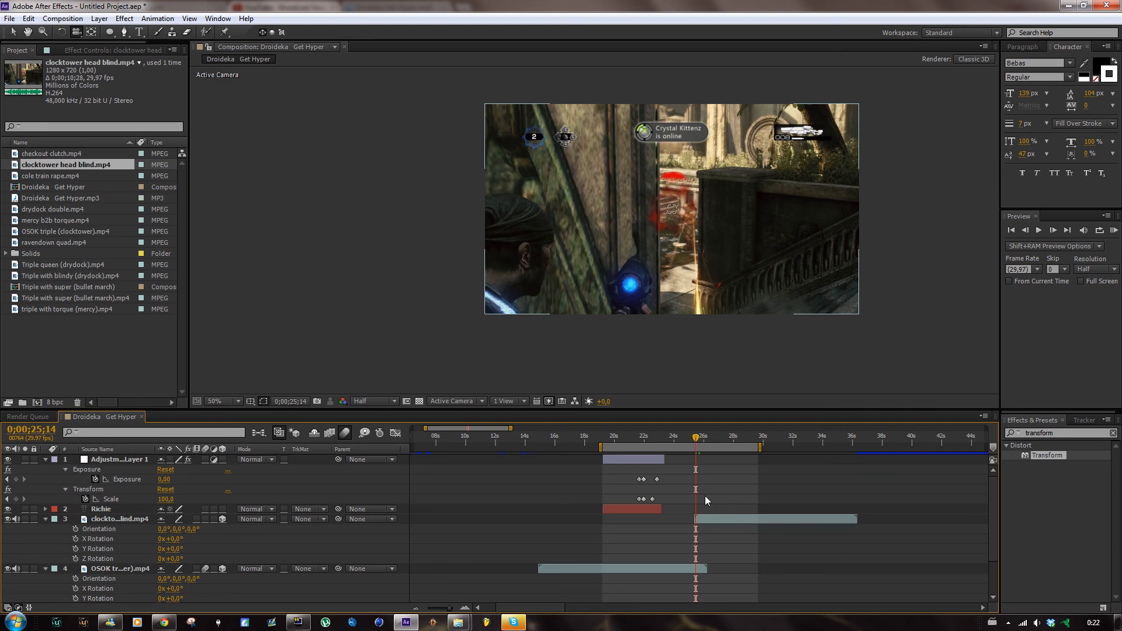
drag(694, 441, 695, 442)
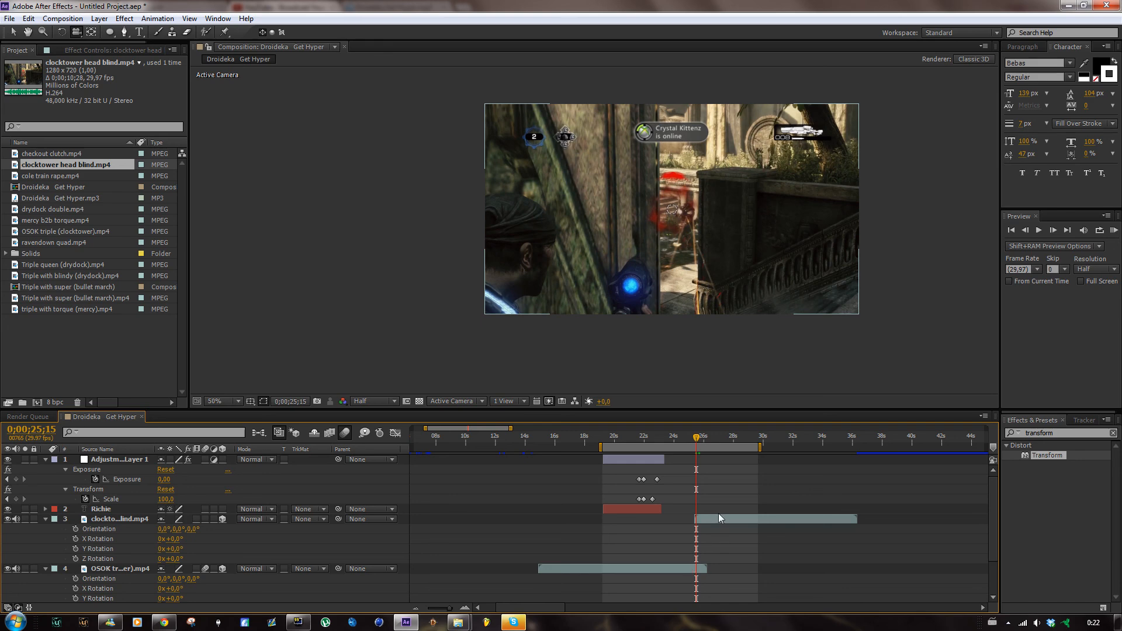
- Add Y Rotation keyframes to the OSOK triple and clocktower head blind clips at 0;00;25;15, setting the clocktower head blind value to -180°
click(688, 567)
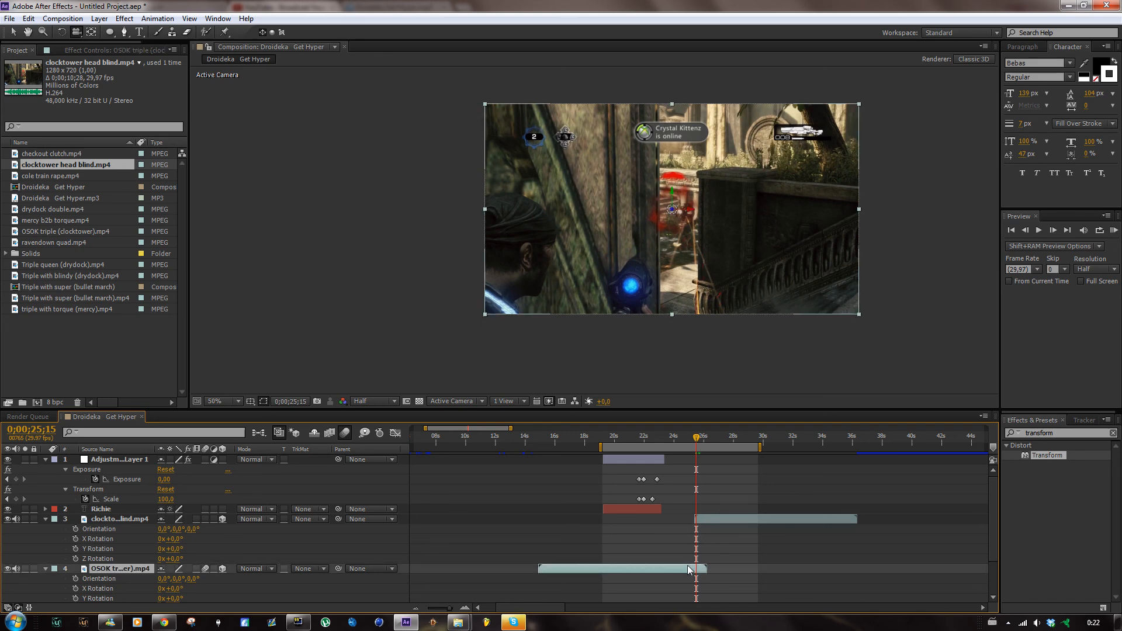
scroll(234, 519, down, 1)
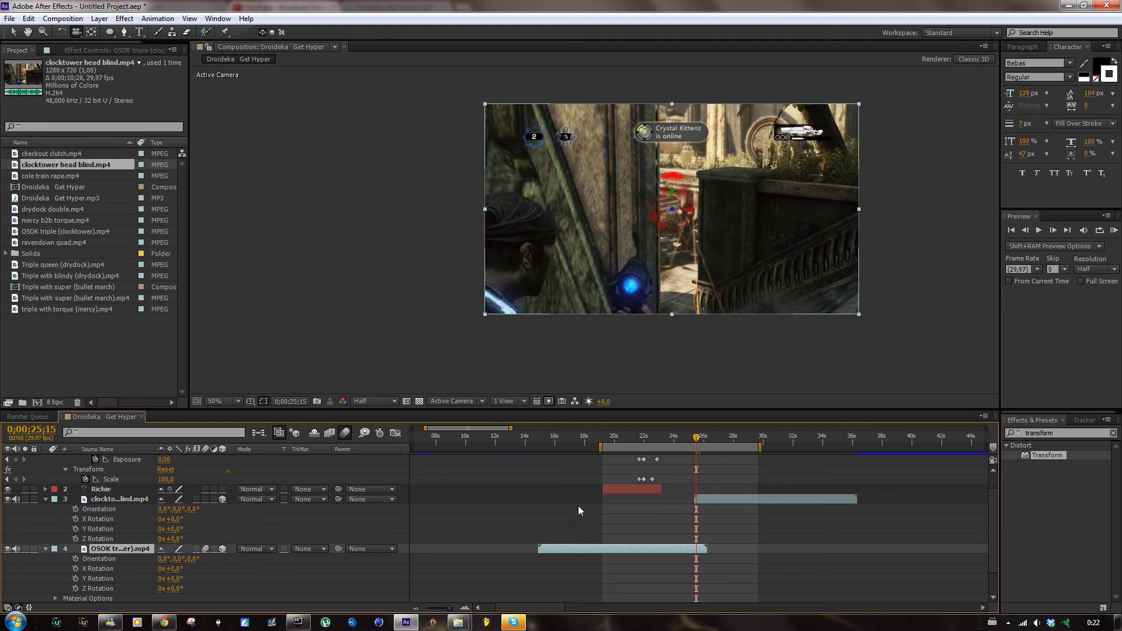
click(75, 578)
click(75, 529)
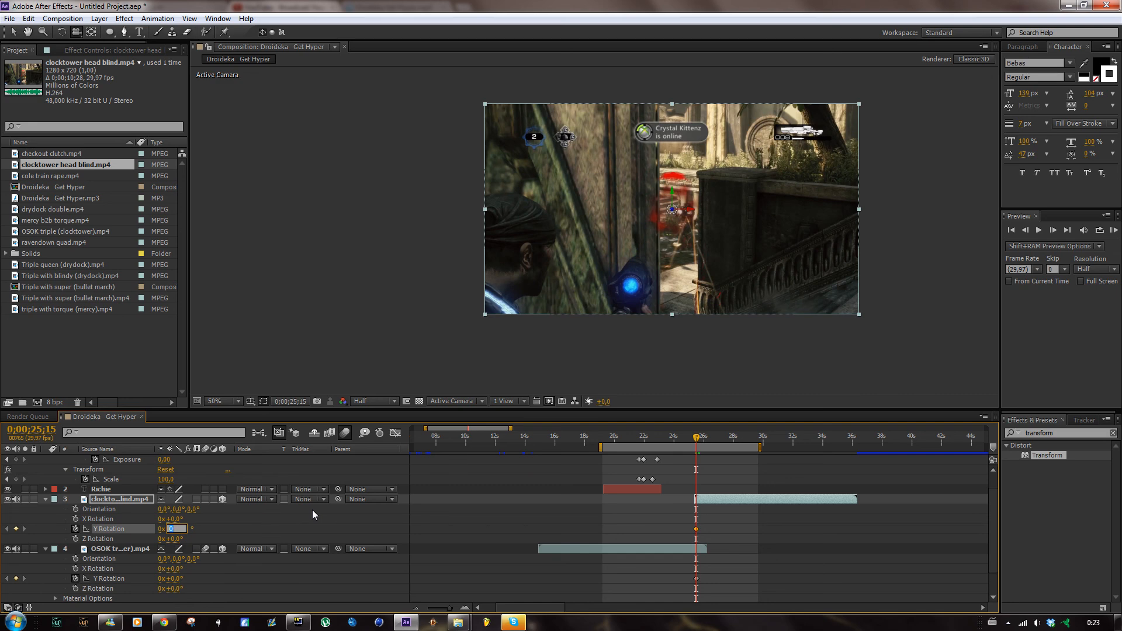
key(Return)
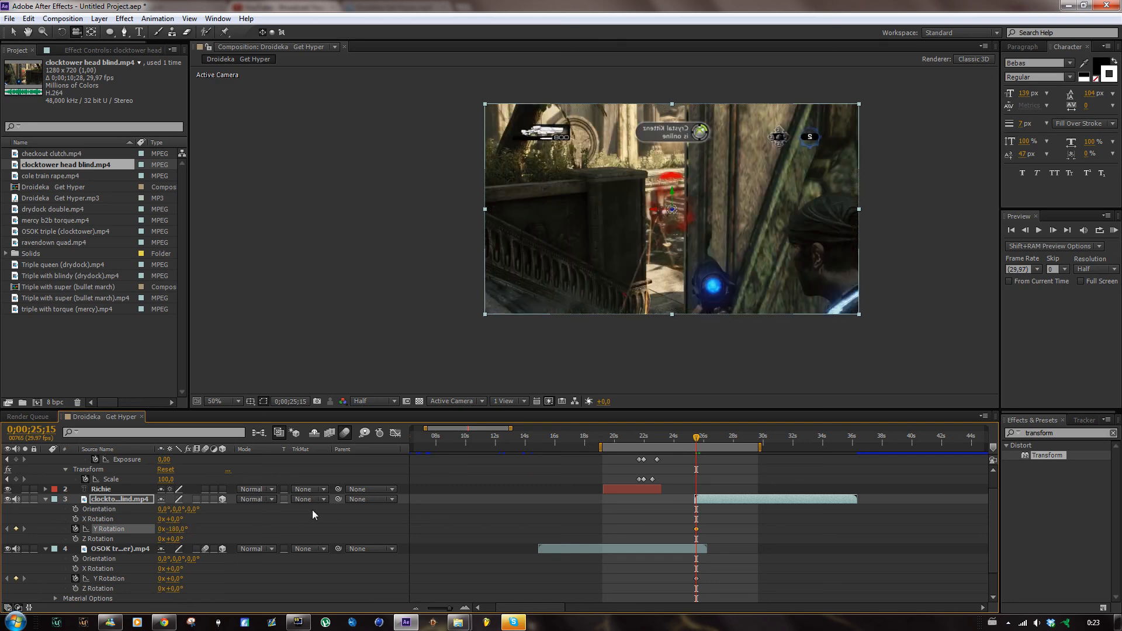